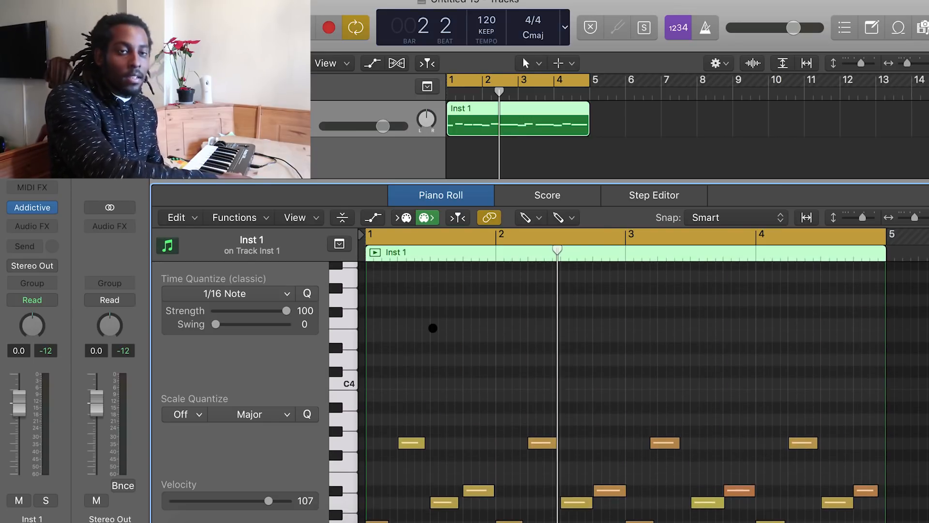
# Draw a one-bar C2 bass note at the start of bar 1 and delete the extra note drawn above it
pyautogui.scroll(-8, 531, 377)
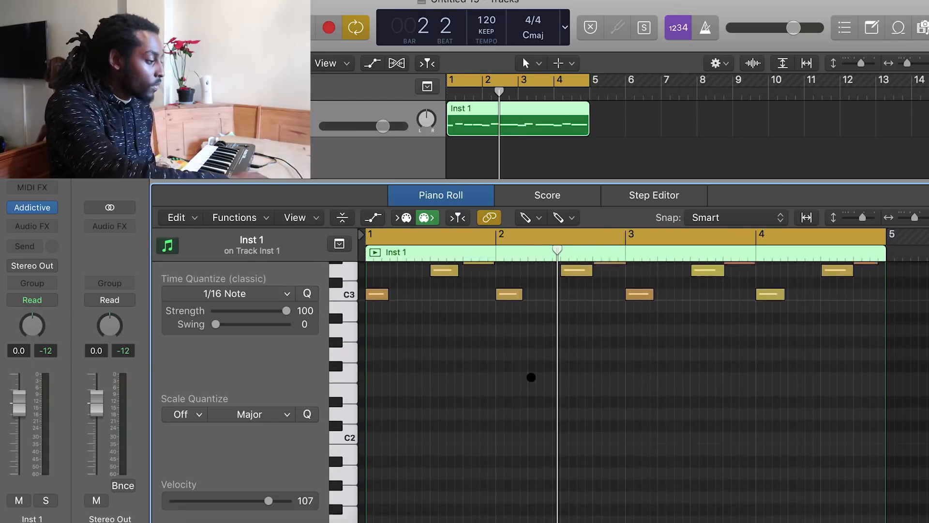
pyautogui.click(413, 385)
pyautogui.moveTo(413, 385)
pyautogui.mouseDown()
pyautogui.moveTo(386, 423)
pyautogui.moveTo(380, 362)
pyautogui.moveTo(381, 457)
pyautogui.moveTo(490, 458)
pyautogui.mouseUp()
pyautogui.click(404, 430)
pyautogui.moveTo(420, 431); pyautogui.dragTo(394, 421)
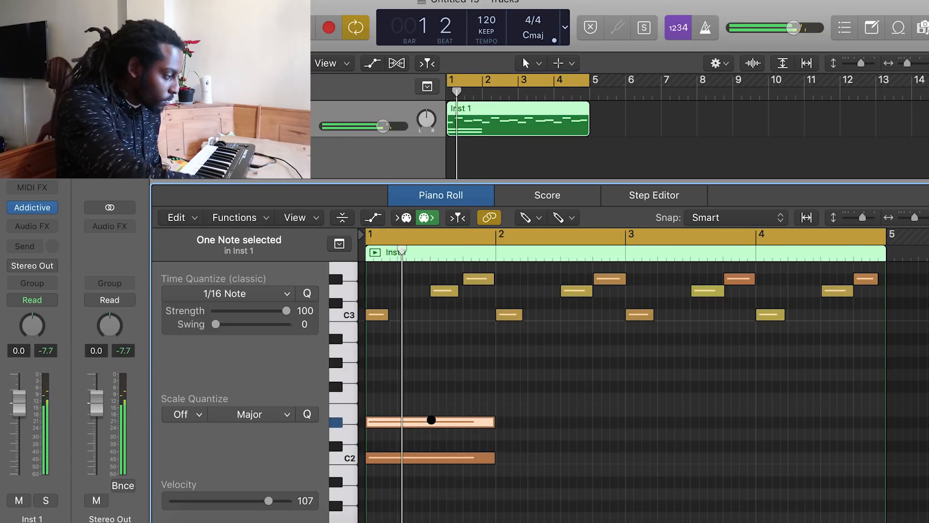
pyautogui.press('BackSpace')
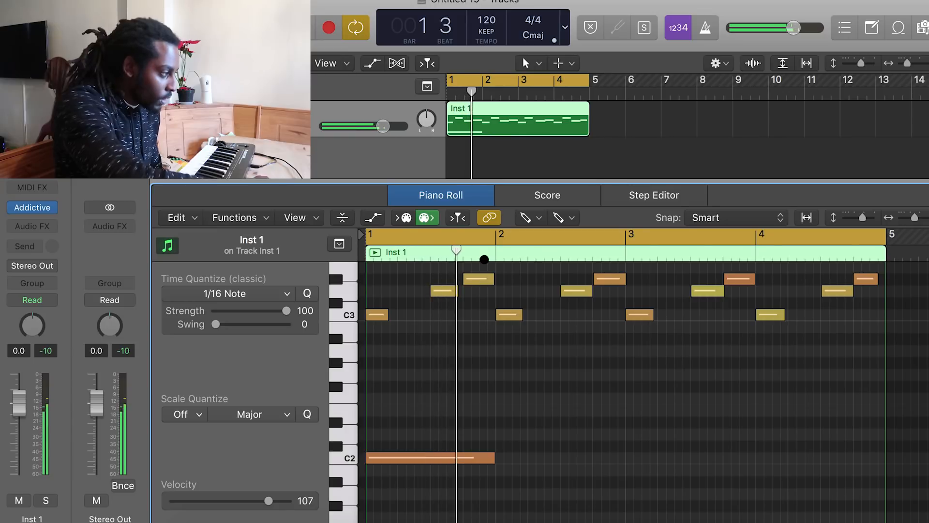
# Raise the project tempo to 144 BPM and start playback
pyautogui.moveTo(489, 19); pyautogui.dragTo(489, 7)
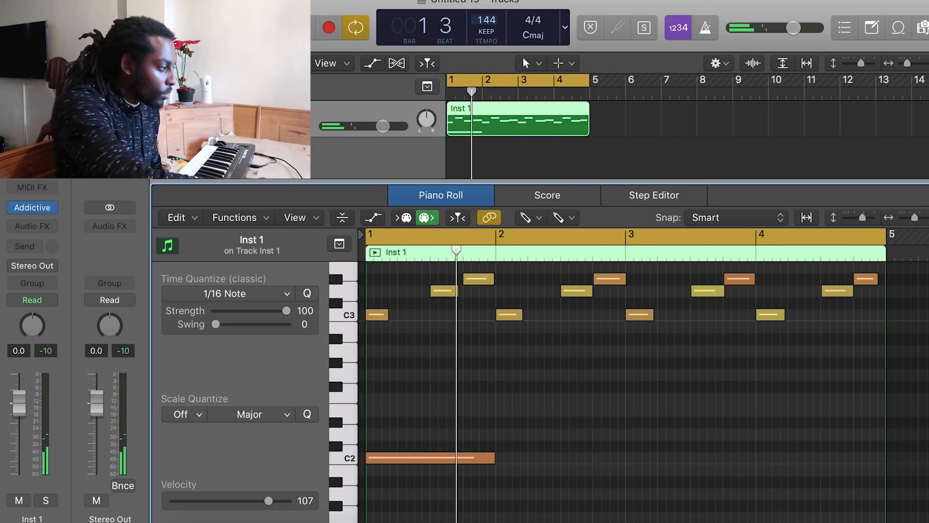
pyautogui.press('space')
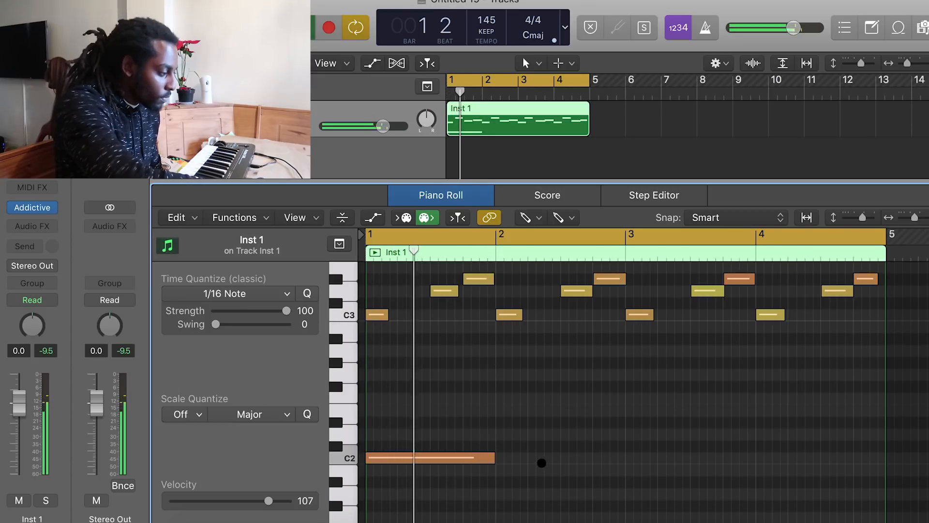
# Add a one-bar C2 bass note at bar 3 and another one-bar bass note at bar 2, and replay
pyautogui.click(634, 457)
pyautogui.moveTo(647, 461); pyautogui.dragTo(638, 460)
pyautogui.click(398, 406)
pyautogui.moveTo(398, 405); pyautogui.dragTo(407, 377)
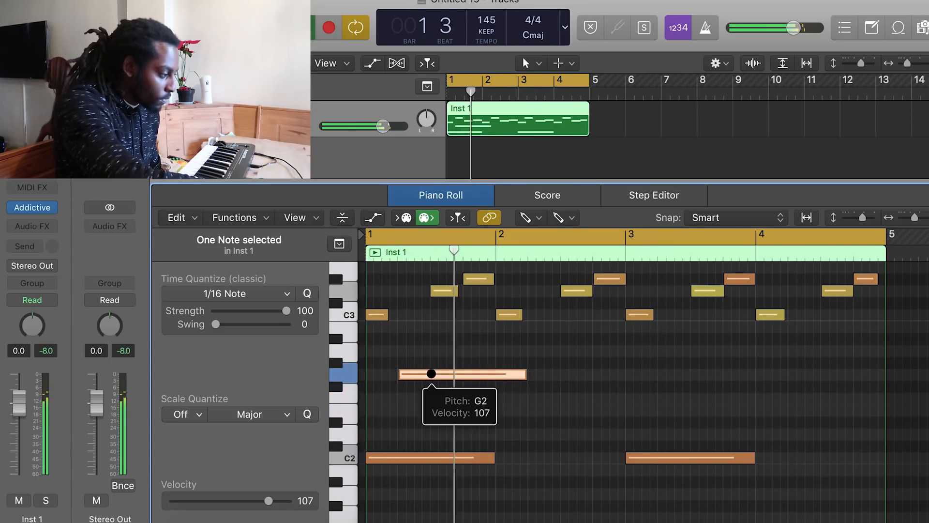
pyautogui.moveTo(430, 371); pyautogui.dragTo(550, 423)
pyautogui.press('space')
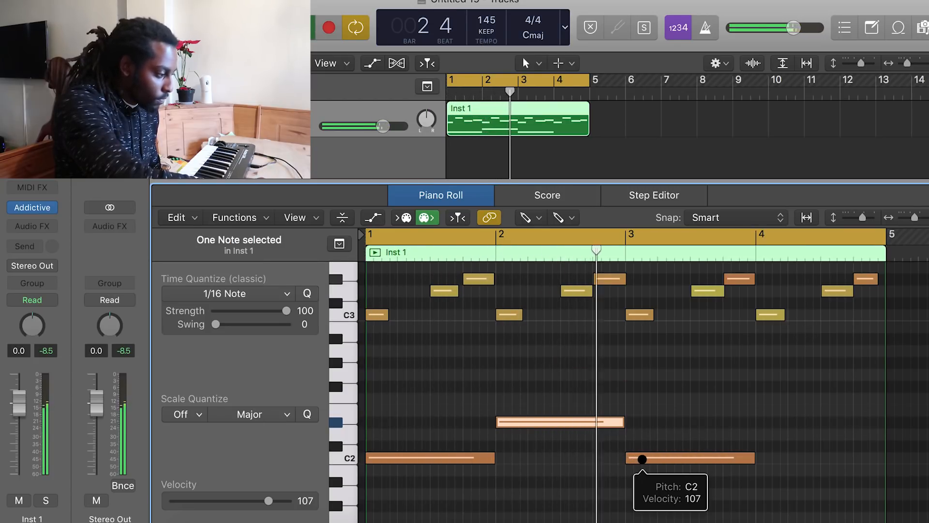
# Raise the bar-3 bass note two semitones and replay the region
pyautogui.press('space')
pyautogui.click(642, 459)
pyautogui.moveTo(647, 420)
pyautogui.mouseDown()
pyautogui.moveTo(646, 436)
pyautogui.moveTo(656, 436)
pyautogui.mouseUp()
pyautogui.press('Return')
pyautogui.press('space')
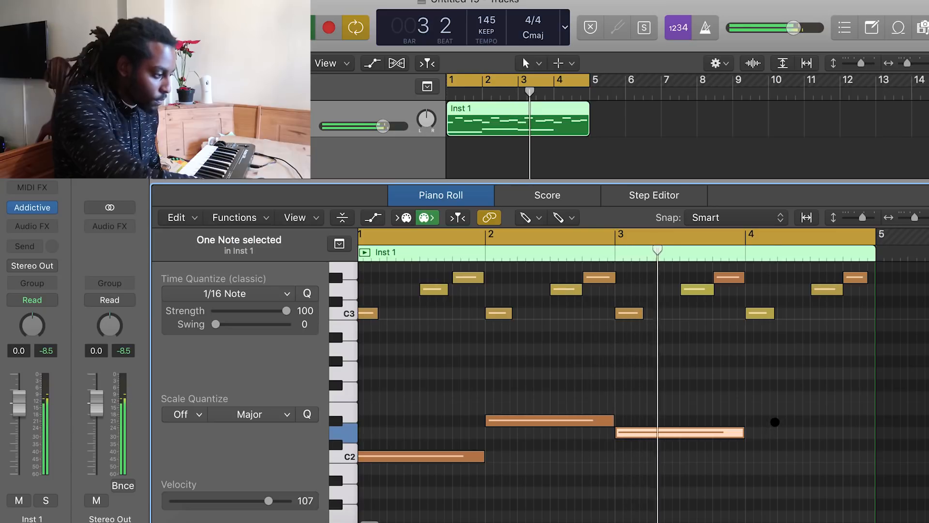
# Nudge the high melody note in bar 3 slightly later and hide the inspector
pyautogui.scroll(3, 771, 427)
pyautogui.moveTo(653, 291); pyautogui.dragTo(661, 291)
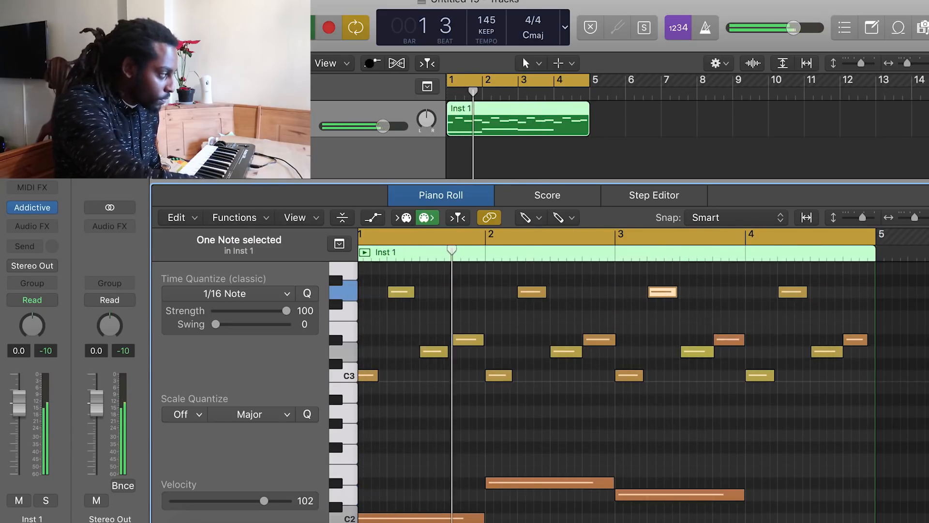
pyautogui.press('i')
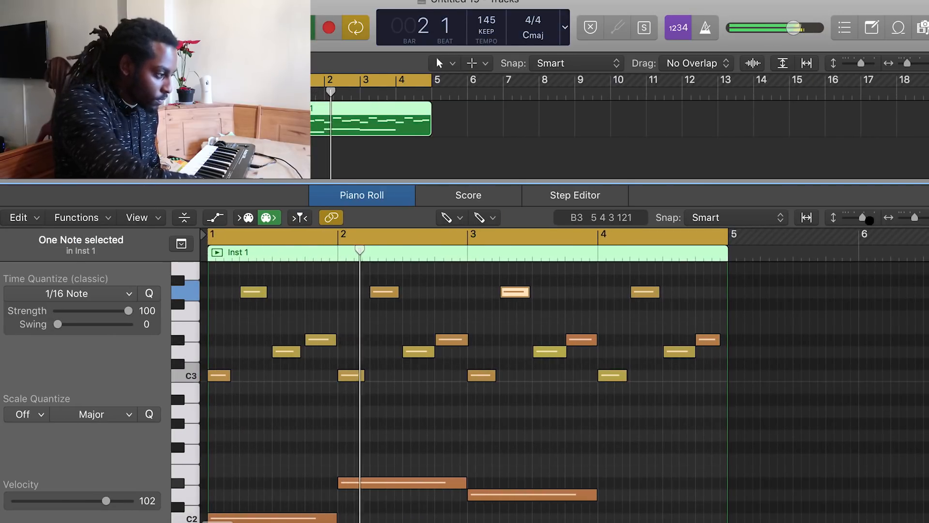
# Draw a one-bar G2 bass note starting at bar 4
pyautogui.scroll(-2, 649, 387)
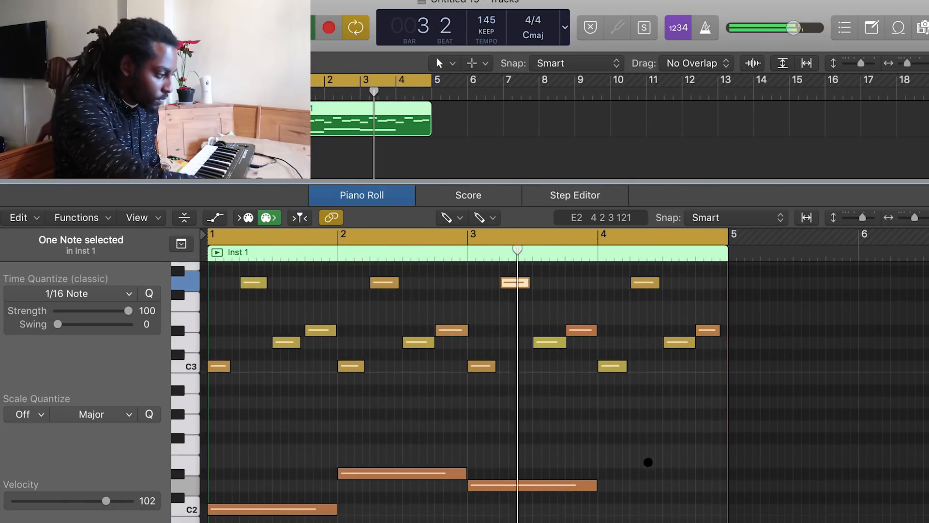
pyautogui.moveTo(605, 454)
pyautogui.mouseDown()
pyautogui.moveTo(605, 417)
pyautogui.moveTo(727, 419)
pyautogui.mouseUp()
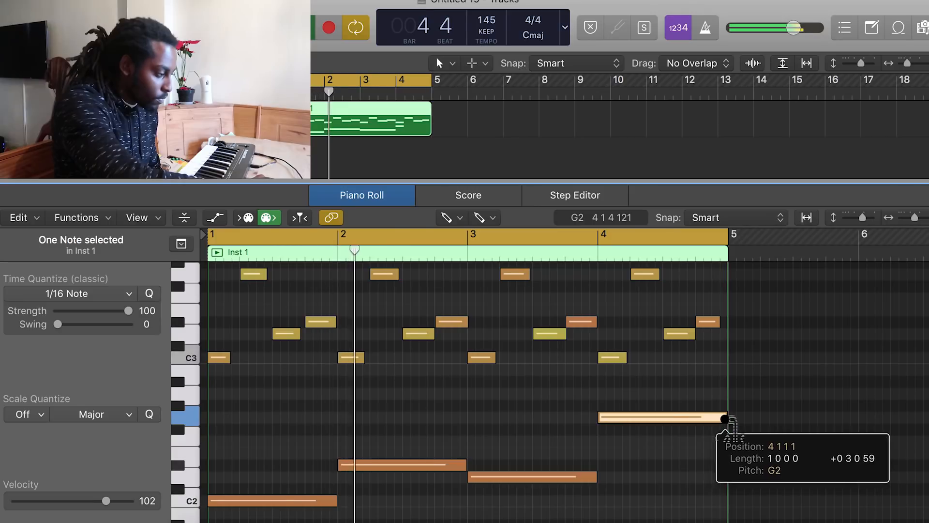
pyautogui.scroll(2, 658, 419)
pyautogui.scroll(-2, 657, 419)
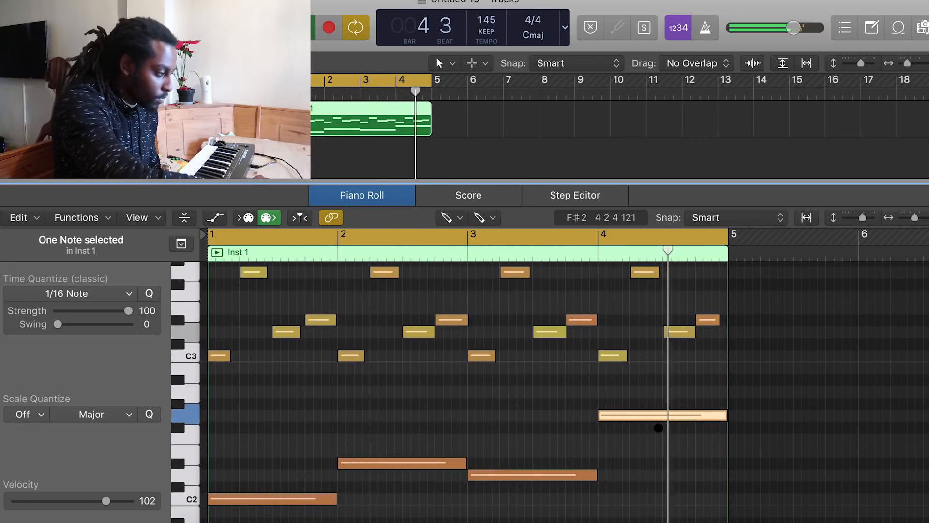
# Add two high melody notes at the start of bar 1 and at beat 3 of bar 1
pyautogui.scroll(7, 659, 429)
pyautogui.click(232, 304)
pyautogui.moveTo(232, 304); pyautogui.dragTo(223, 303)
pyautogui.click(245, 358)
pyautogui.moveTo(245, 358); pyautogui.dragTo(226, 357)
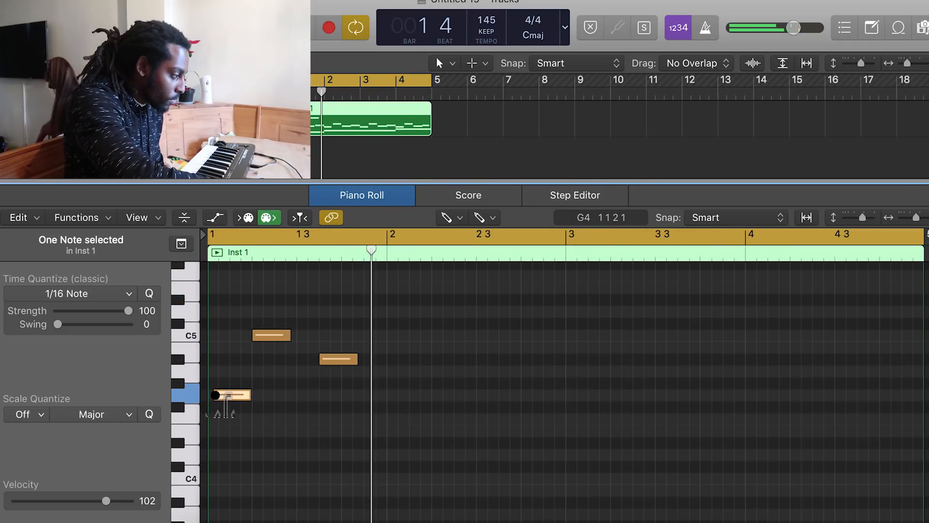
pyautogui.moveTo(216, 395)
pyautogui.mouseDown()
pyautogui.moveTo(221, 357)
pyautogui.moveTo(224, 407)
pyautogui.moveTo(227, 396)
pyautogui.mouseUp()
pyautogui.doubleClick(259, 332)
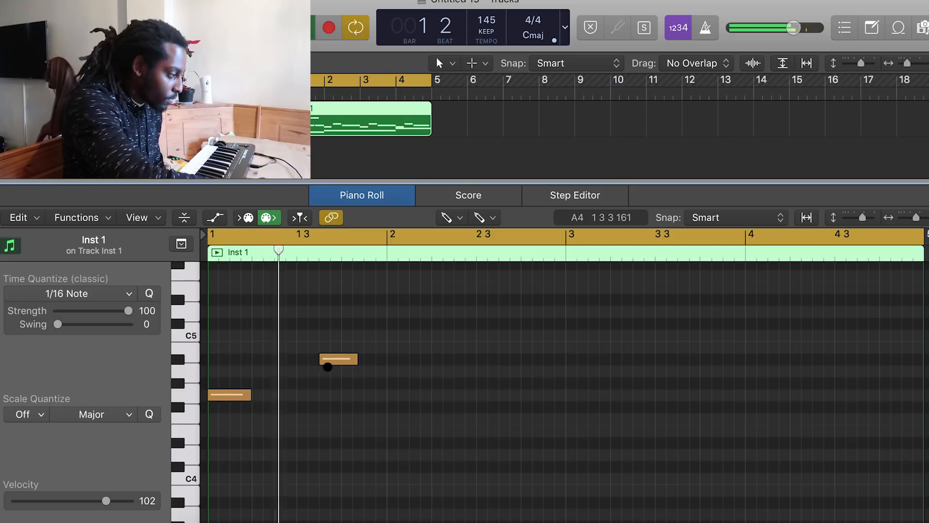
# Add a G4 melody note at beat 3 of bar 2
pyautogui.press('space')
pyautogui.press('space')
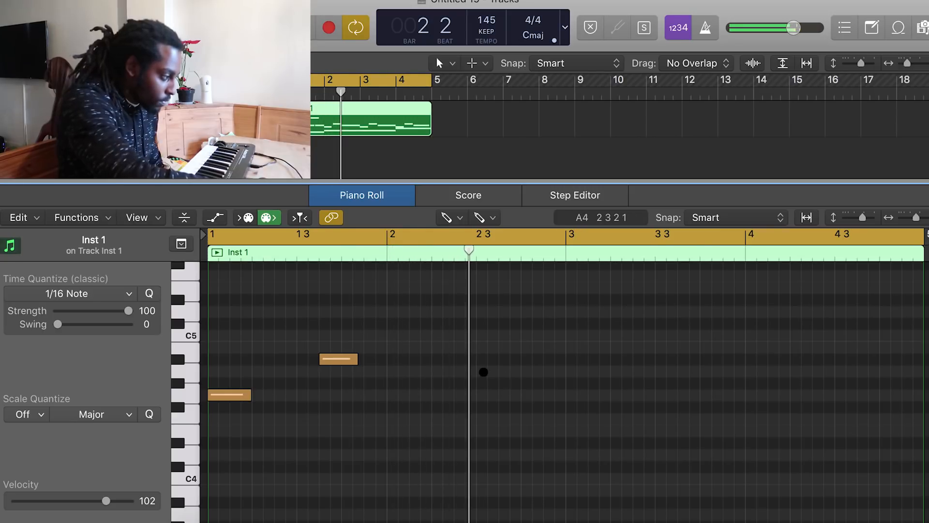
pyautogui.click(486, 373)
pyautogui.moveTo(486, 371); pyautogui.dragTo(499, 400)
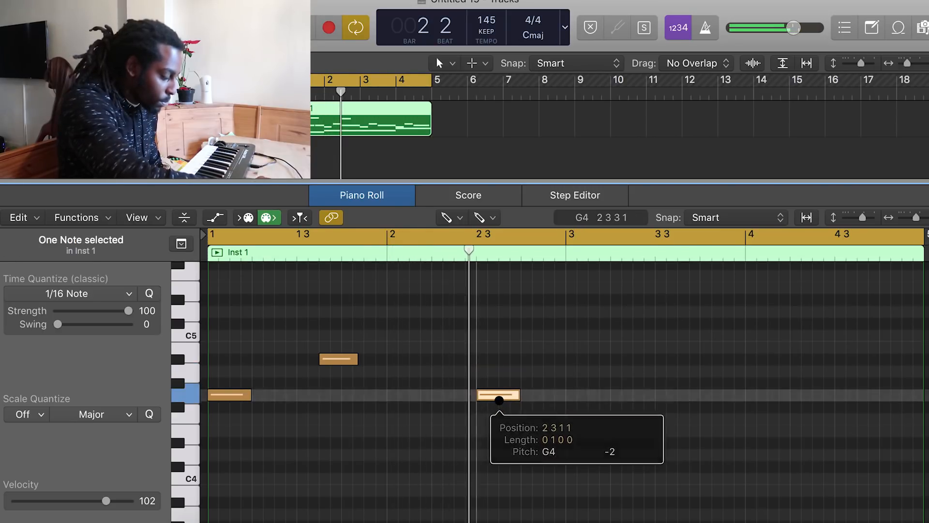
# Shift the C3 chord notes in bars 2 and 4 slightly later
pyautogui.scroll(-5, 499, 400)
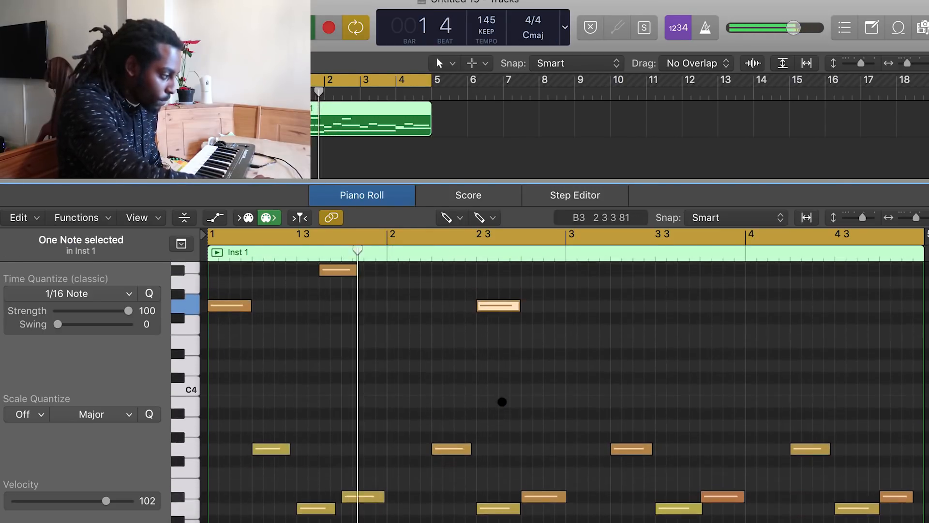
pyautogui.scroll(-2, 508, 332)
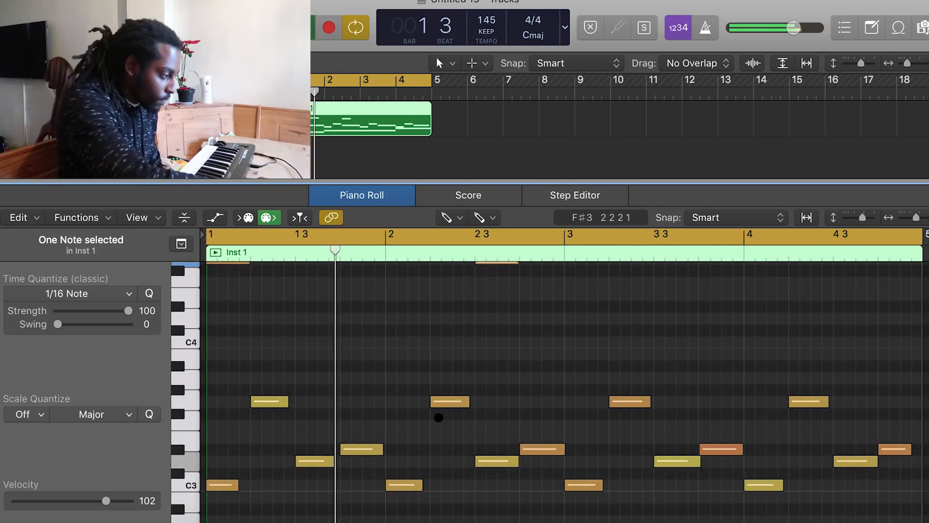
pyautogui.moveTo(417, 480); pyautogui.dragTo(441, 480)
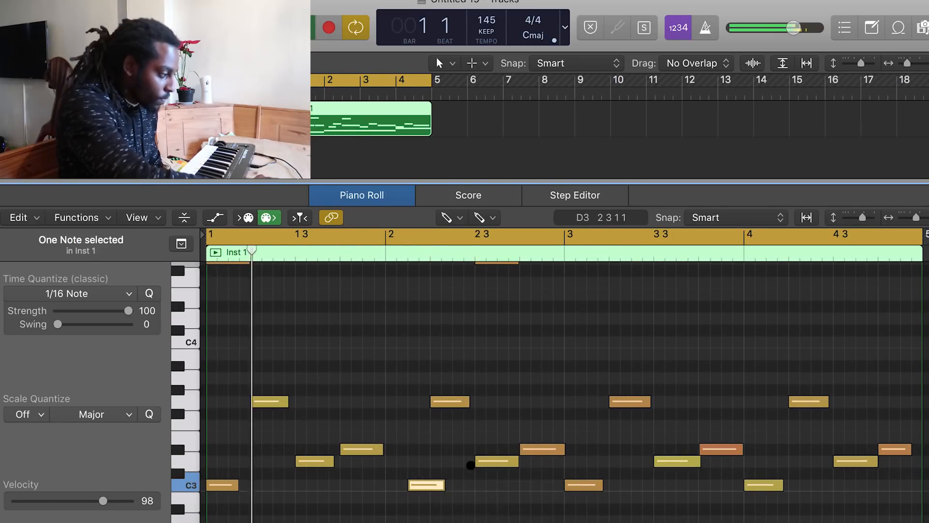
pyautogui.scroll(-1, 468, 465)
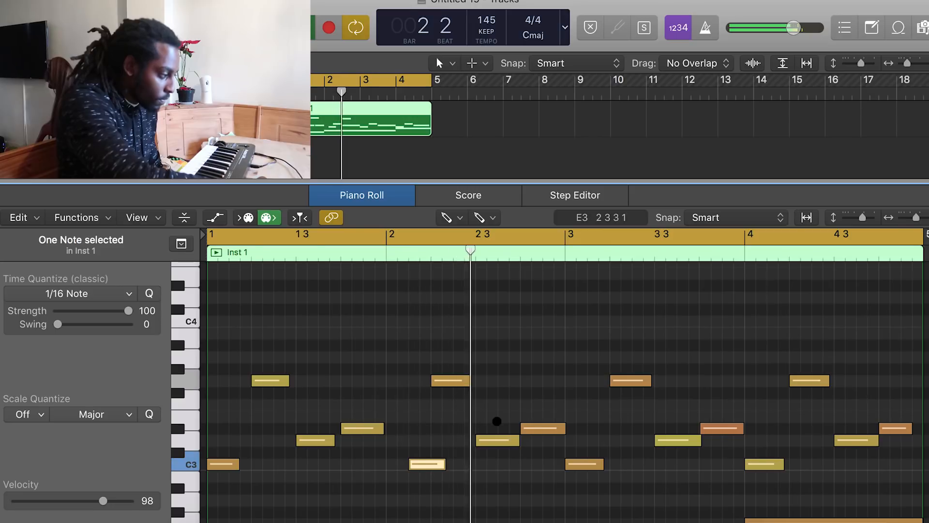
pyautogui.scroll(-1, 557, 440)
pyautogui.moveTo(765, 449); pyautogui.dragTo(784, 448)
pyautogui.scroll(5, 784, 448)
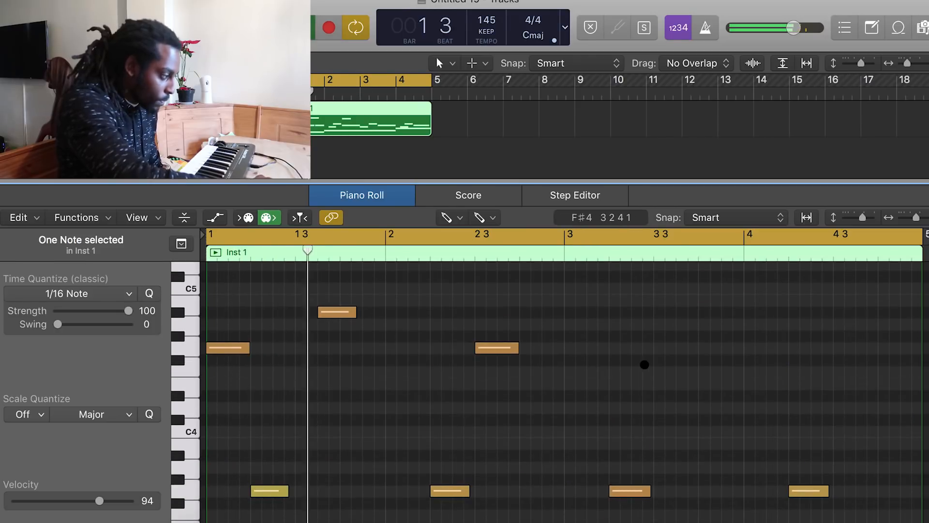
# Add a note at the start of bar 2 and move it up to C5
pyautogui.moveTo(405, 366); pyautogui.dragTo(406, 428)
pyautogui.press('space')
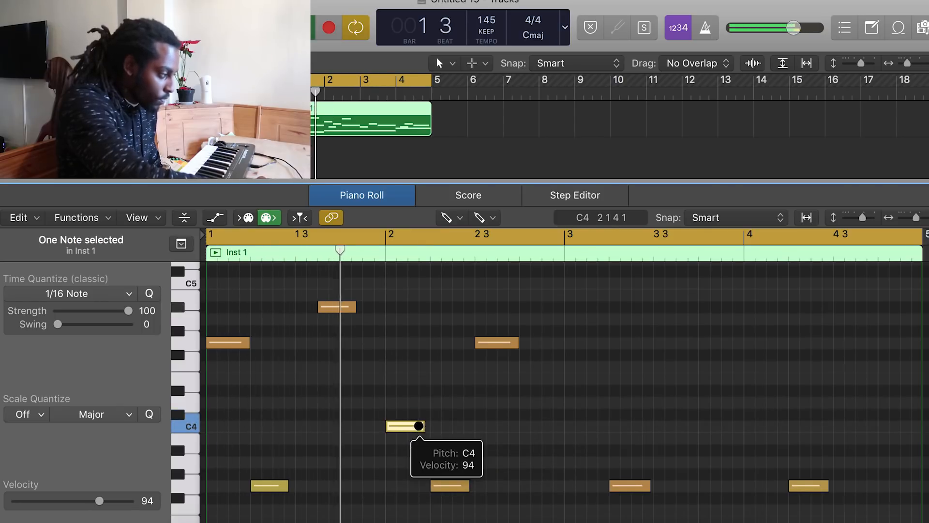
pyautogui.press('space')
pyautogui.press('space')
pyautogui.moveTo(408, 426); pyautogui.dragTo(411, 282)
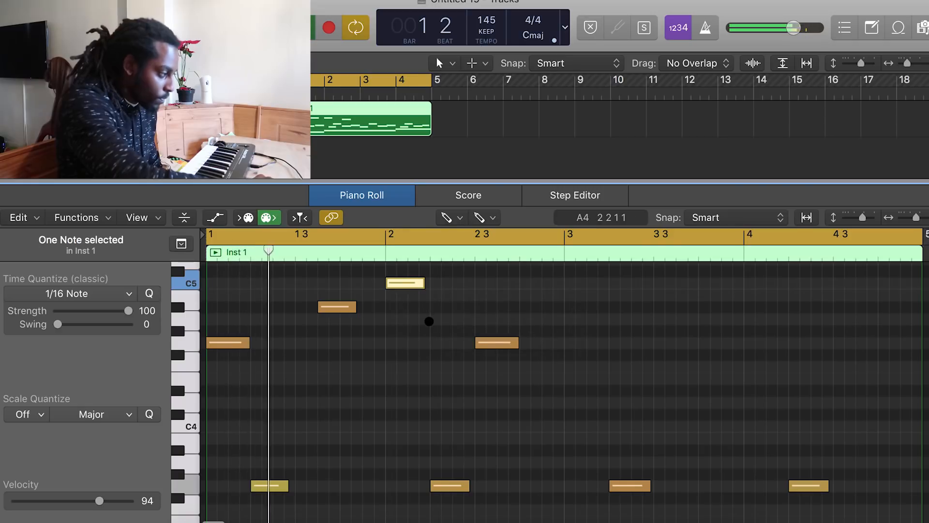
# Paste copied melody notes into the second half of bar 2
pyautogui.rightClick(428, 315)
pyautogui.click(457, 307)
pyautogui.click(456, 294)
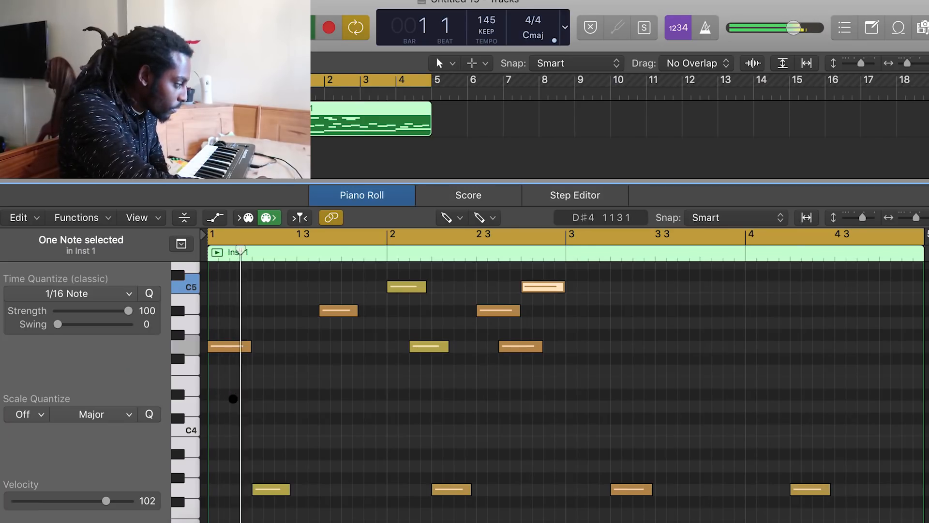
# Add a C4 note at the start of bar 1 and shift the G4 note there slightly later
pyautogui.click(230, 395)
pyautogui.moveTo(230, 395); pyautogui.dragTo(221, 428)
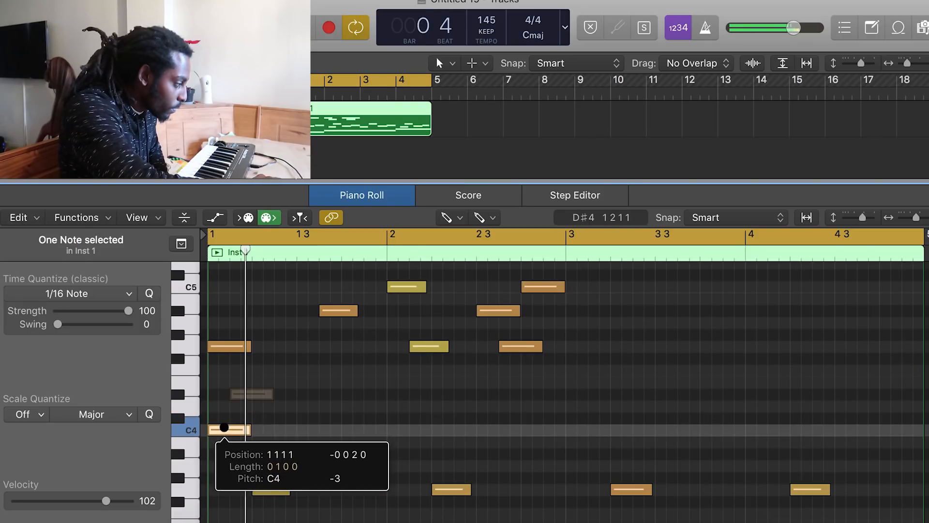
pyautogui.moveTo(211, 348); pyautogui.dragTo(214, 349)
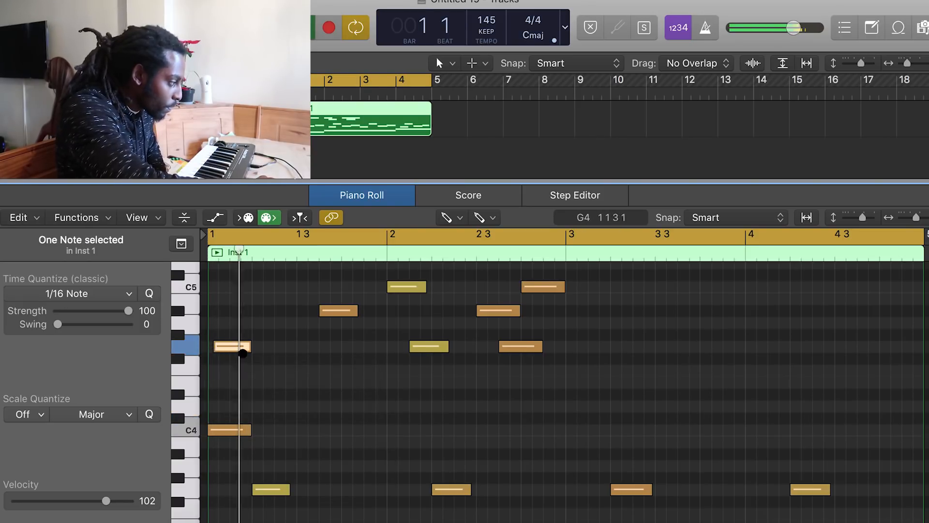
# Add a D#4 note after the first beat of bar 1 and lower the beat-3 note to D4
pyautogui.moveTo(286, 382)
pyautogui.mouseDown()
pyautogui.moveTo(276, 384)
pyautogui.moveTo(286, 401)
pyautogui.moveTo(290, 390)
pyautogui.mouseUp()
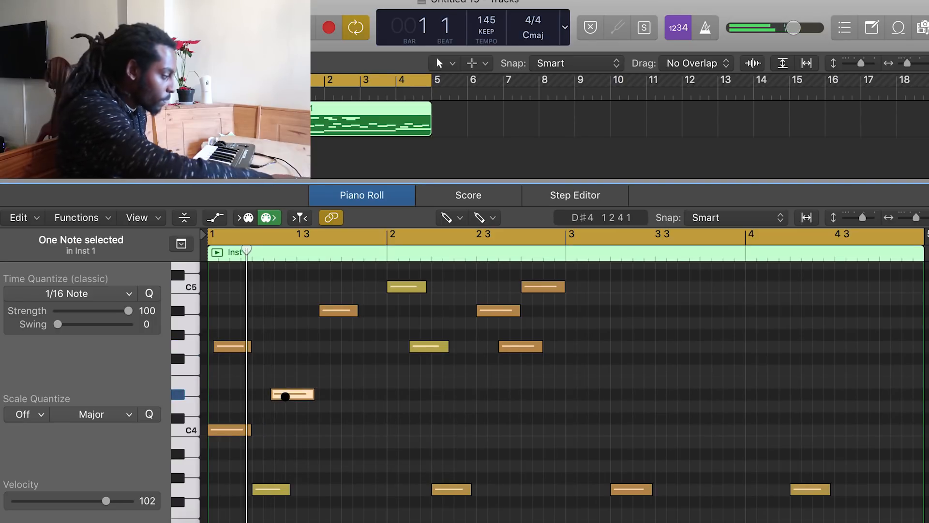
pyautogui.click(338, 310)
pyautogui.moveTo(340, 337); pyautogui.dragTo(364, 405)
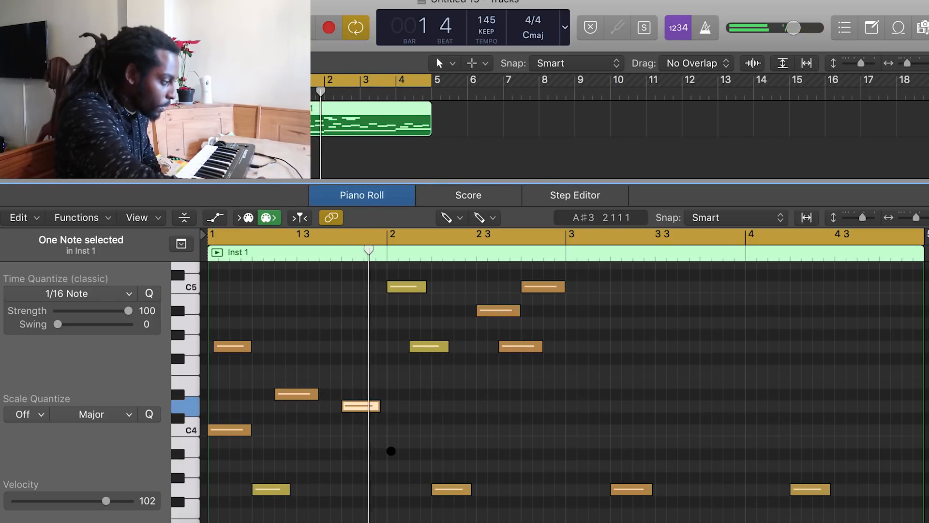
# Add a G3 note at the start of bar 2
pyautogui.click(390, 455)
pyautogui.moveTo(399, 464); pyautogui.dragTo(399, 488)
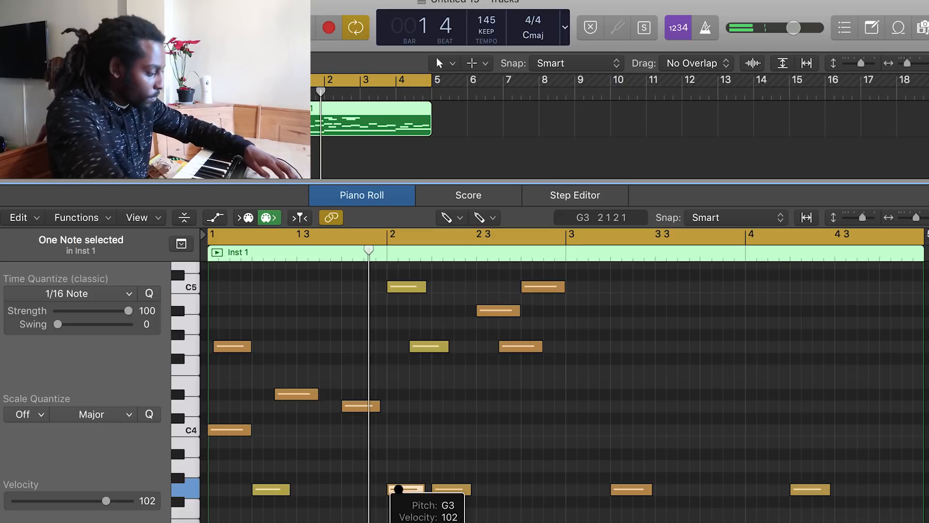
# Lower the second melody note of bar 2 to A#3 and add a C4 note right after it
pyautogui.scroll(-2, 441, 457)
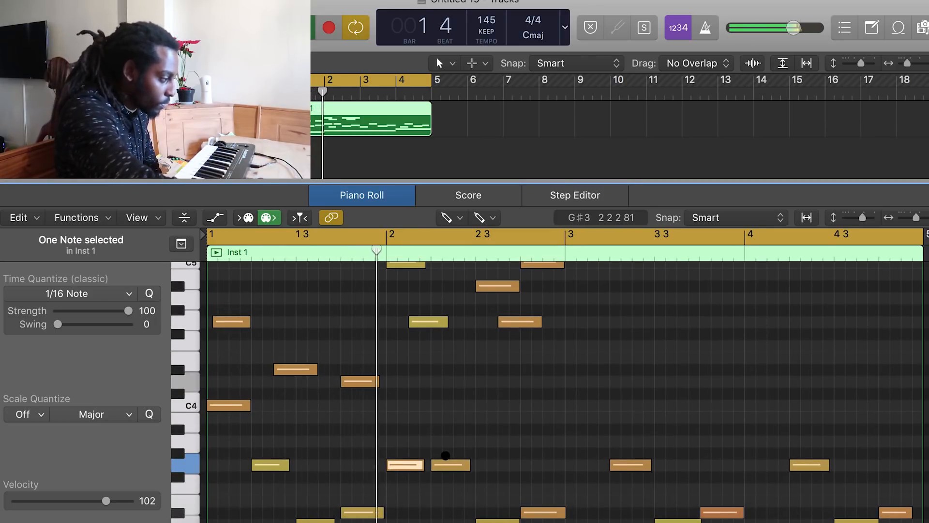
pyautogui.moveTo(421, 327); pyautogui.dragTo(419, 429)
pyautogui.click(436, 393)
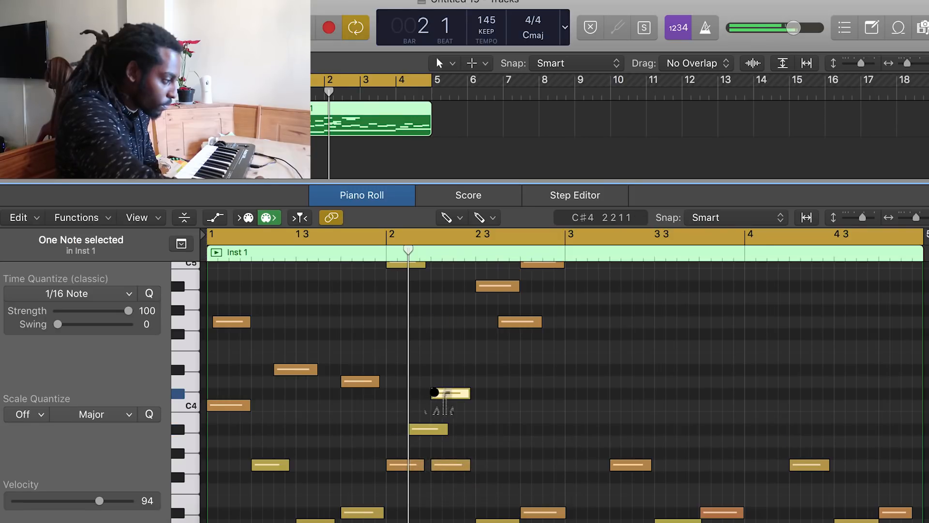
pyautogui.moveTo(439, 398); pyautogui.dragTo(440, 407)
# Delete the C5 note at the start of bar 2
pyautogui.scroll(4, 421, 328)
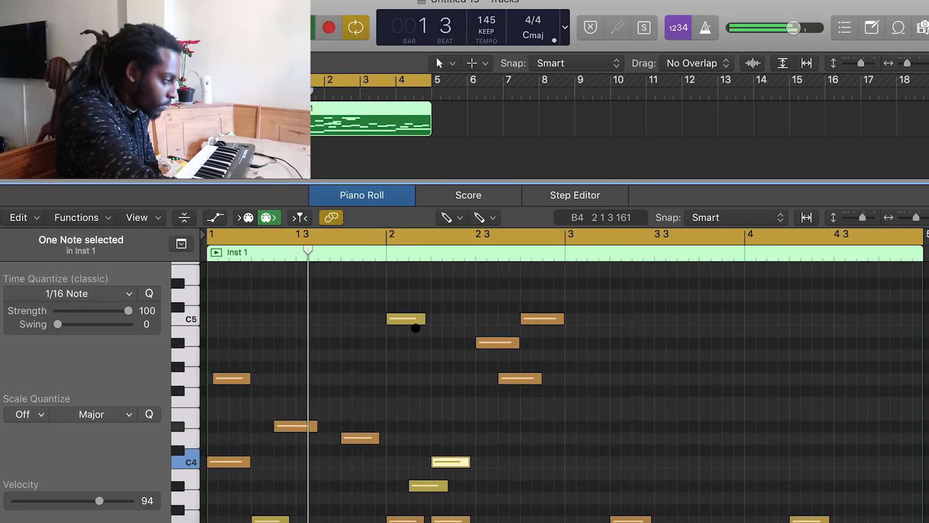
pyautogui.click(415, 324)
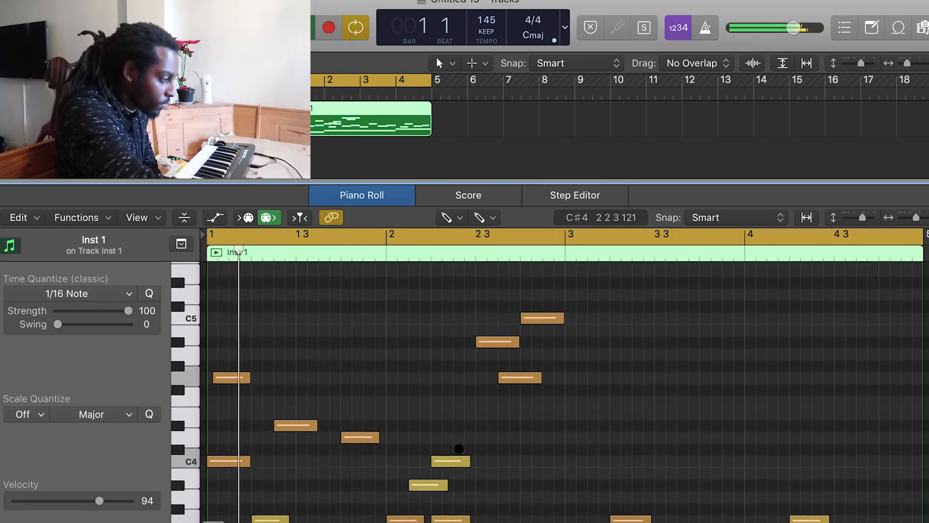
# Add a C#4 note at beat 3 of bar 2
pyautogui.scroll(-2, 458, 445)
pyautogui.click(413, 490)
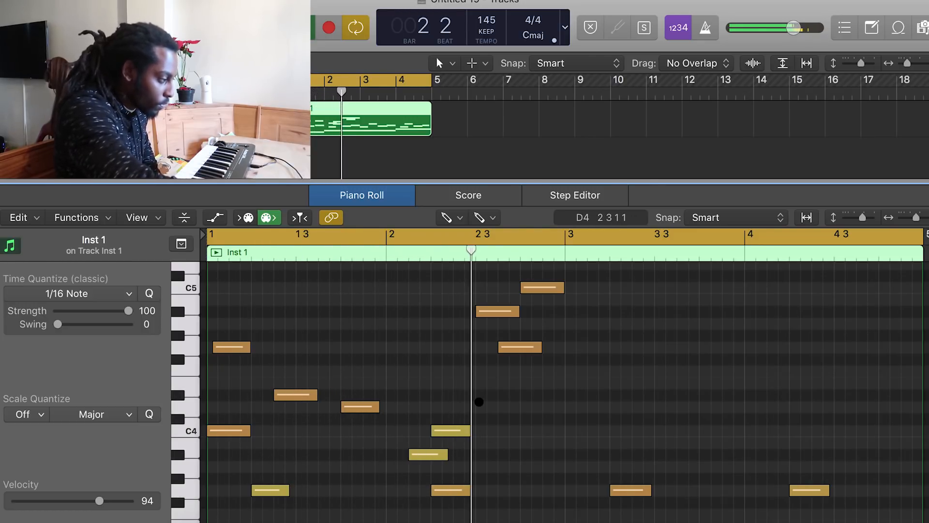
pyautogui.click(486, 417)
pyautogui.click(486, 419)
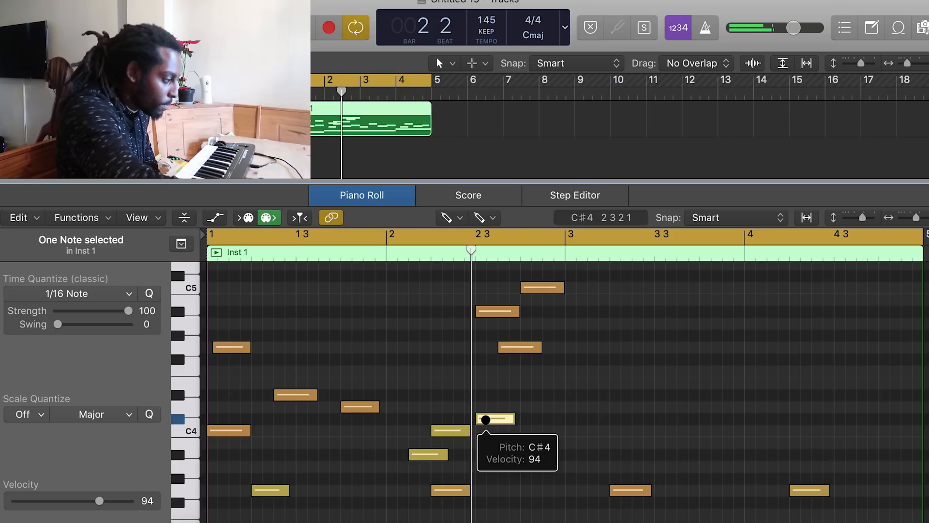
# Raise the beat-3 note of bar 2 to D#4 and delete the three higher notes around it
pyautogui.moveTo(485, 419); pyautogui.dragTo(493, 392)
pyautogui.doubleClick(494, 315)
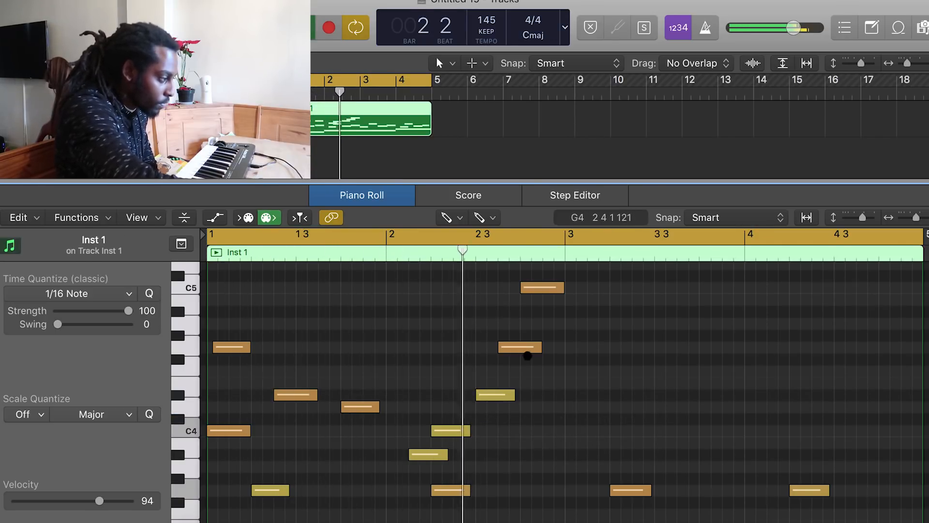
pyautogui.doubleClick(521, 347)
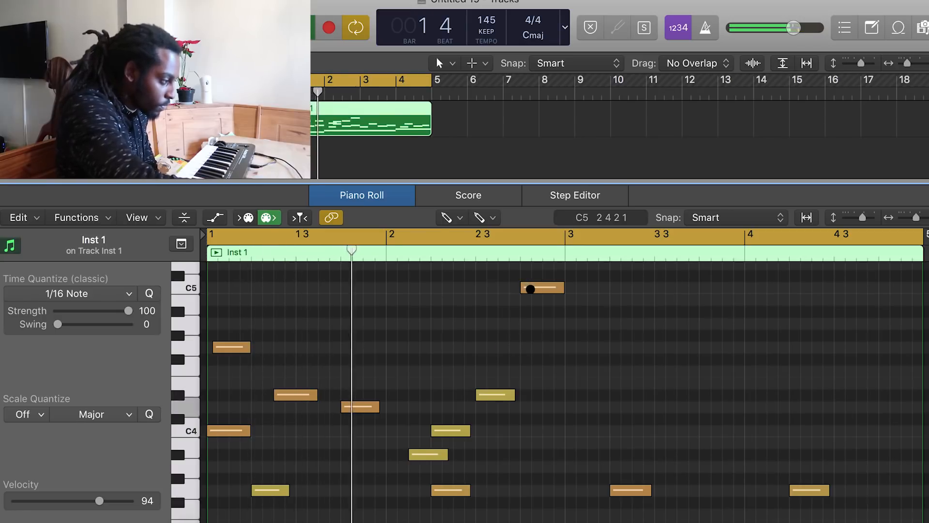
pyautogui.doubleClick(529, 287)
# Shift the D#4 note slightly later in bar 2 and play the pattern back
pyautogui.moveTo(493, 393); pyautogui.dragTo(512, 392)
pyautogui.scroll(-1, 523, 396)
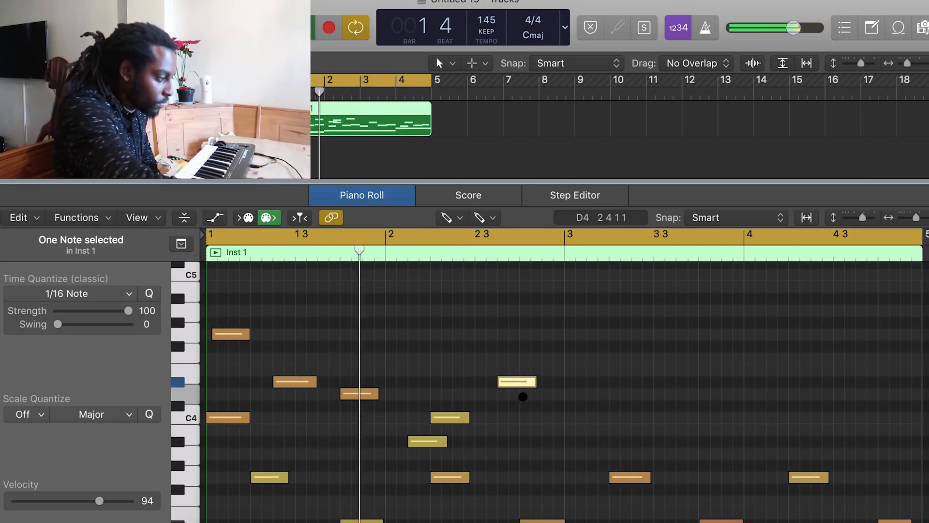
pyautogui.press('space')
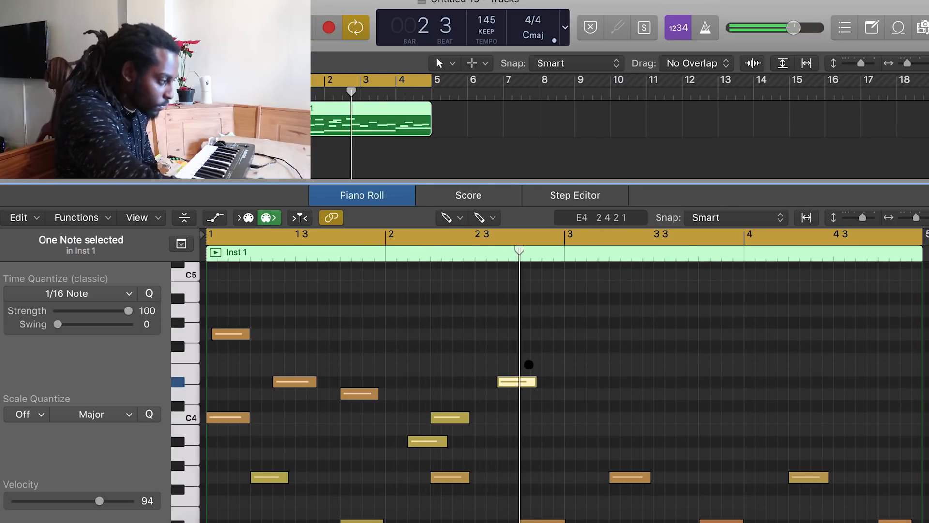
# Add F4 and G4 notes after the D#4 note at the end of bar 2
pyautogui.click(546, 358)
pyautogui.moveTo(543, 355); pyautogui.dragTo(549, 332)
pyautogui.click(543, 320)
pyautogui.press('space')
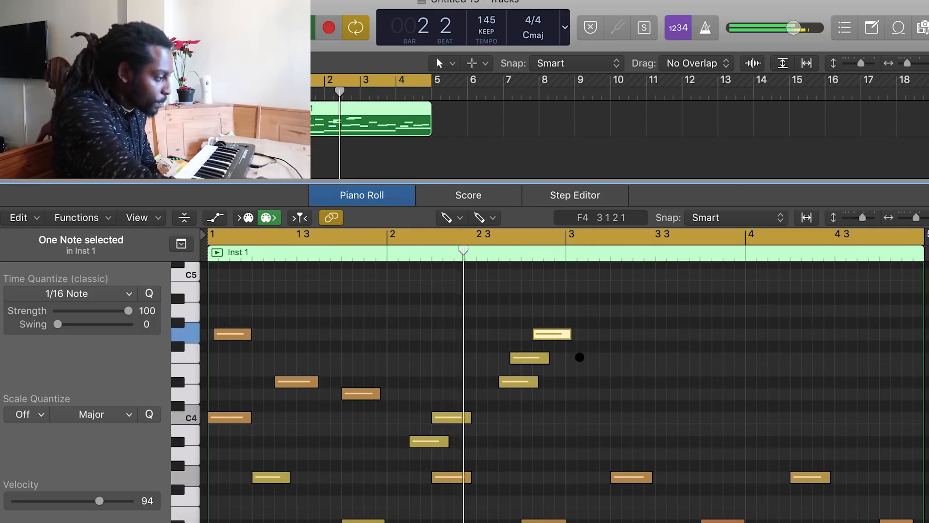
pyautogui.moveTo(516, 357); pyautogui.dragTo(546, 333)
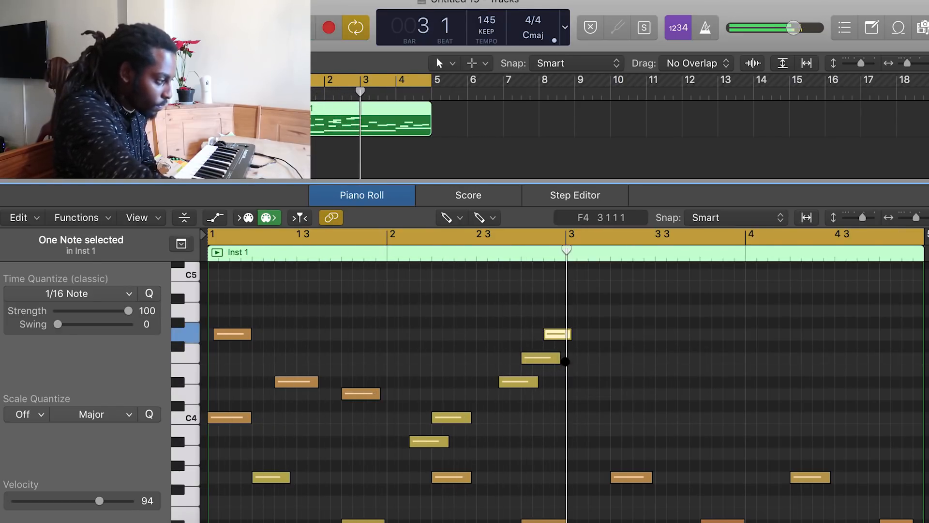
# Move the G4 note down to a short G3 note at the start of bar 3 and play it back
pyautogui.moveTo(555, 336); pyautogui.dragTo(575, 479)
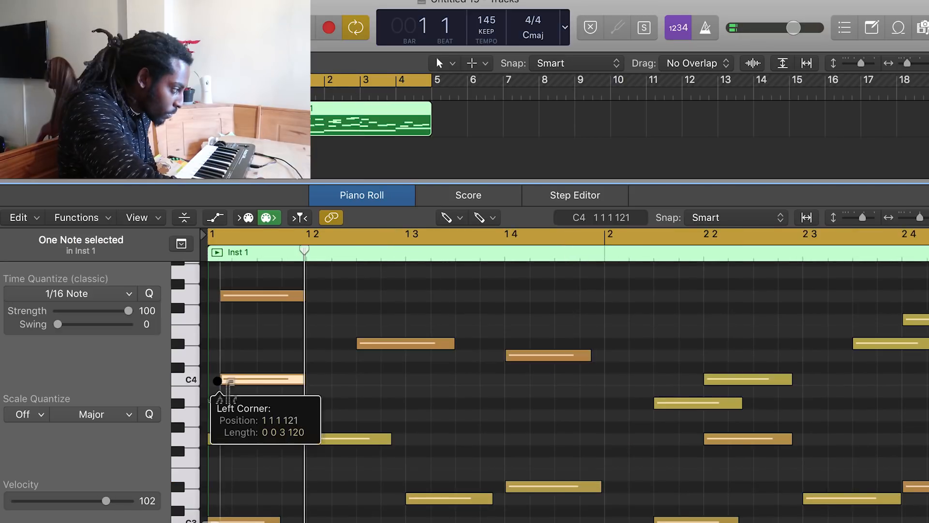
pyautogui.moveTo(217, 381); pyautogui.dragTo(215, 381)
pyautogui.press('space')
pyautogui.press('space')
pyautogui.click(307, 297)
pyautogui.press('space')
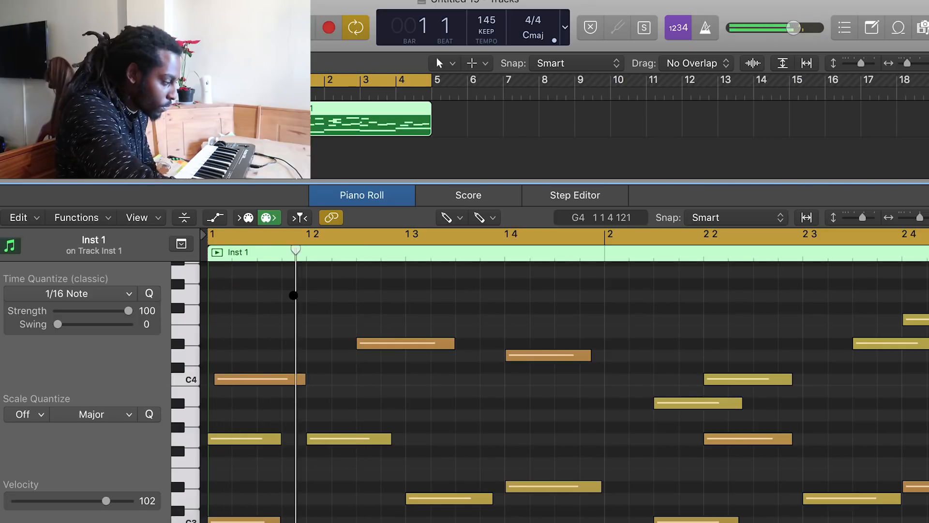
pyautogui.press('space')
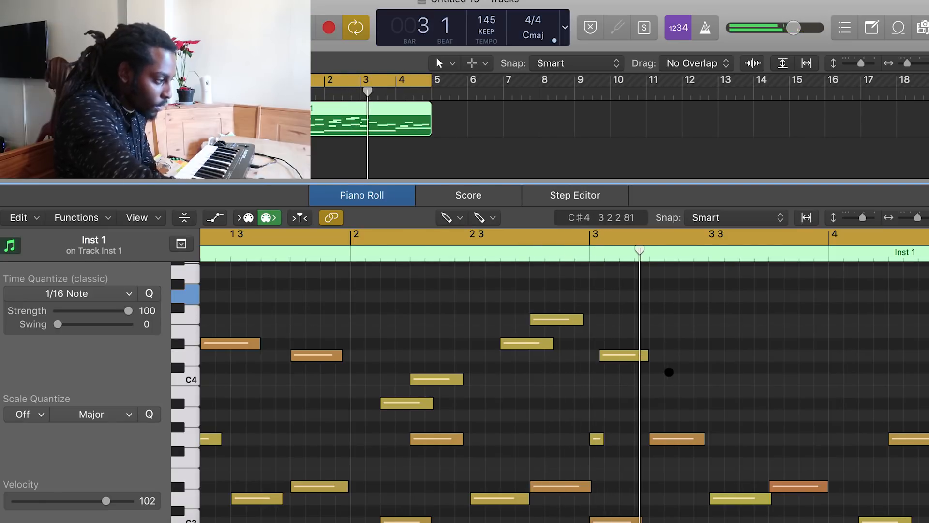
# Add a C4 note around beat 2 of bar 3
pyautogui.moveTo(670, 379)
pyautogui.mouseDown()
pyautogui.moveTo(685, 379)
pyautogui.moveTo(686, 438)
pyautogui.moveTo(686, 378)
pyautogui.moveTo(697, 379)
pyautogui.mouseUp()
pyautogui.scroll(-2, 815, 305)
pyautogui.hscroll(3, 815, 305)
pyautogui.moveTo(918, 216); pyautogui.dragTo(917, 216)
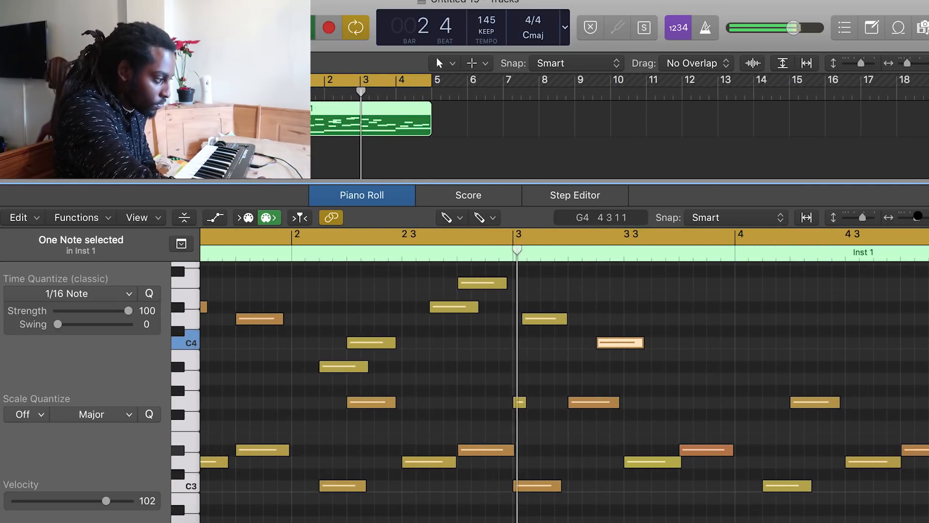
# Add a G3 note near beat 4 of bar 3
pyautogui.moveTo(696, 378); pyautogui.dragTo(695, 403)
pyautogui.hscroll(2, 740, 390)
pyautogui.scroll(3, 794, 332)
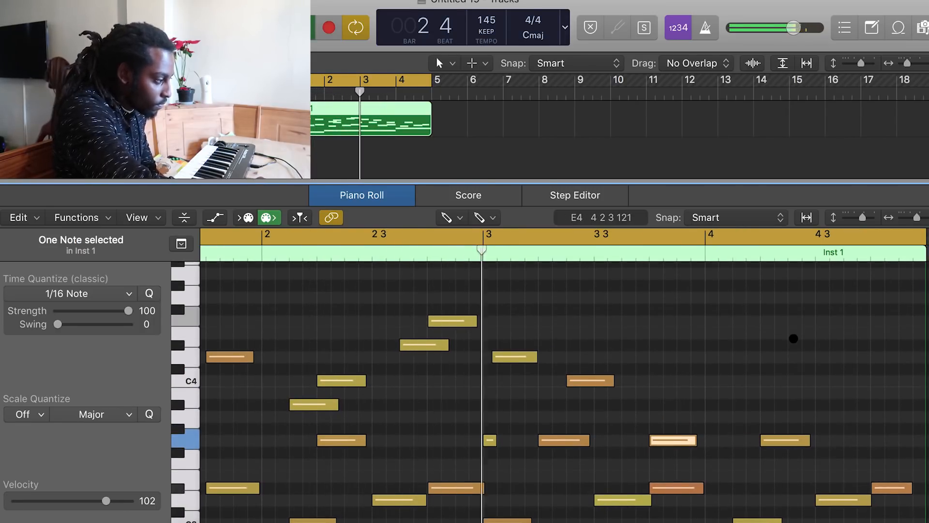
# Add a G4 note just after the start of bar 4
pyautogui.click(793, 338)
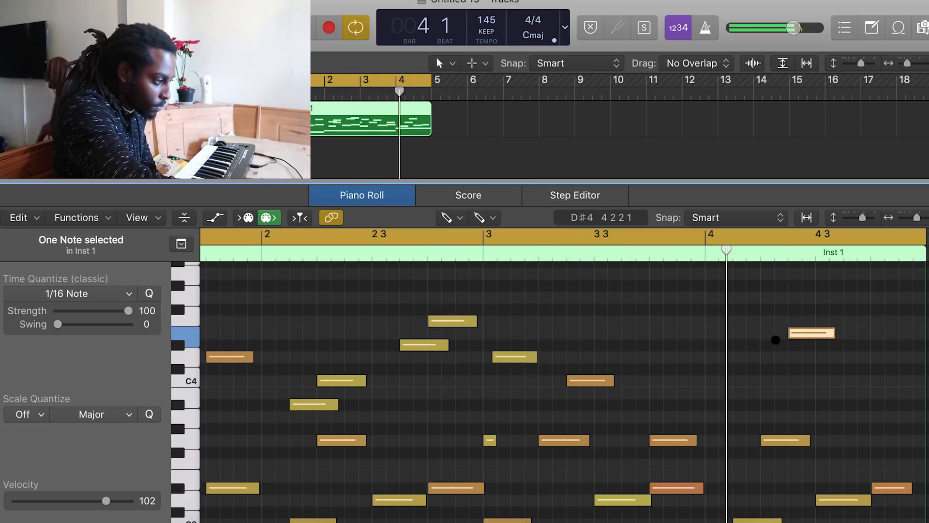
pyautogui.moveTo(805, 333); pyautogui.dragTo(726, 292)
pyautogui.press('space')
pyautogui.click(483, 237)
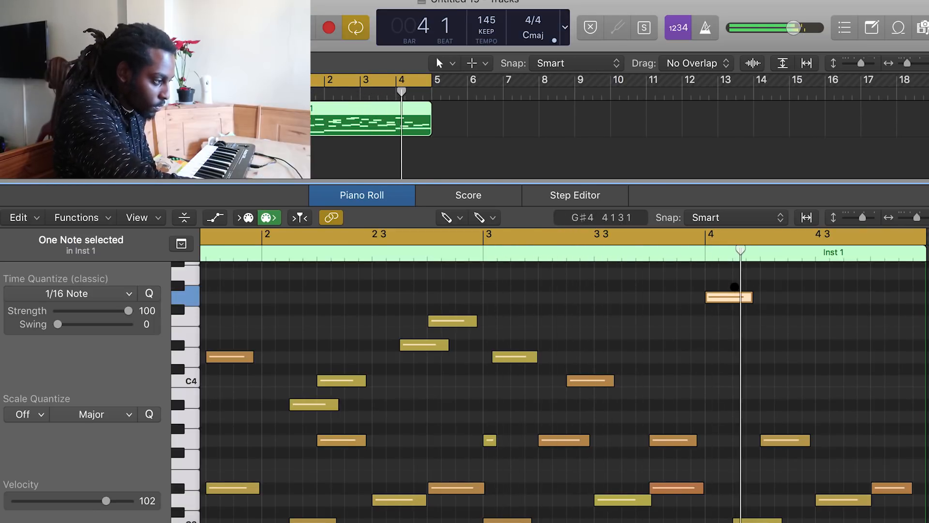
pyautogui.moveTo(731, 294); pyautogui.dragTo(759, 294)
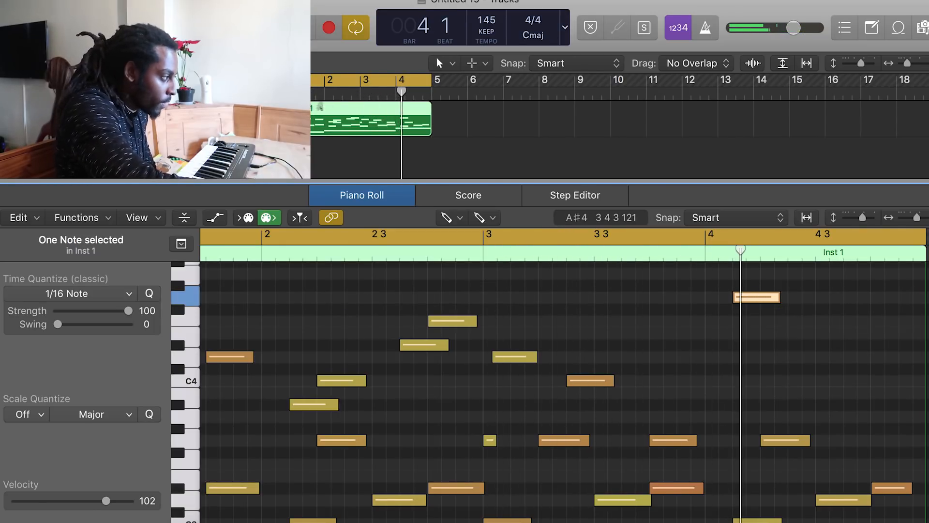
# Set the cycle range to bars 3–4 and add a D4 note around beat 2 of bar 4
pyautogui.moveTo(292, 81); pyautogui.dragTo(371, 84)
pyautogui.press('space')
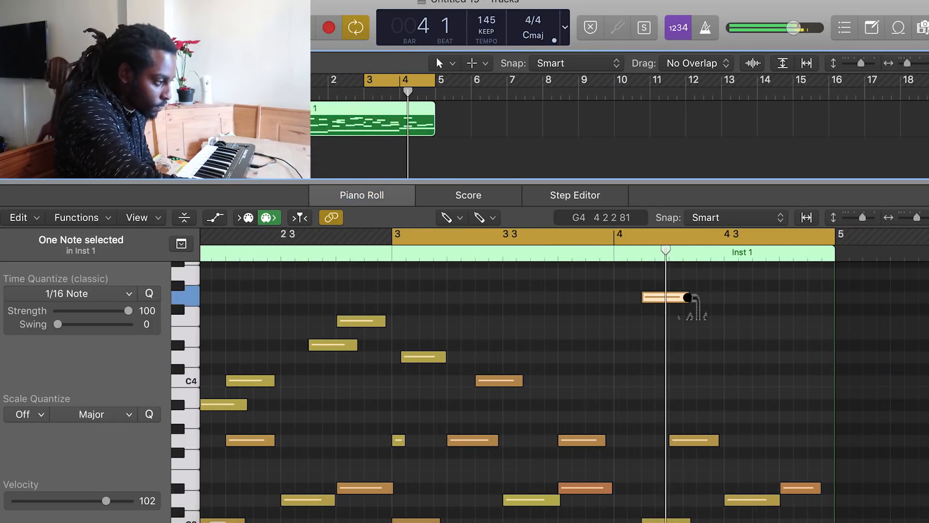
pyautogui.moveTo(686, 336); pyautogui.dragTo(687, 359)
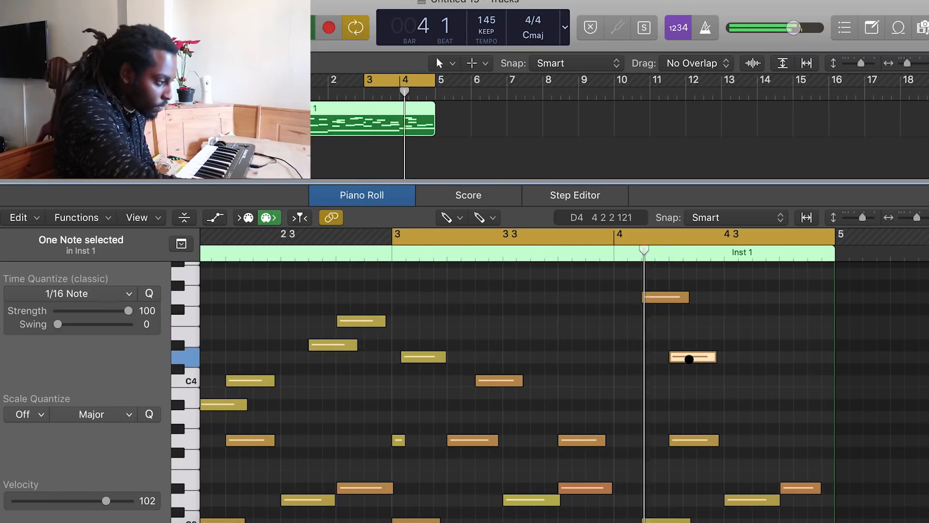
pyautogui.moveTo(672, 356); pyautogui.dragTo(677, 357)
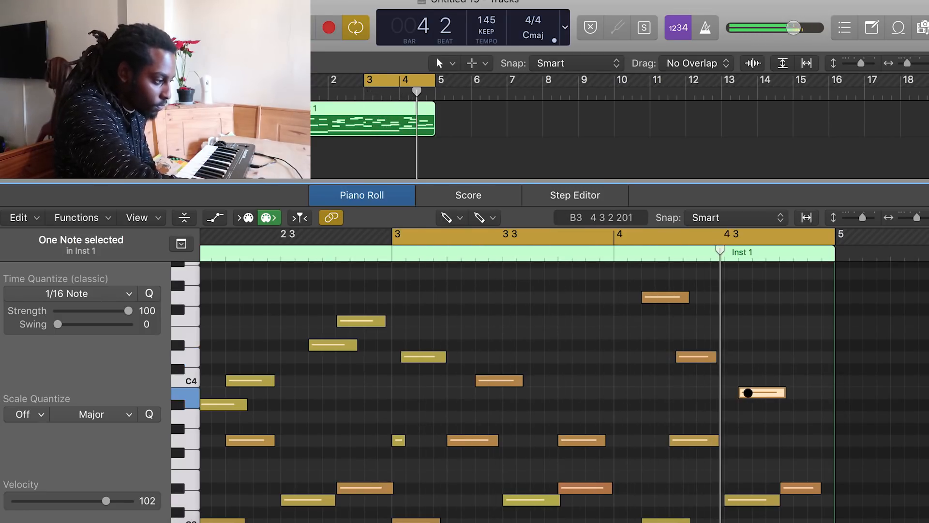
# Add a rising C4, D4, D#4 run over the last beats of bar 4, ending at the region end
pyautogui.moveTo(754, 392); pyautogui.dragTo(775, 380)
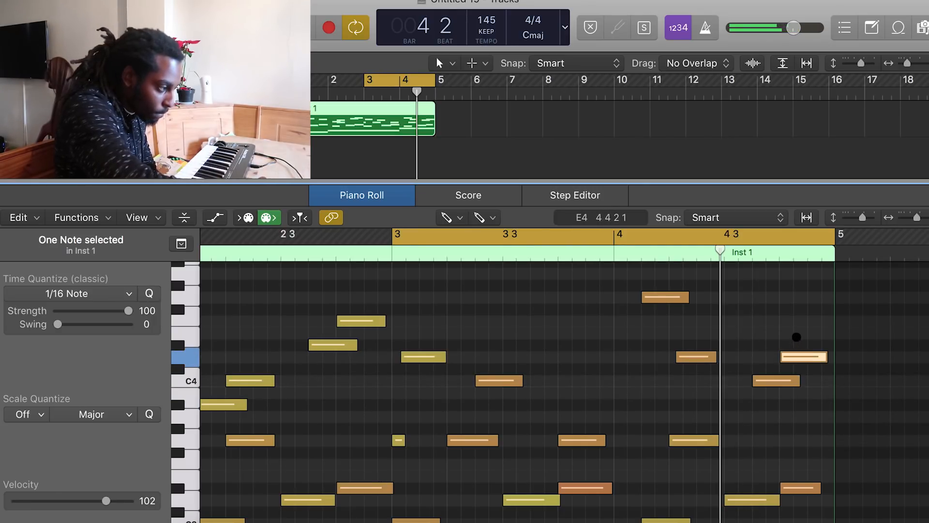
pyautogui.moveTo(822, 342); pyautogui.dragTo(818, 347)
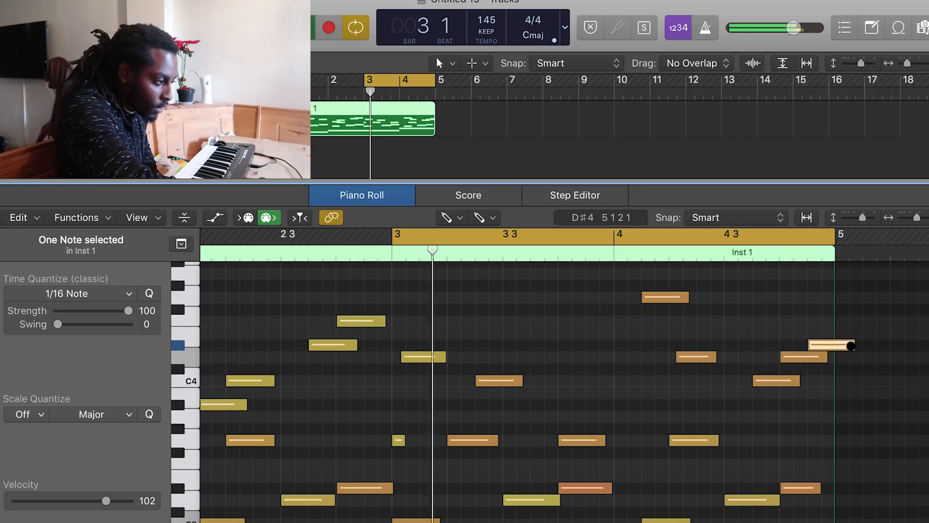
pyautogui.moveTo(853, 345); pyautogui.dragTo(835, 347)
# Zoom out to review the whole four-bar region and play it back
pyautogui.scroll(-1, 801, 310)
pyautogui.scroll(-1, 801, 310)
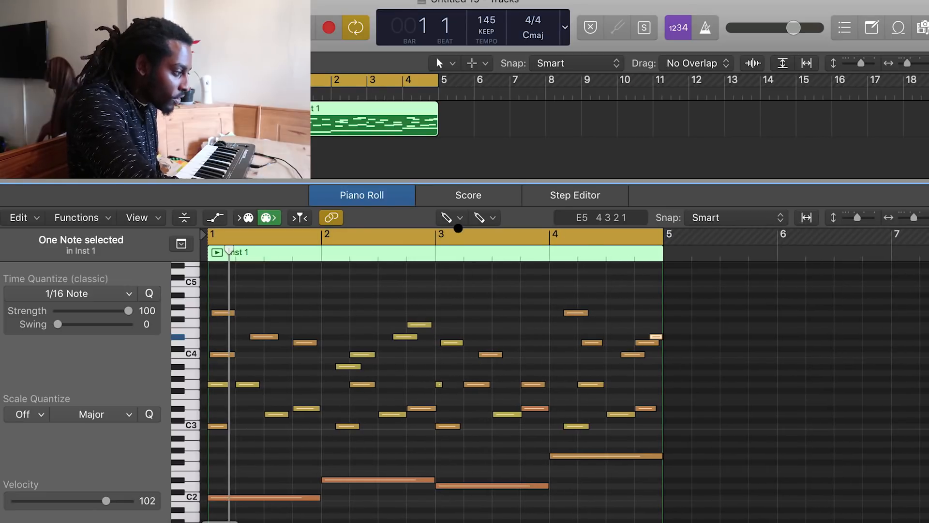
pyautogui.click(454, 222)
pyautogui.click(468, 235)
pyautogui.click(562, 290)
pyautogui.press('space')
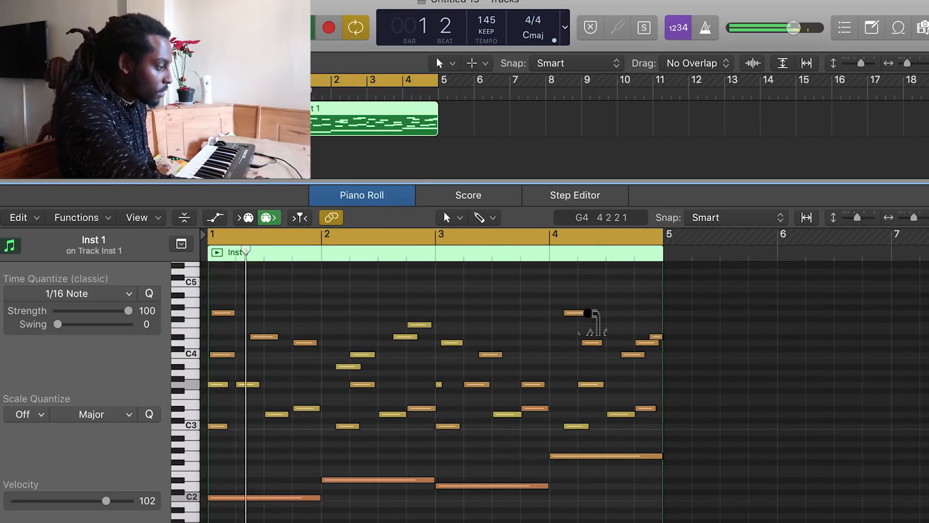
pyautogui.scroll(2, 589, 323)
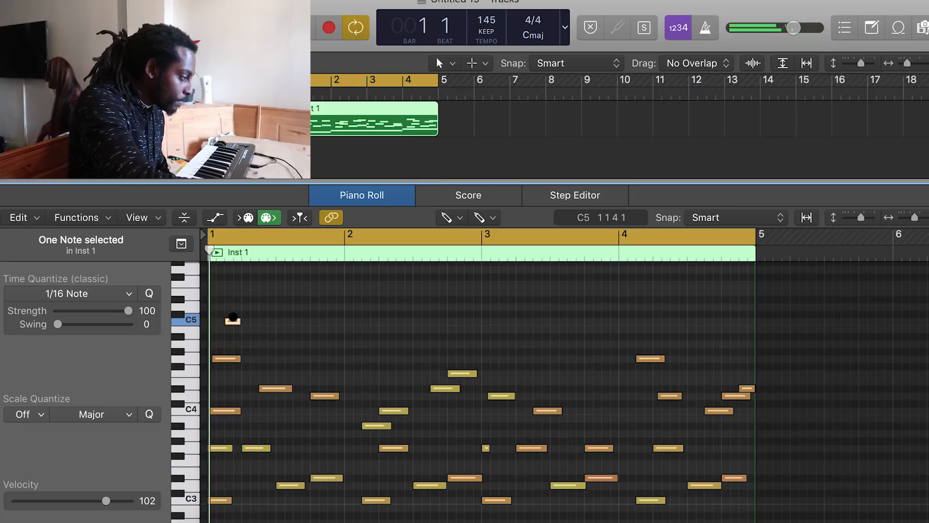
# Draw a long C5 note spanning bar 1 of the melody
pyautogui.moveTo(232, 317); pyautogui.dragTo(293, 320)
pyautogui.press('space')
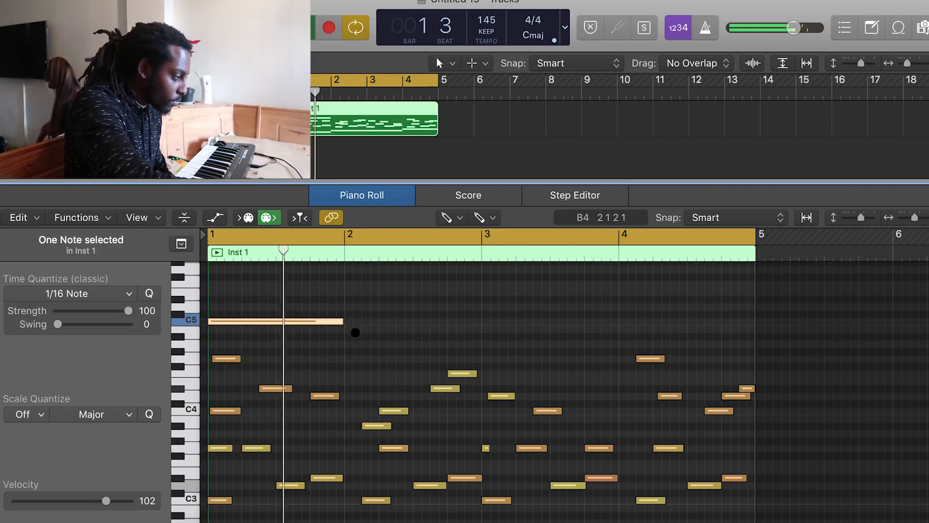
# Draw sustained notes, G4 across bar 2 and D5 across bar 3
pyautogui.moveTo(350, 342); pyautogui.dragTo(360, 357)
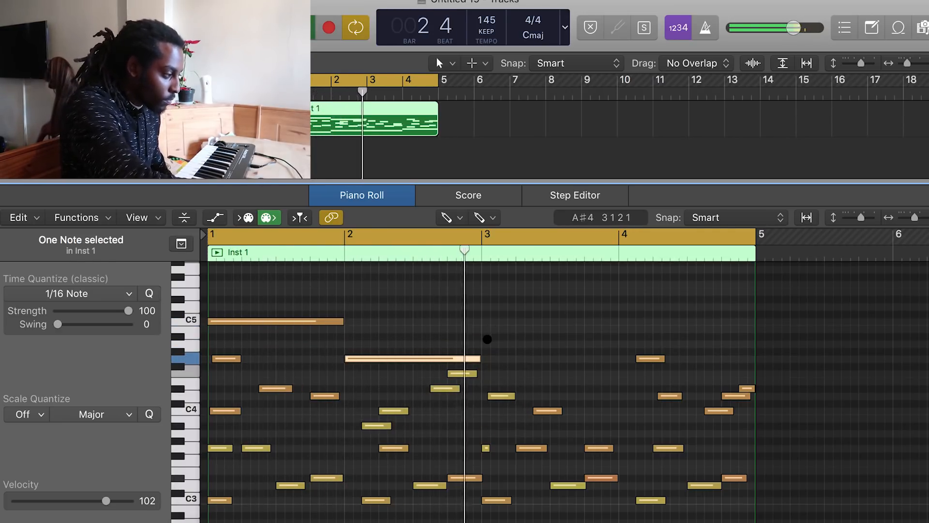
pyautogui.moveTo(497, 337)
pyautogui.mouseDown()
pyautogui.moveTo(488, 350)
pyautogui.moveTo(487, 328)
pyautogui.moveTo(487, 336)
pyautogui.mouseUp()
pyautogui.click(488, 343)
pyautogui.scroll(-8, 487, 337)
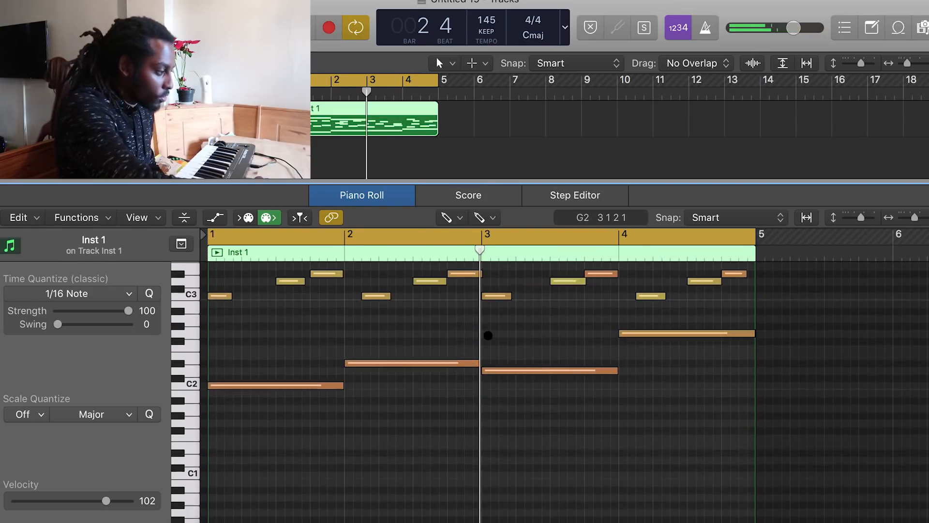
pyautogui.scroll(10, 495, 368)
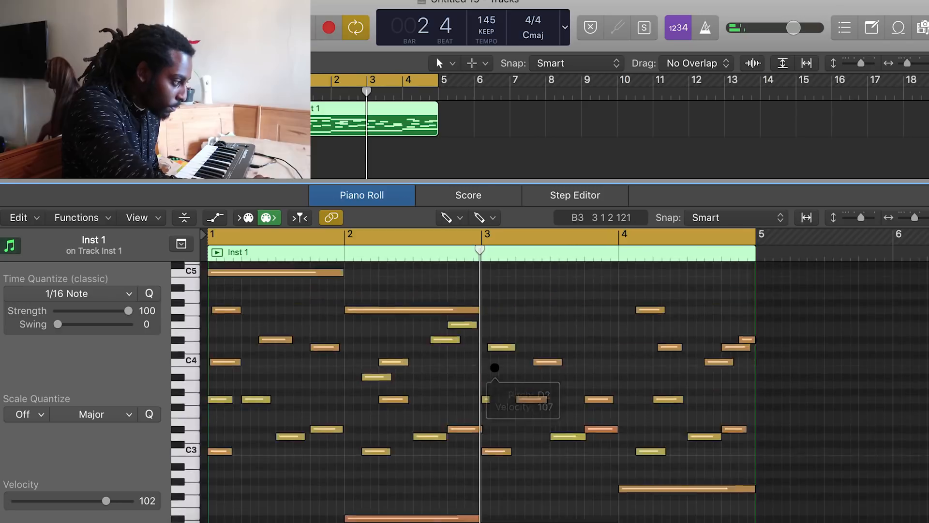
pyautogui.moveTo(487, 413)
pyautogui.mouseDown()
pyautogui.moveTo(500, 409)
pyautogui.moveTo(497, 373)
pyautogui.mouseUp()
pyautogui.press('space')
# Move the bar 2 sustained note up to D5, then undo the move
pyautogui.moveTo(414, 421); pyautogui.dragTo(415, 373)
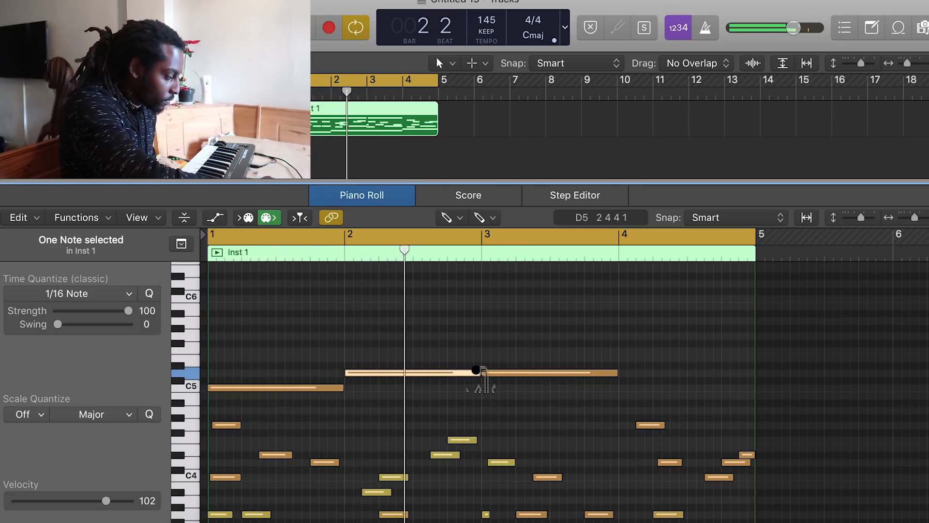
pyautogui.press('super+z')
pyautogui.press('space')
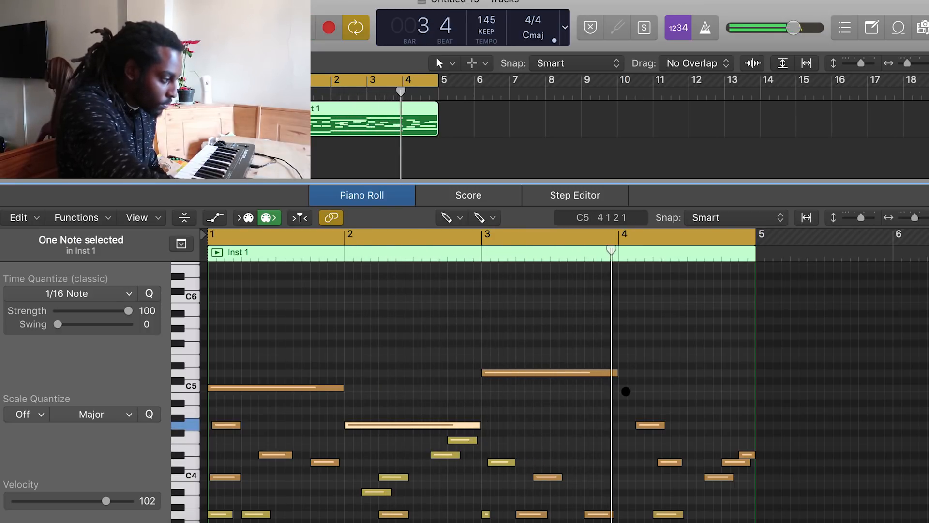
# Draw a G5 note spanning the whole of bar 4
pyautogui.moveTo(645, 385); pyautogui.dragTo(637, 335)
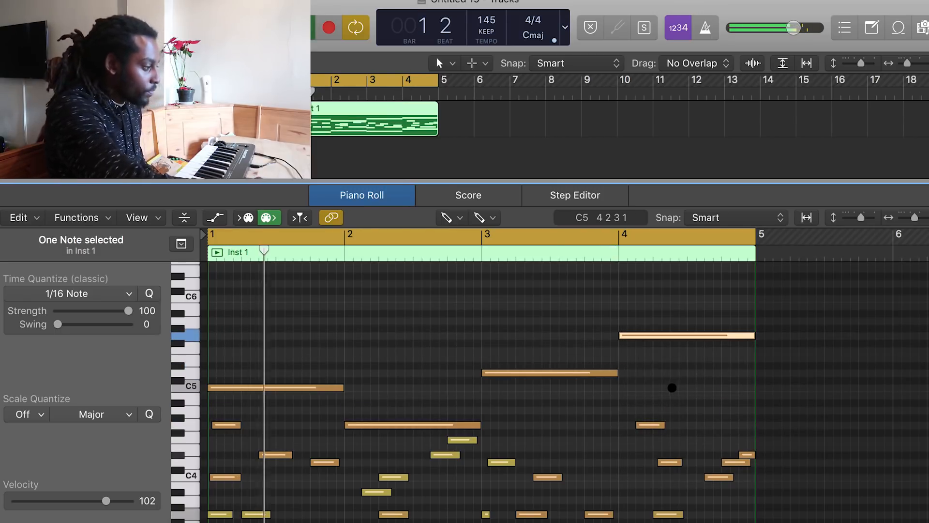
pyautogui.scroll(-5, 558, 356)
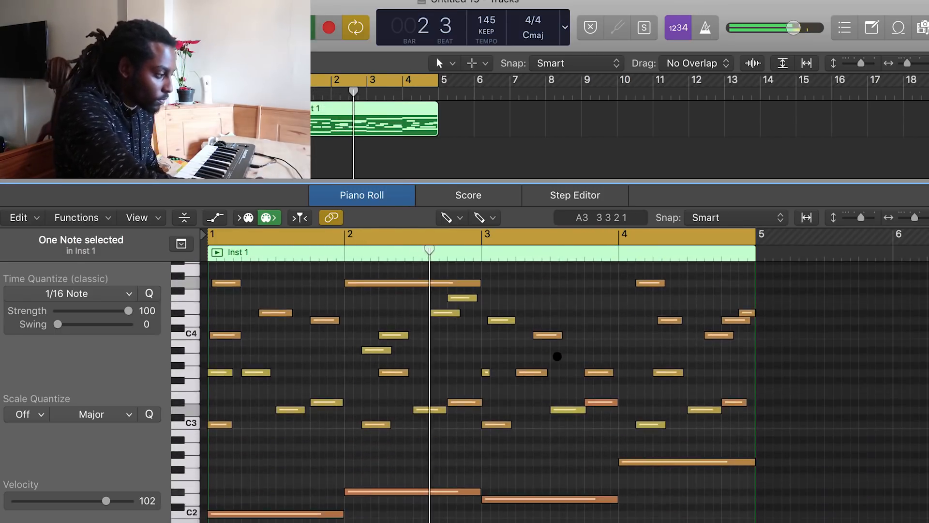
pyautogui.scroll(1, 623, 336)
pyautogui.hscroll(2, 633, 337)
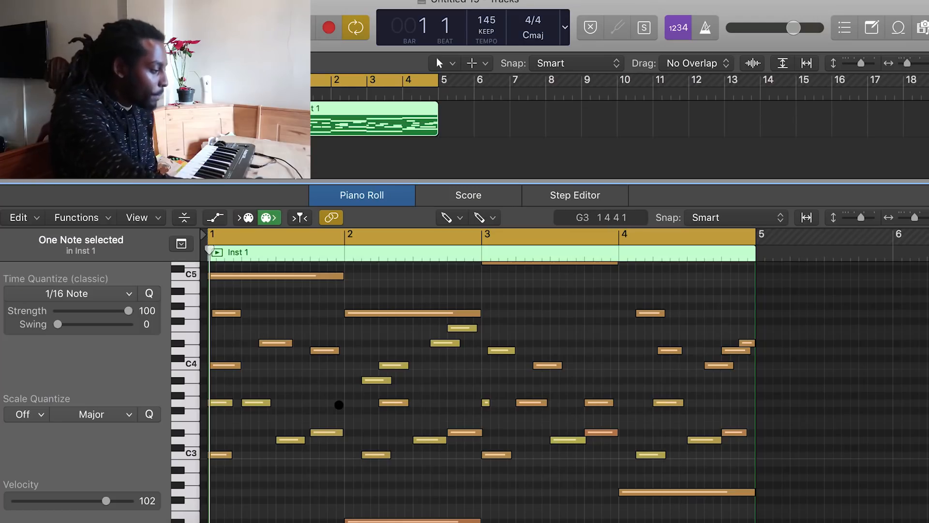
pyautogui.scroll(-2, 339, 405)
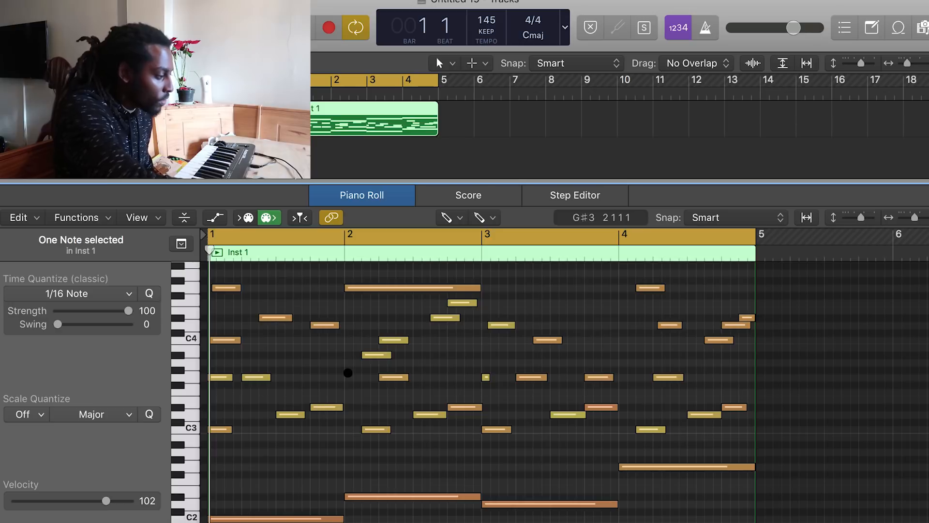
pyautogui.scroll(9, 348, 373)
# Switch to the Pointer tool and select all notes in the region
pyautogui.click(445, 217)
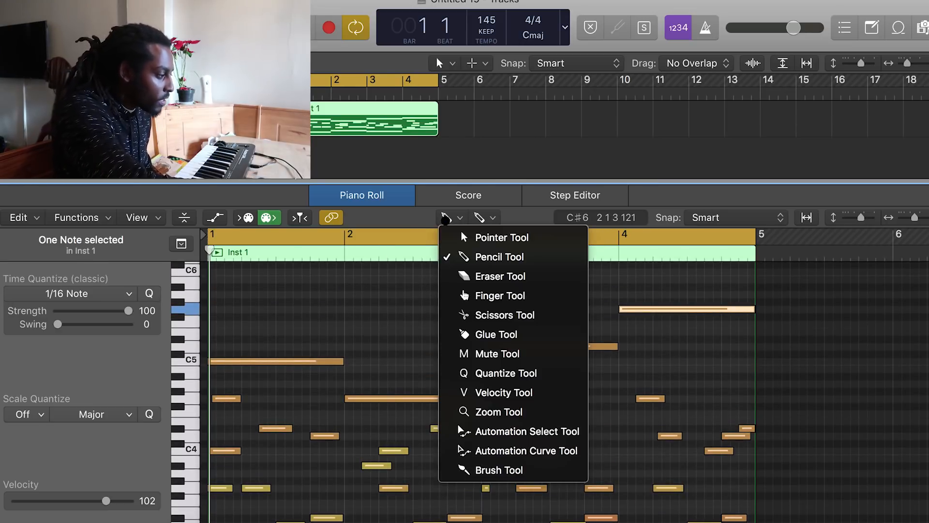
pyautogui.click(448, 236)
pyautogui.click(431, 297)
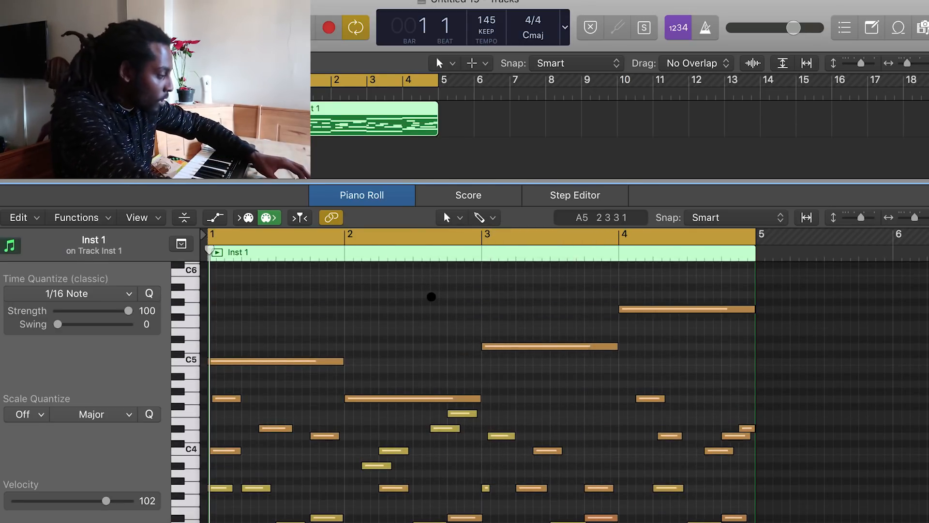
pyautogui.click(291, 250)
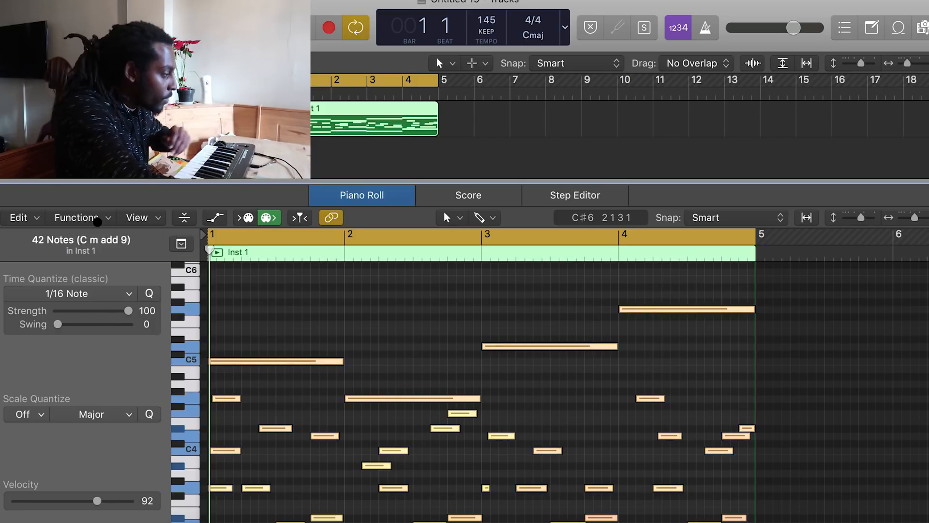
# Apply the Humanize MIDI transform to all selected notes
pyautogui.click(98, 221)
pyautogui.moveTo(152, 355)
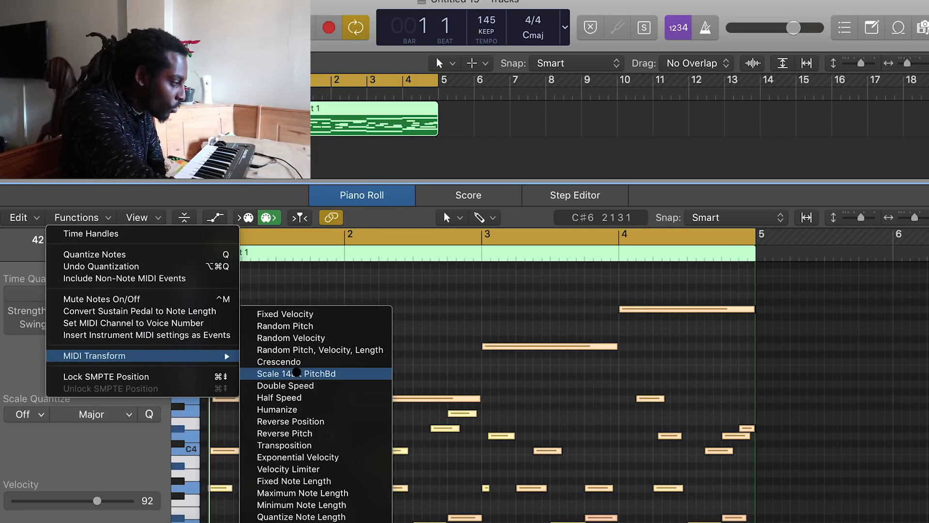
pyautogui.click(305, 410)
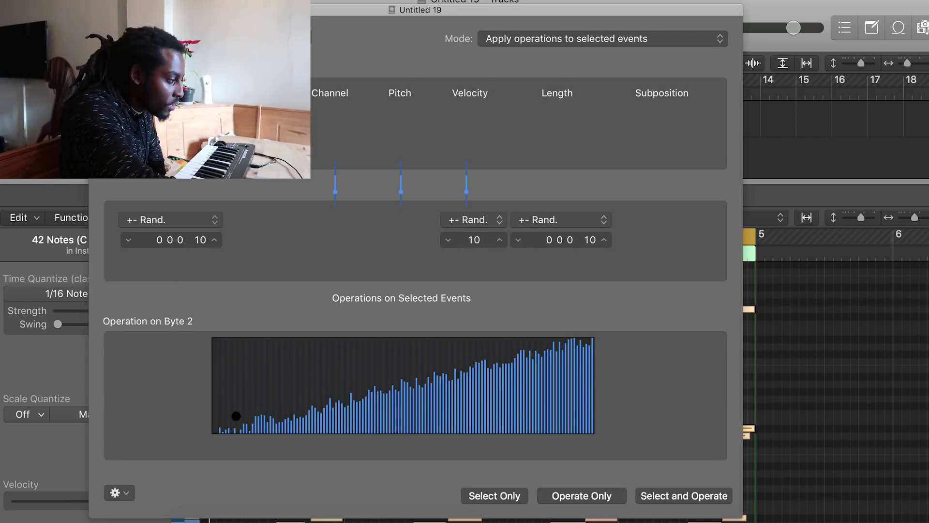
pyautogui.click(276, 363)
pyautogui.press('Return')
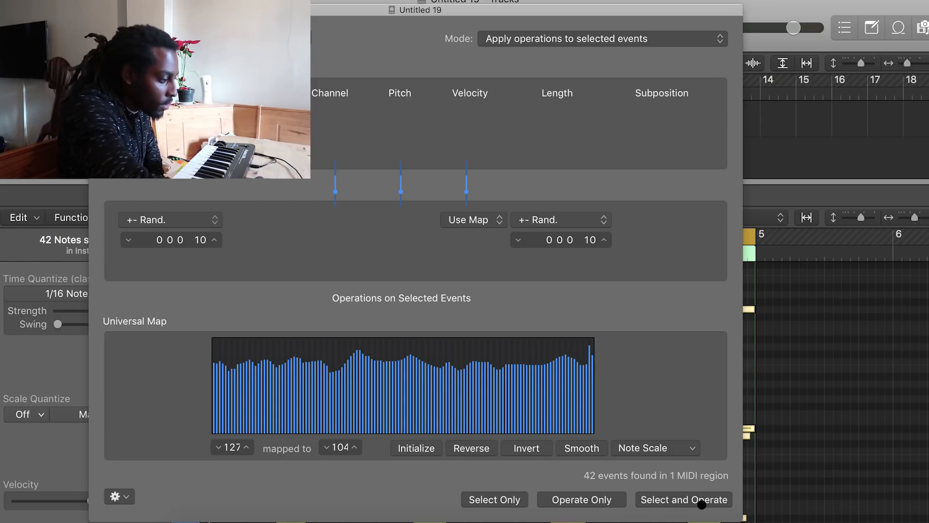
pyautogui.click(97, 9)
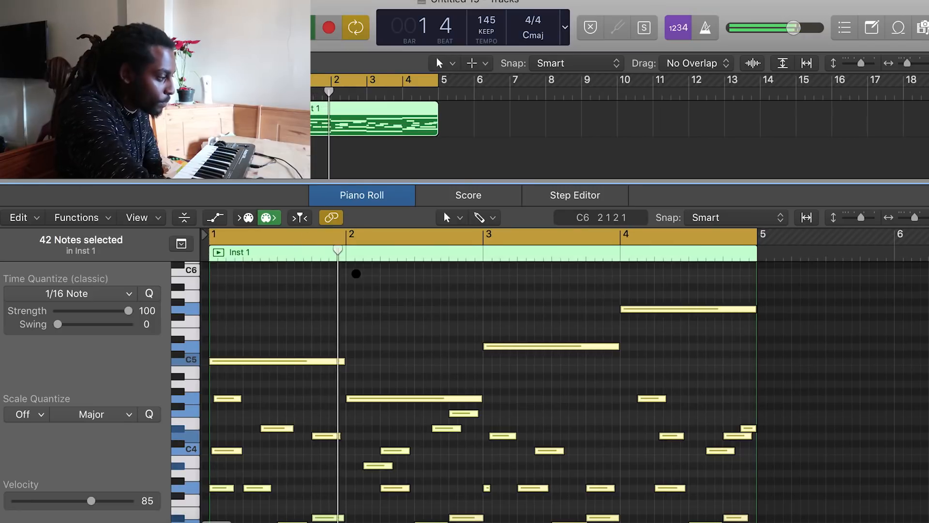
pyautogui.scroll(-3, 450, 363)
pyautogui.click(450, 219)
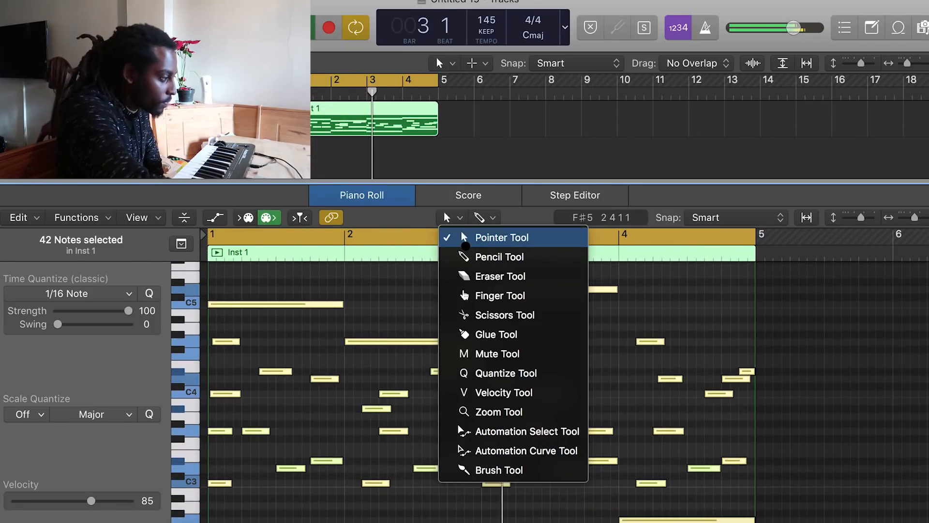
pyautogui.click(450, 236)
pyautogui.click(449, 316)
pyautogui.scroll(2, 448, 315)
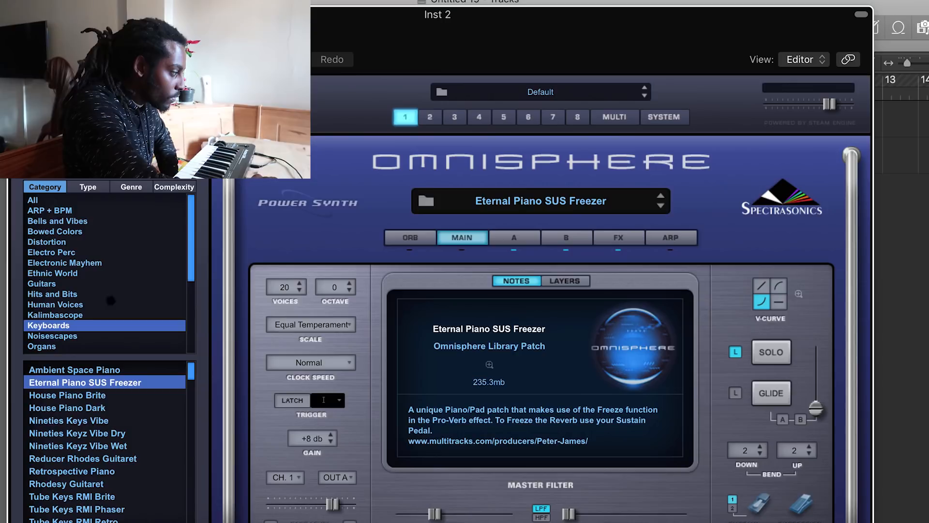
# Load the Ambient Space Piano patch in Omnisphere on Inst 2 and close the plug-in window
pyautogui.click(96, 368)
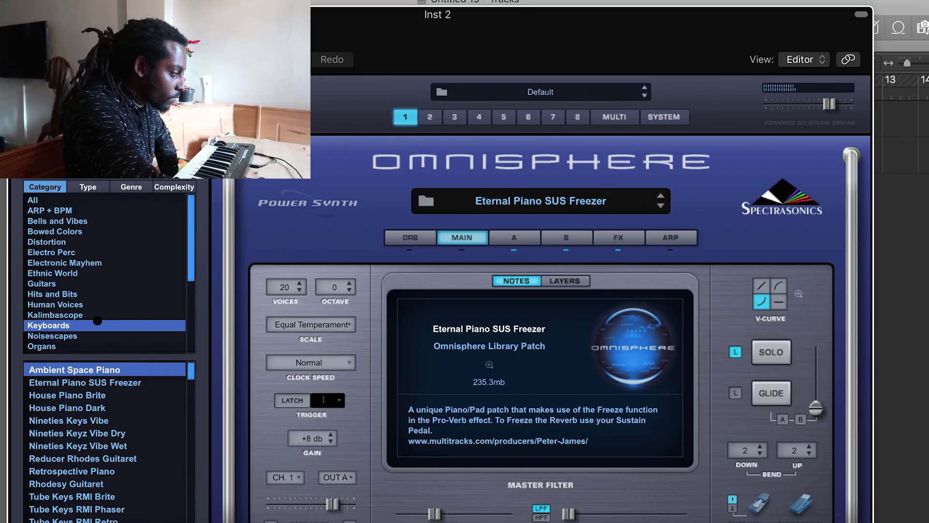
pyautogui.click(18, 15)
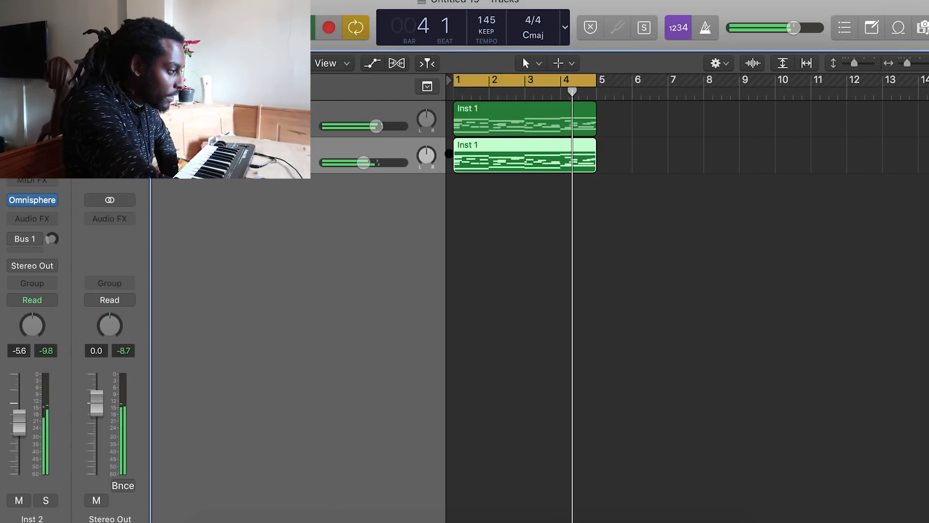
# Open Inst 2's region in the Piano Roll and delete the long sustained melody notes
pyautogui.press('p')
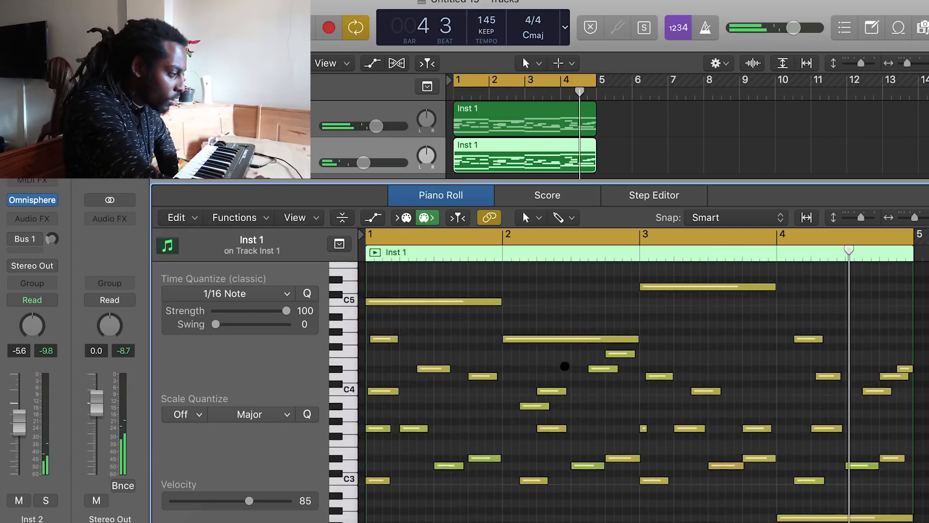
pyautogui.moveTo(446, 286); pyautogui.dragTo(721, 320)
pyautogui.press('Delete')
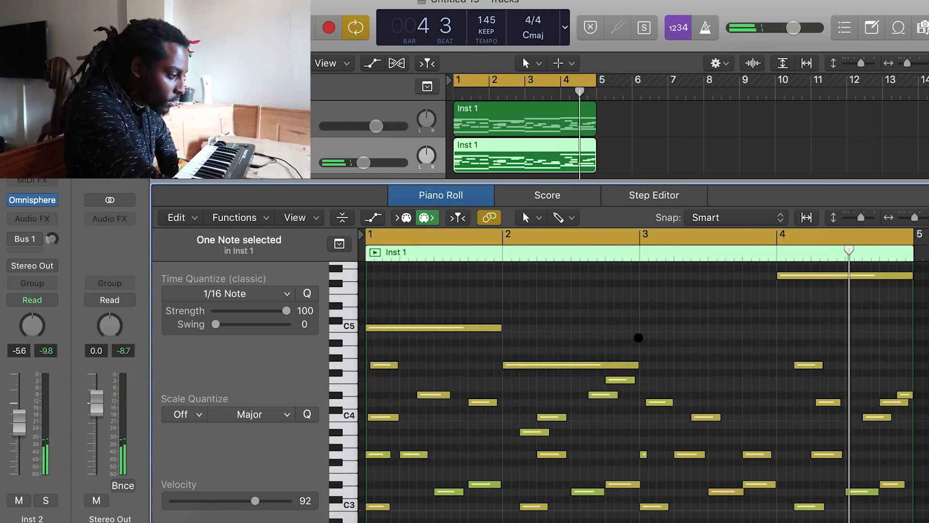
pyautogui.click(593, 363)
pyautogui.click(460, 331)
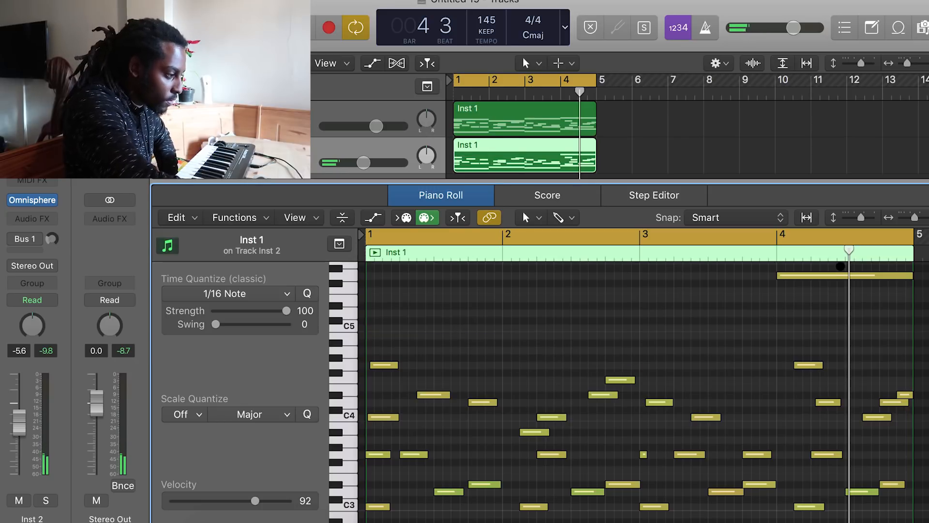
pyautogui.click(832, 275)
pyautogui.scroll(-5, 832, 274)
pyautogui.scroll(4, 832, 273)
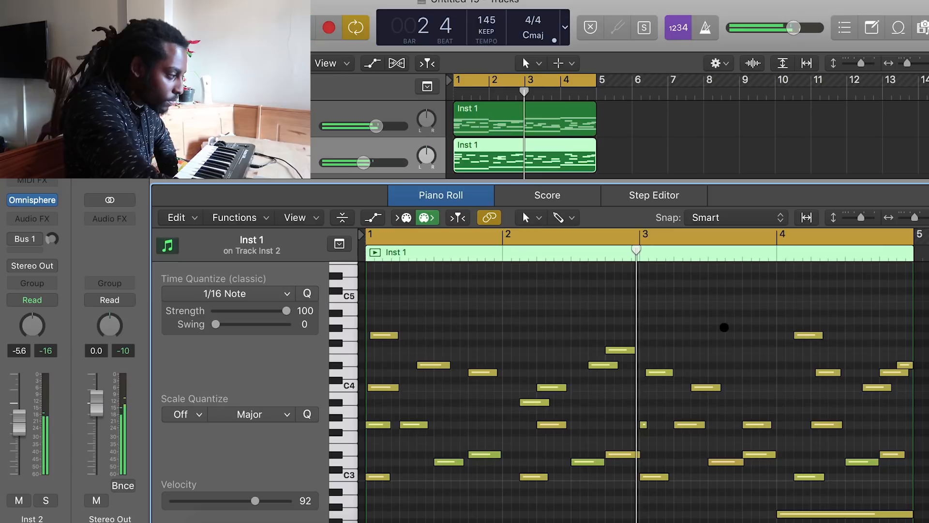
# Delete the upper arpeggio notes across all four bars, keeping the lower pattern and bass notes
pyautogui.moveTo(392, 370); pyautogui.dragTo(462, 308)
pyautogui.moveTo(479, 396); pyautogui.dragTo(494, 387)
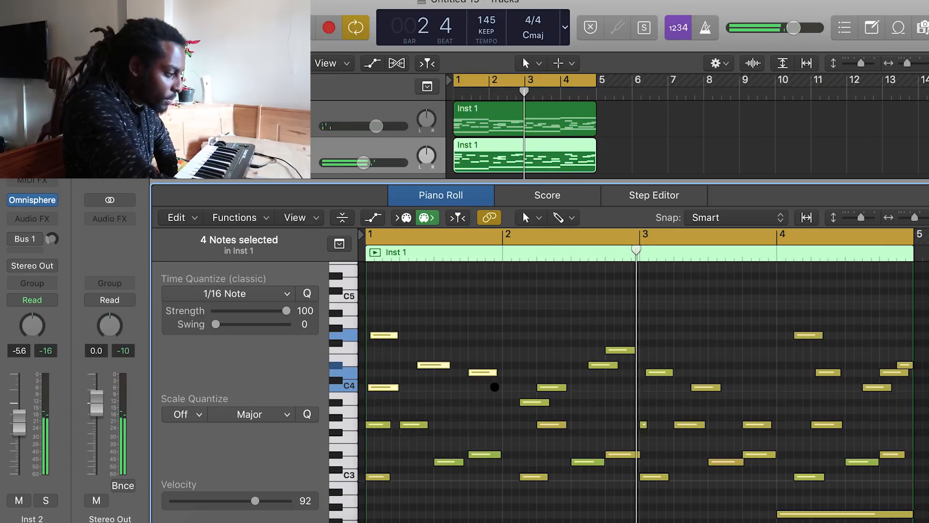
pyautogui.press('Delete')
pyautogui.moveTo(484, 304); pyautogui.dragTo(725, 393)
pyautogui.press('Delete')
pyautogui.scroll(-3, 683, 289)
pyautogui.hscroll(3, 682, 288)
pyautogui.moveTo(683, 289); pyautogui.dragTo(822, 346)
pyautogui.press('Delete')
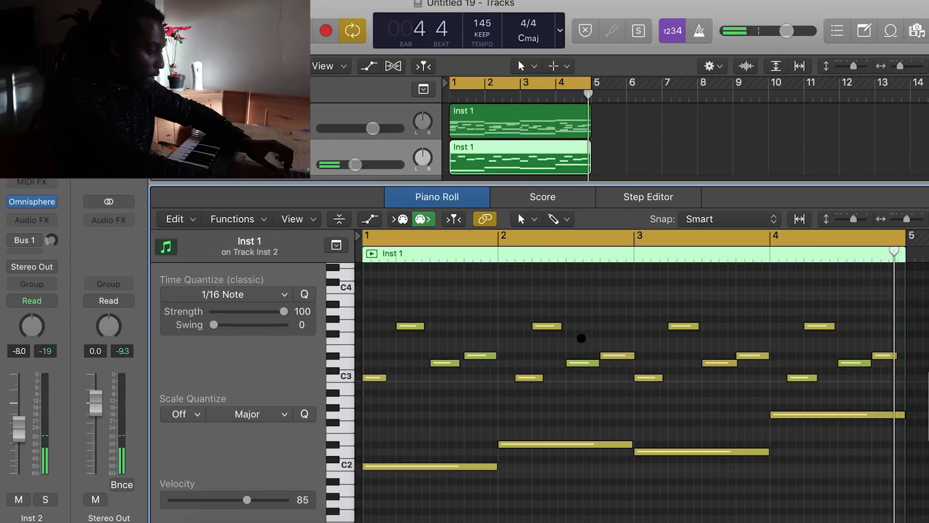
# Select all remaining notes, transpose them up one octave, and start playback
pyautogui.press('super+a')
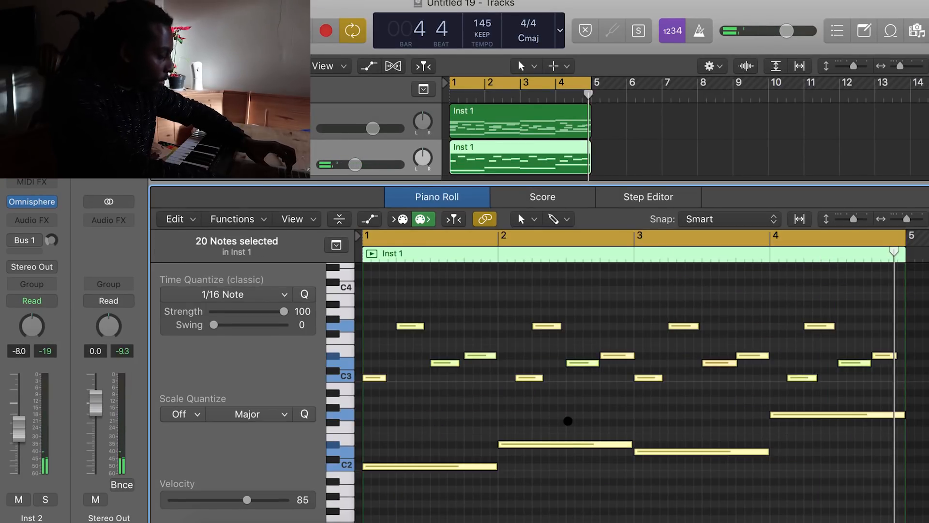
pyautogui.hotkey('alt', 'shift', 'Up')
pyautogui.press('space')
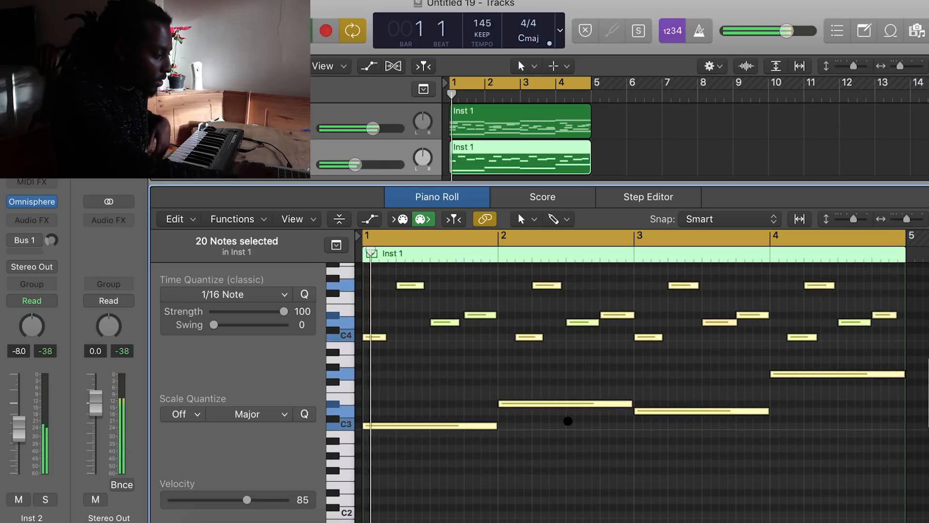
pyautogui.click(704, 138)
pyautogui.click(551, 165)
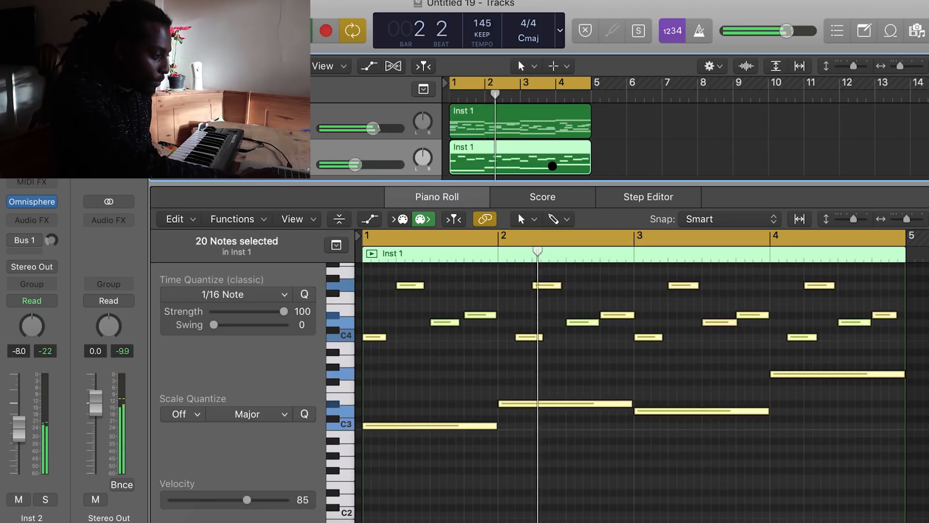
pyautogui.click(718, 377)
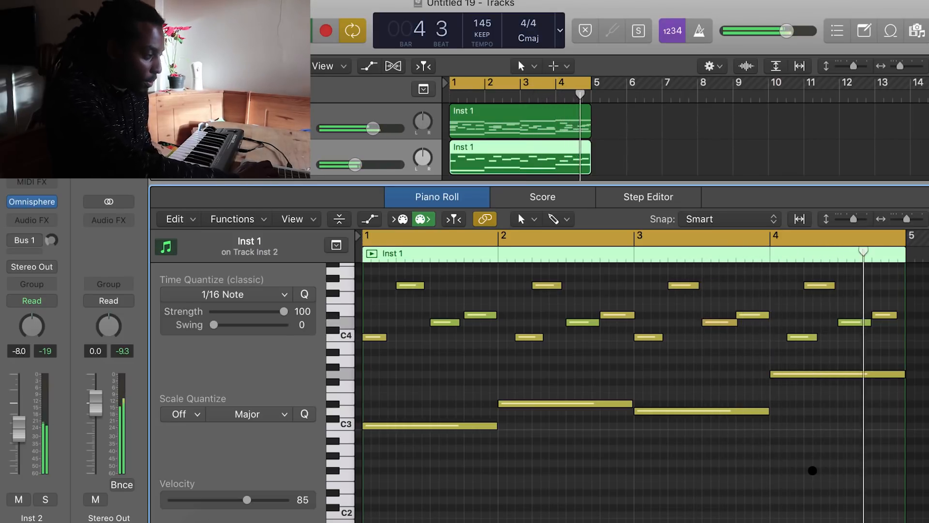
pyautogui.press('space')
# Create a new duplicate track Inst 3 and copy the first track's region onto it
pyautogui.click(180, 30)
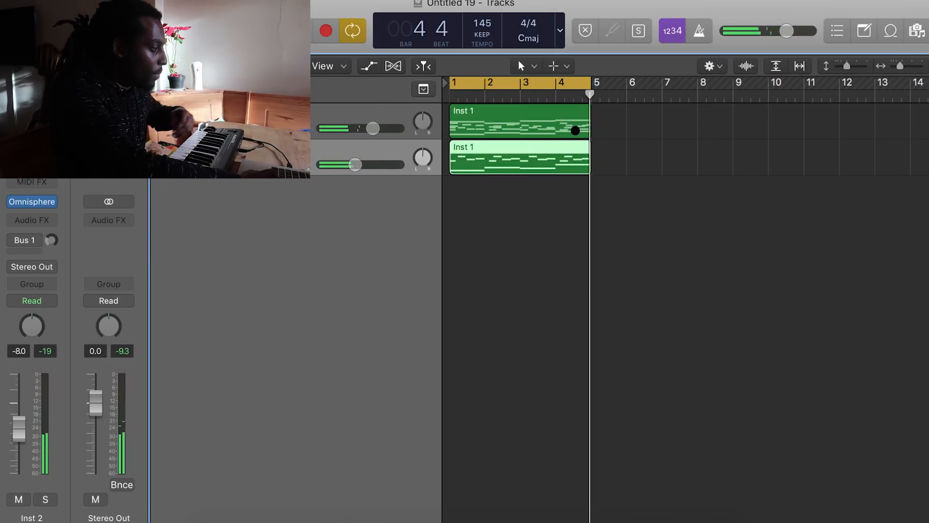
pyautogui.press('super+d')
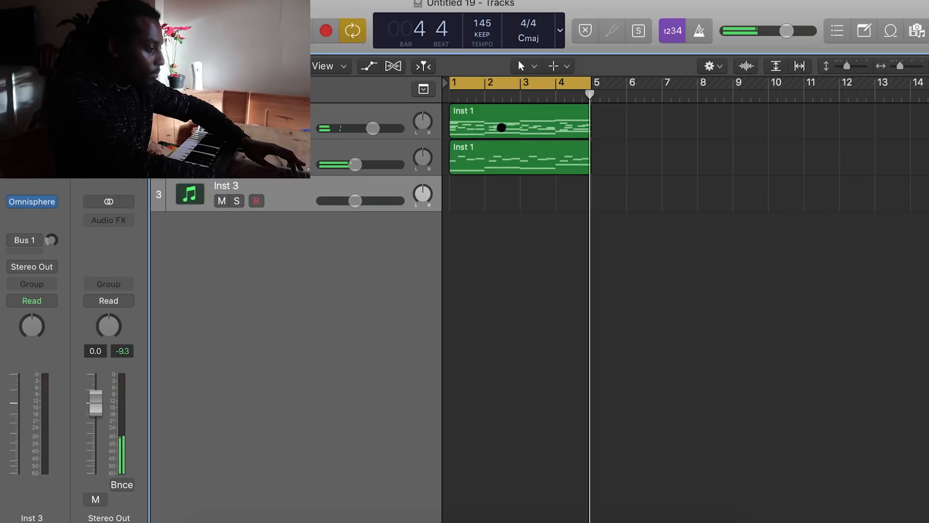
pyautogui.moveTo(503, 116); pyautogui.dragTo(502, 201)
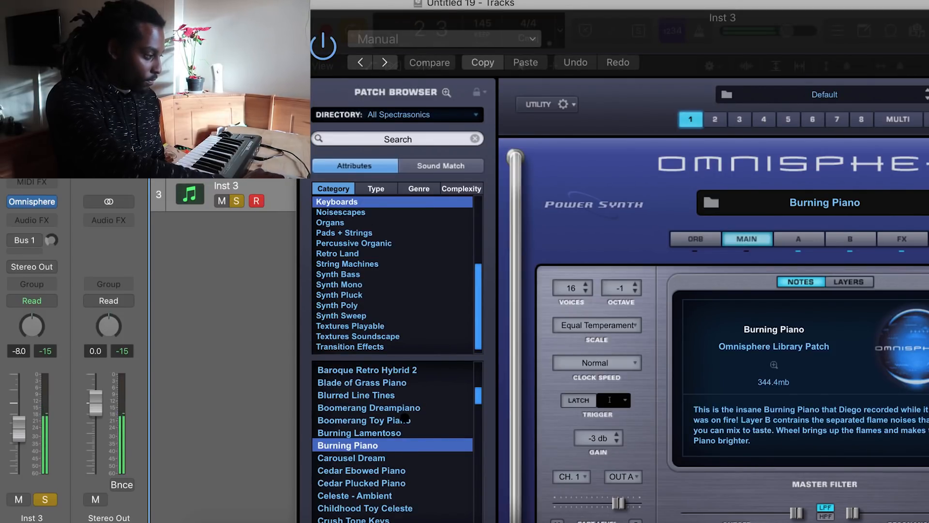
# Audition Omnisphere piano patches on Inst 3 and settle on Celeste - Ambient, then close the plug-in
pyautogui.scroll(2, 404, 417)
pyautogui.click(386, 431)
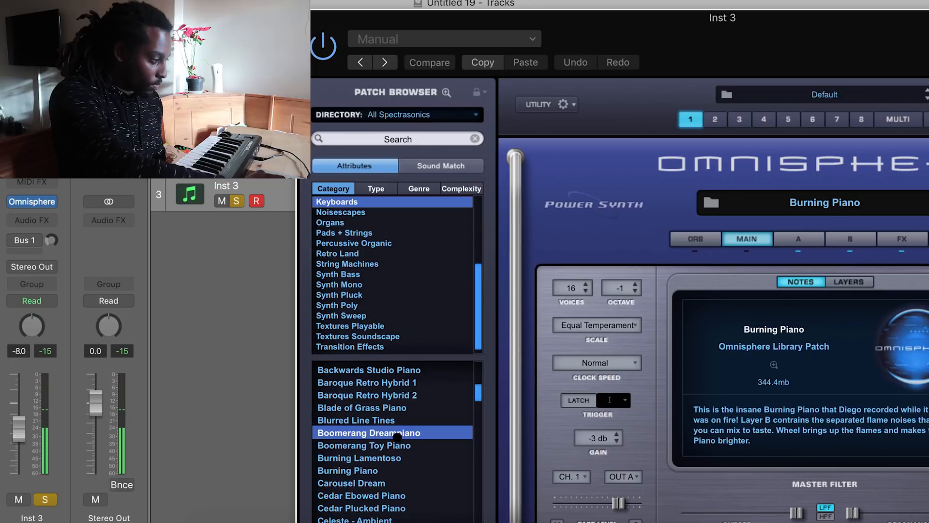
pyautogui.scroll(-3, 398, 434)
pyautogui.click(383, 458)
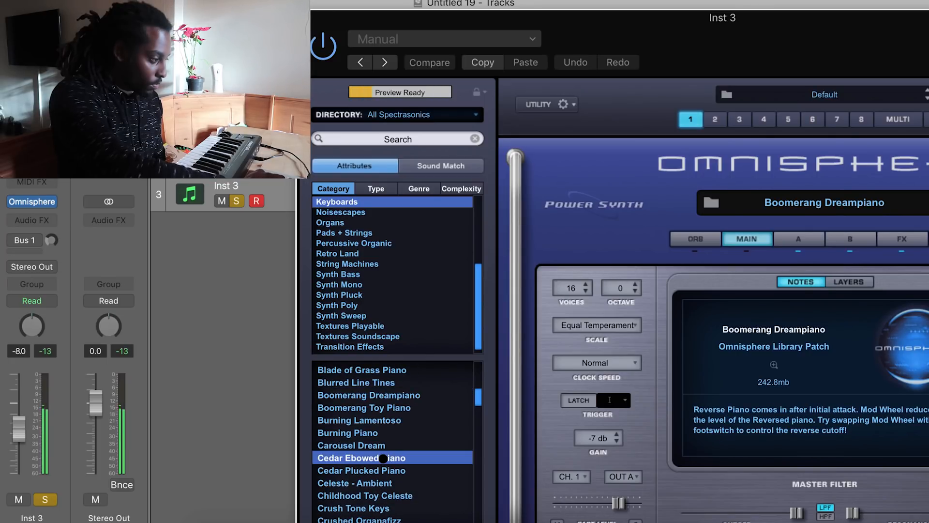
pyautogui.scroll(-1, 398, 471)
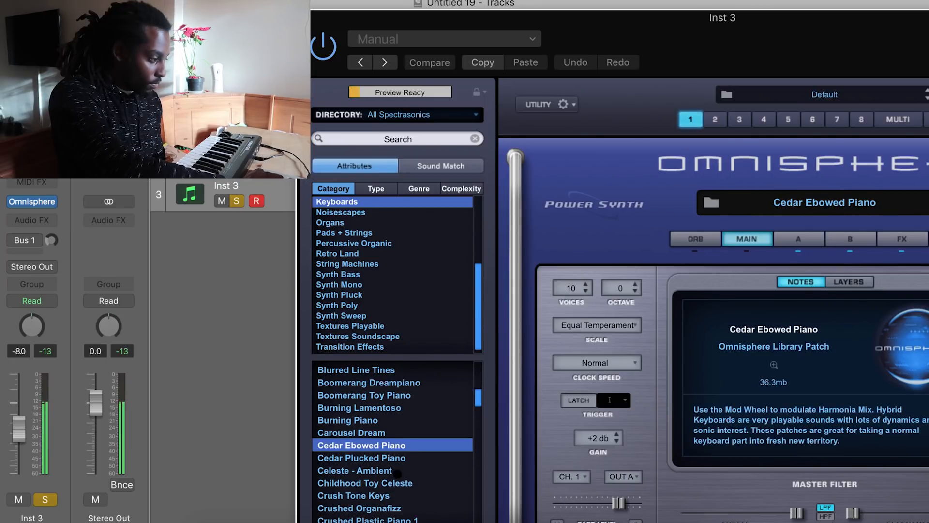
pyautogui.click(417, 471)
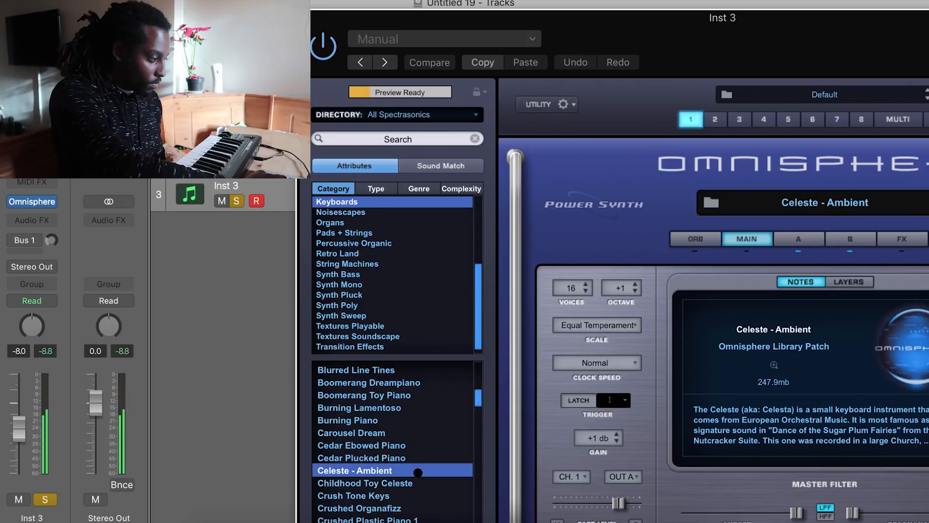
pyautogui.click(305, 18)
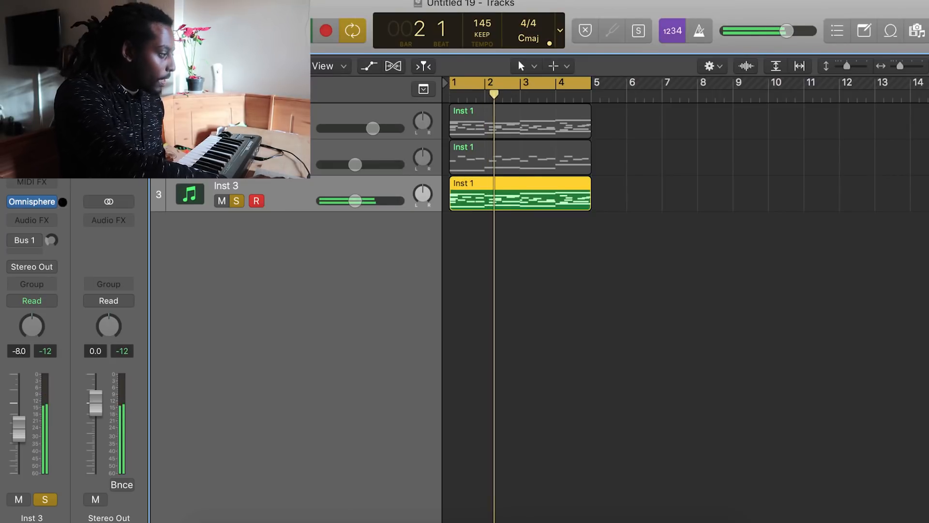
# Insert MRhythmizer as an audio effect on Inst 3 and choose the 50% SPEED time sequence
pyautogui.click(55, 220)
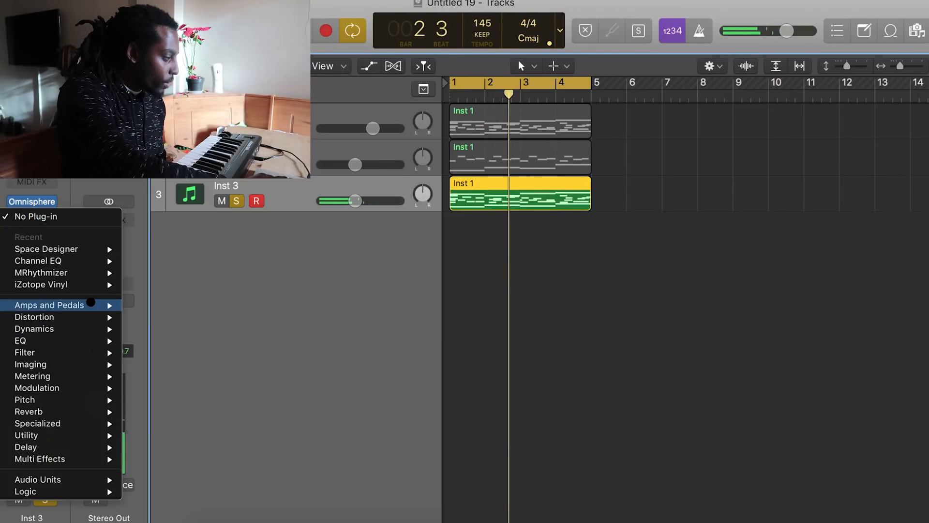
pyautogui.moveTo(87, 275)
pyautogui.click(145, 271)
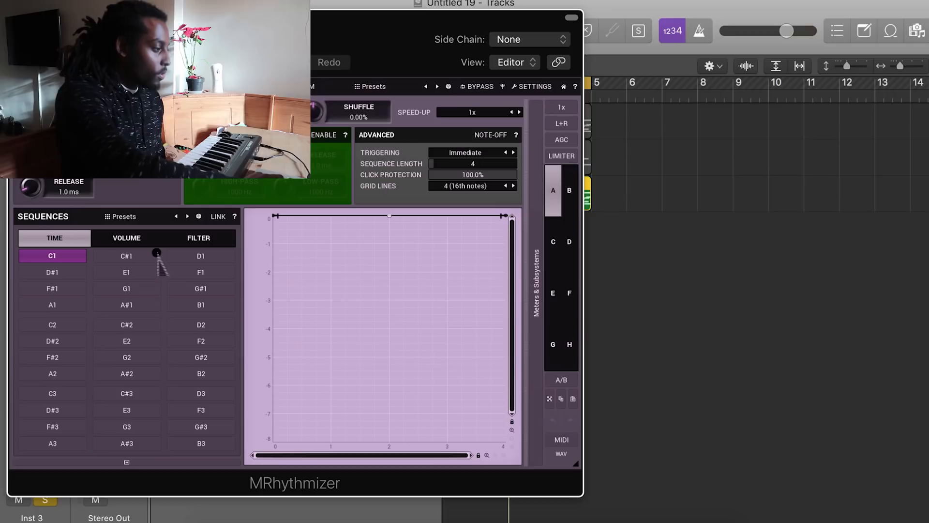
pyautogui.click(186, 216)
pyautogui.click(72, 390)
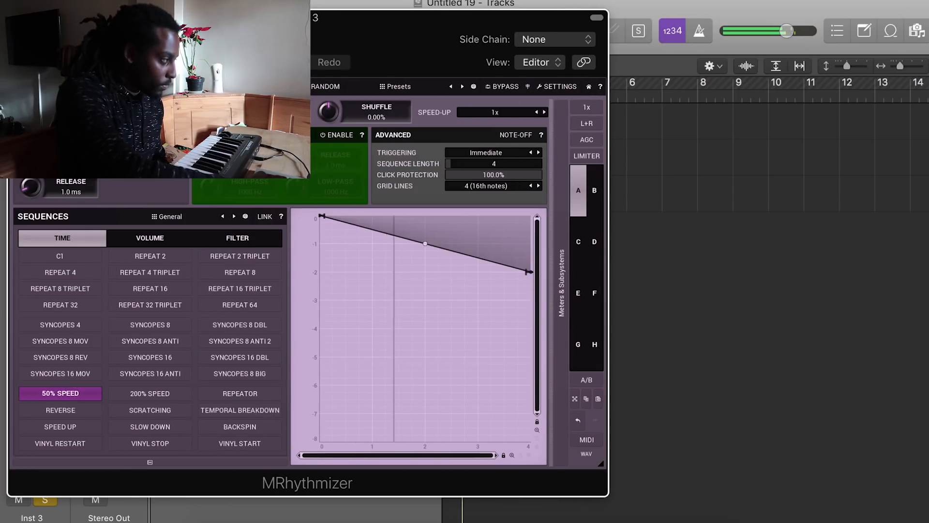
pyautogui.click(18, 18)
# Nudge Inst 3's volume up and set a Channel EQ low cut at about 530 Hz, 24 dB/Oct
pyautogui.moveTo(344, 201); pyautogui.dragTo(364, 203)
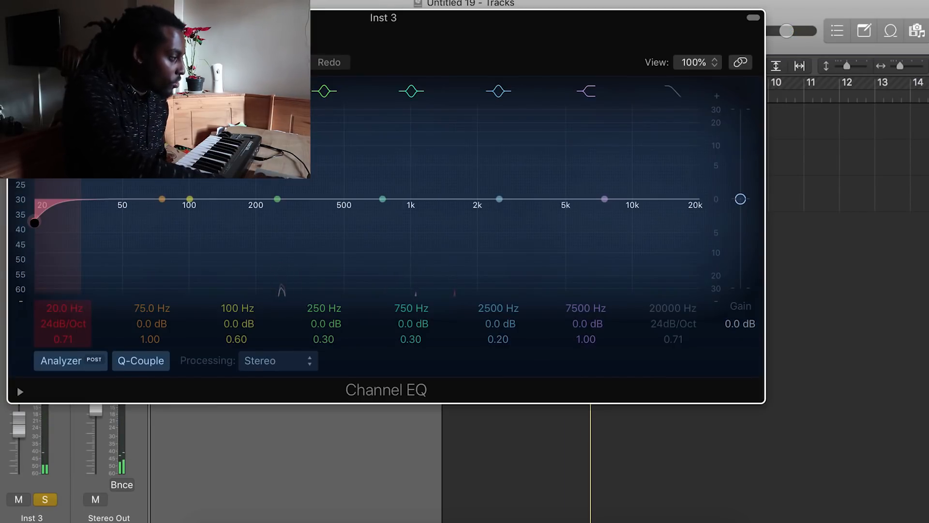
pyautogui.moveTo(34, 223); pyautogui.dragTo(373, 218)
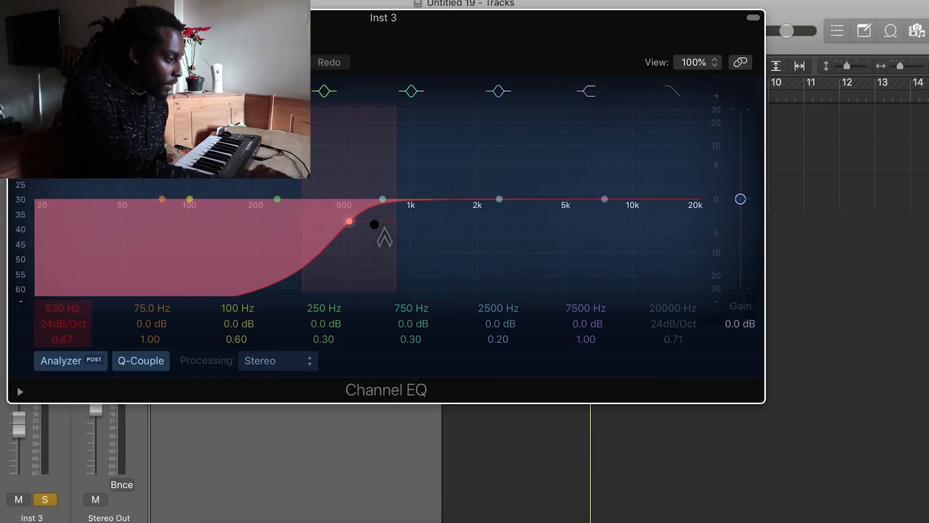
pyautogui.press('space')
pyautogui.click(17, 18)
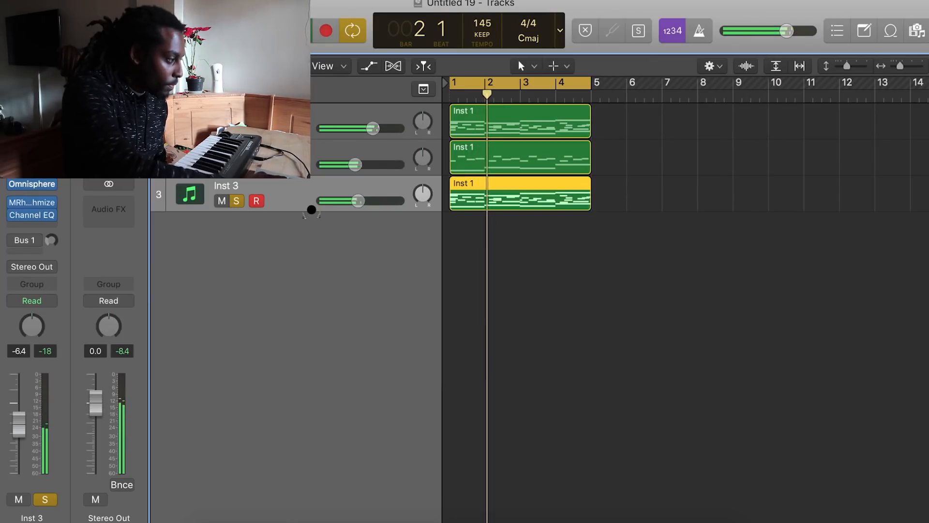
# Raise Inst 3's volume fader a little further
pyautogui.moveTo(362, 201); pyautogui.dragTo(374, 202)
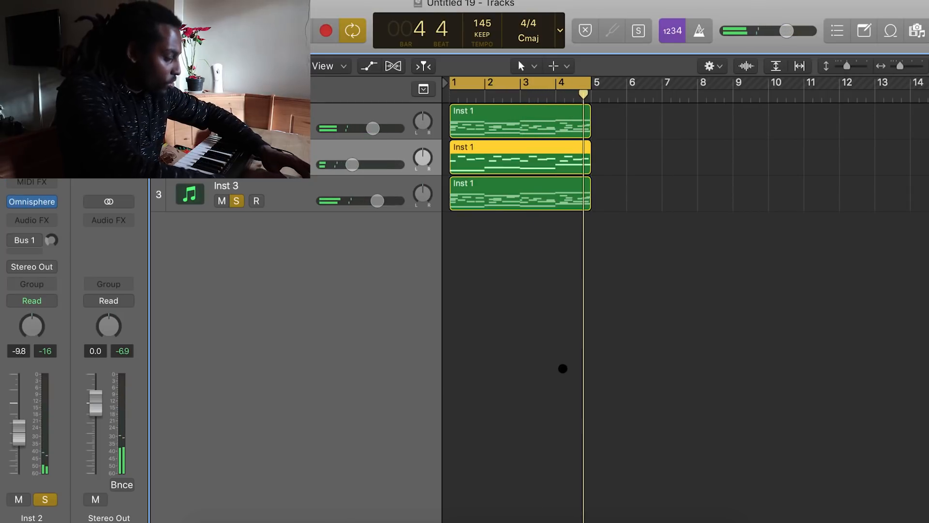
pyautogui.click(562, 368)
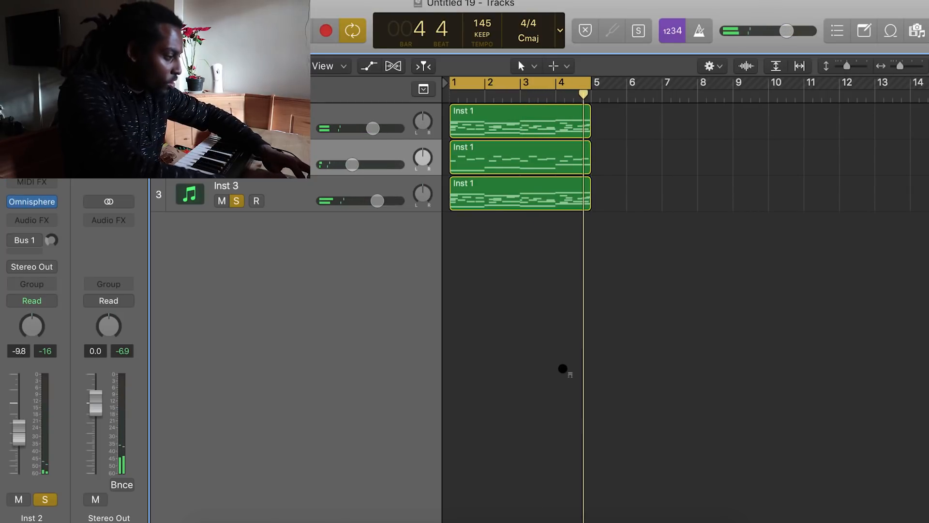
# Create a new duplicate track Inst 4 and copy the second track's region onto it
pyautogui.press('super+d')
pyautogui.moveTo(485, 159); pyautogui.dragTo(486, 196)
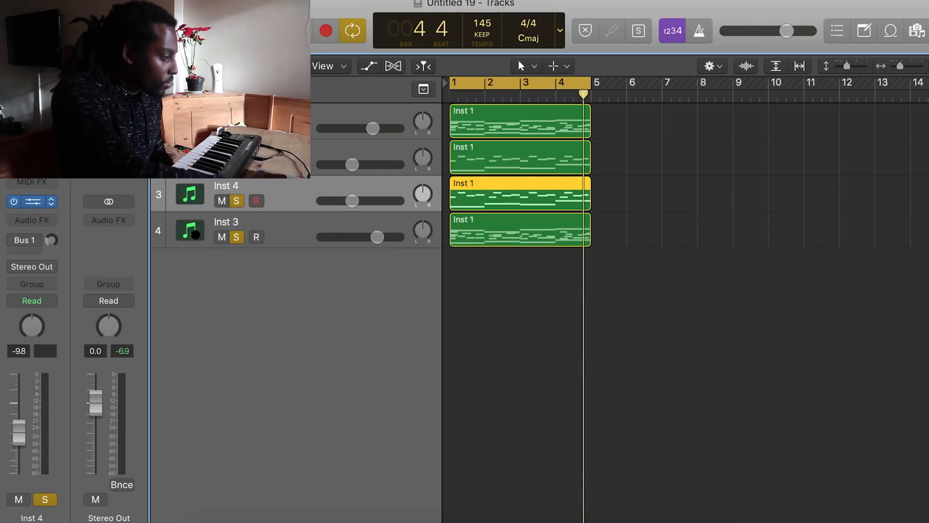
# Browse Omnisphere keyboard patches on Inst 4, pick Gossamer Keyboard, and close the plug-in
pyautogui.press('v')
pyautogui.click(87, 458)
pyautogui.scroll(-4, 104, 470)
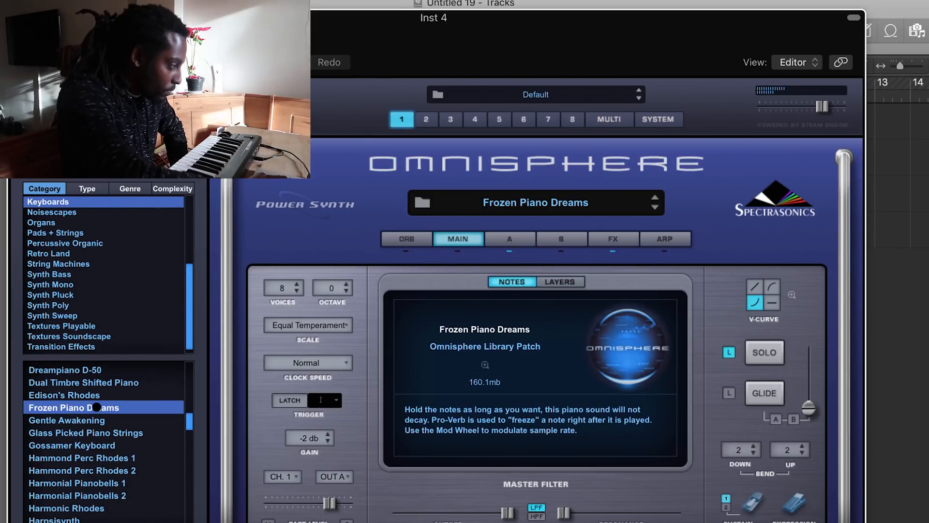
pyautogui.click(87, 445)
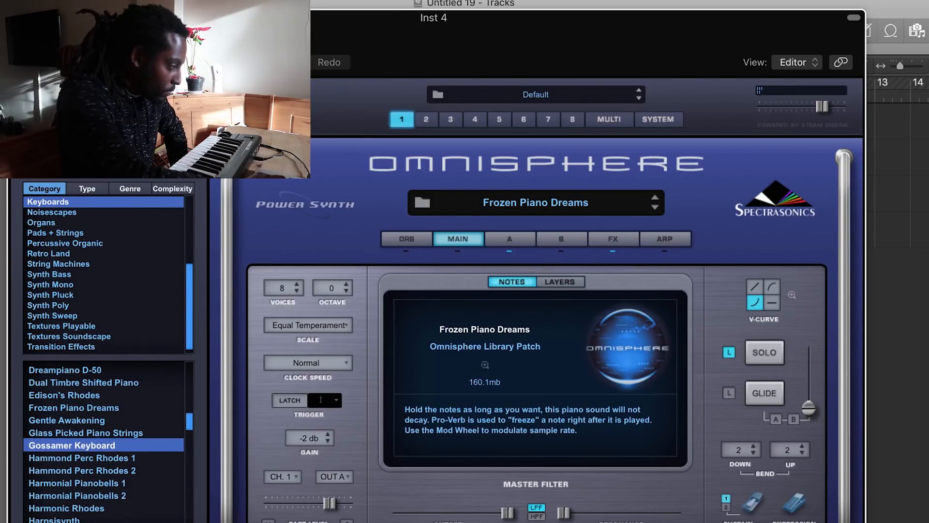
pyautogui.press('v')
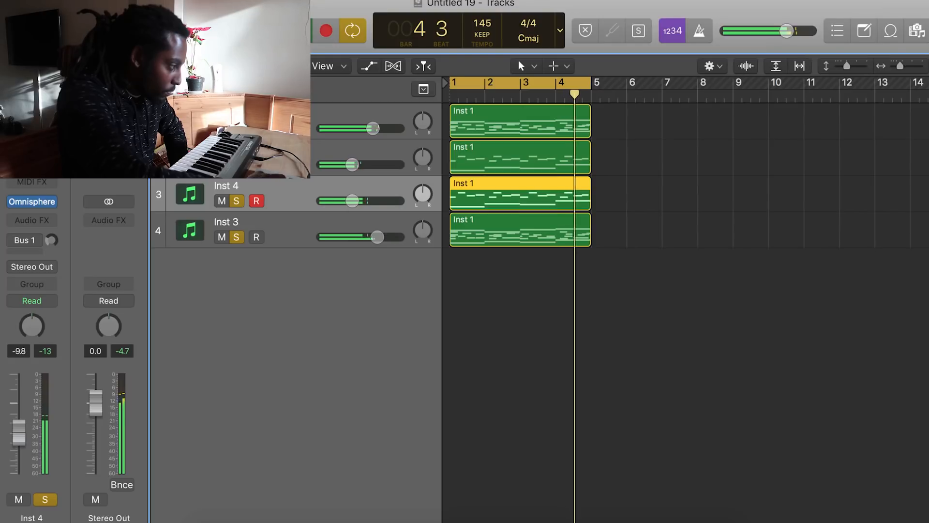
# Solo and mute tracks to compare Inst 4 against the others, and adjust Inst 4's volume
pyautogui.keyDown('alt'); pyautogui.click(236, 164); pyautogui.keyUp('alt')
pyautogui.click(236, 200)
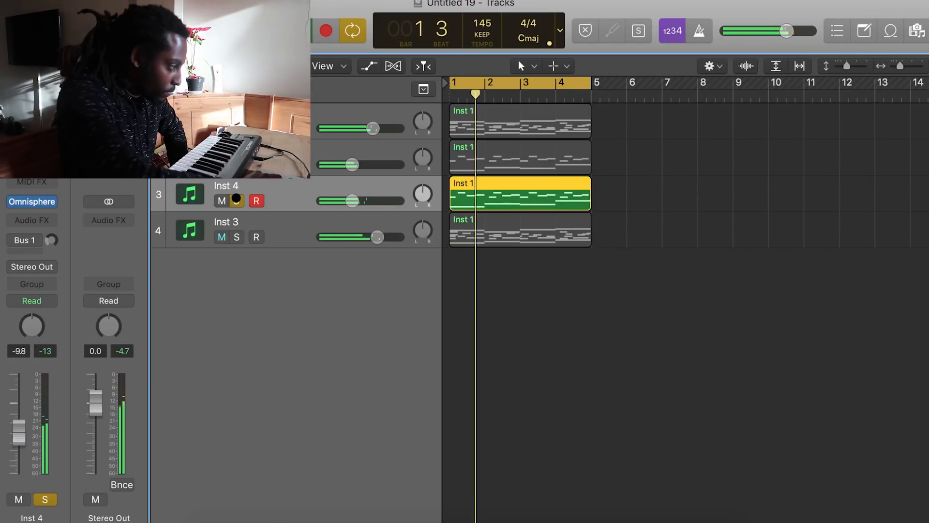
pyautogui.click(236, 165)
pyautogui.moveTo(382, 199); pyautogui.dragTo(388, 198)
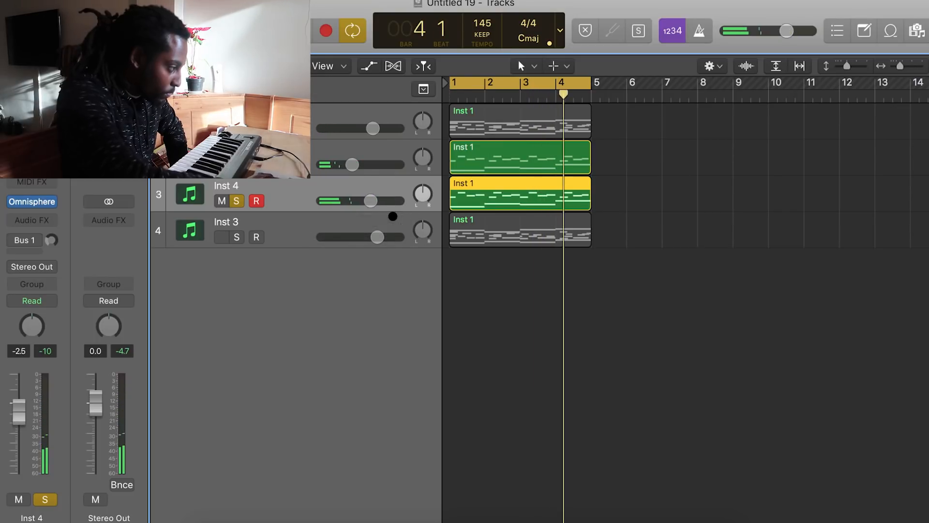
pyautogui.doubleClick(367, 199)
pyautogui.click(382, 186)
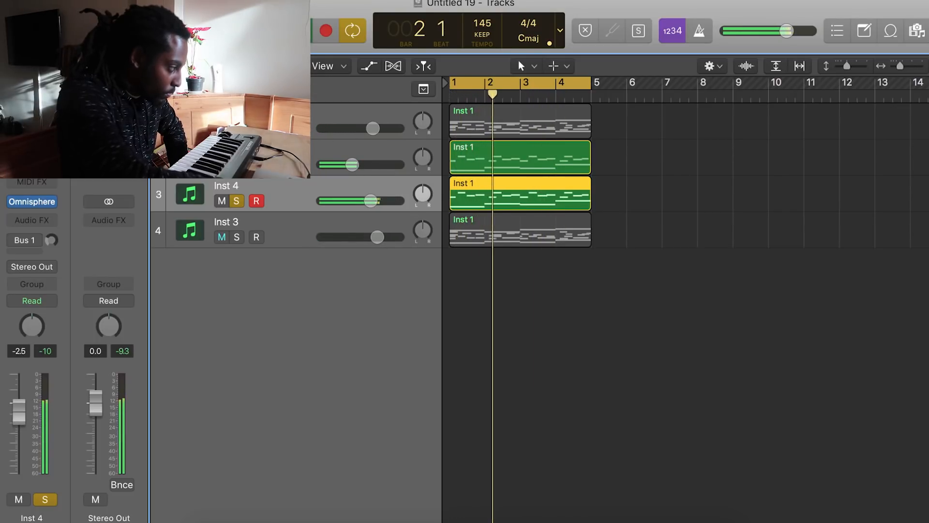
pyautogui.click(236, 128)
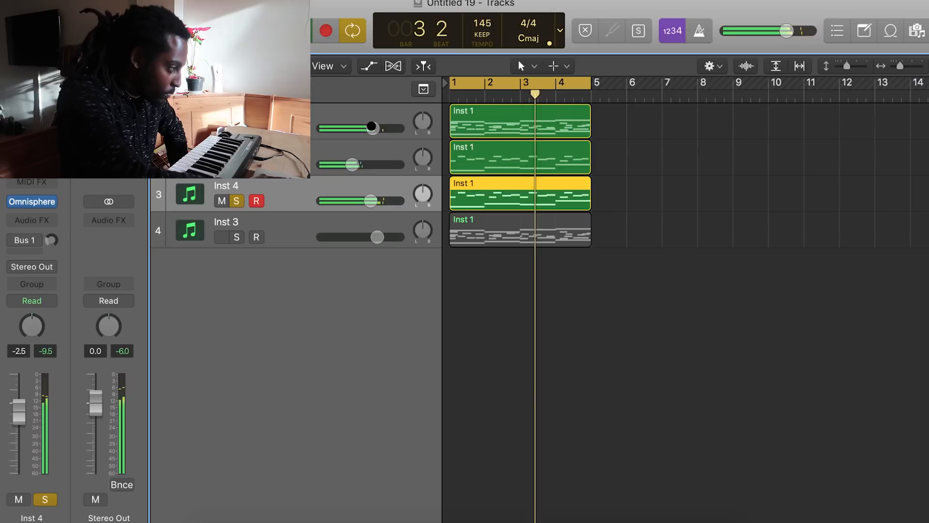
pyautogui.moveTo(369, 200); pyautogui.dragTo(369, 200)
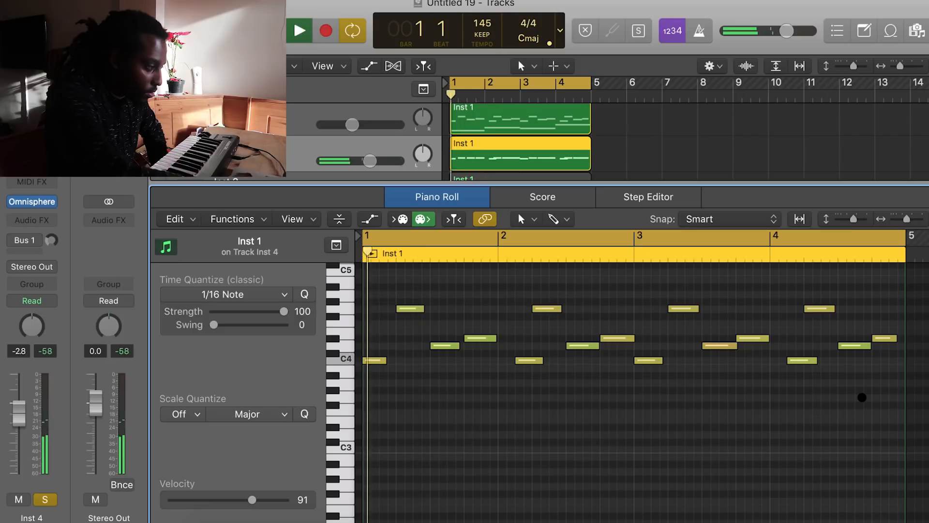
# Switch Inst 4's Omnisphere patch to In Memorium 1 from Bells and Vibes and close the plug-in
pyautogui.scroll(3, 694, 346)
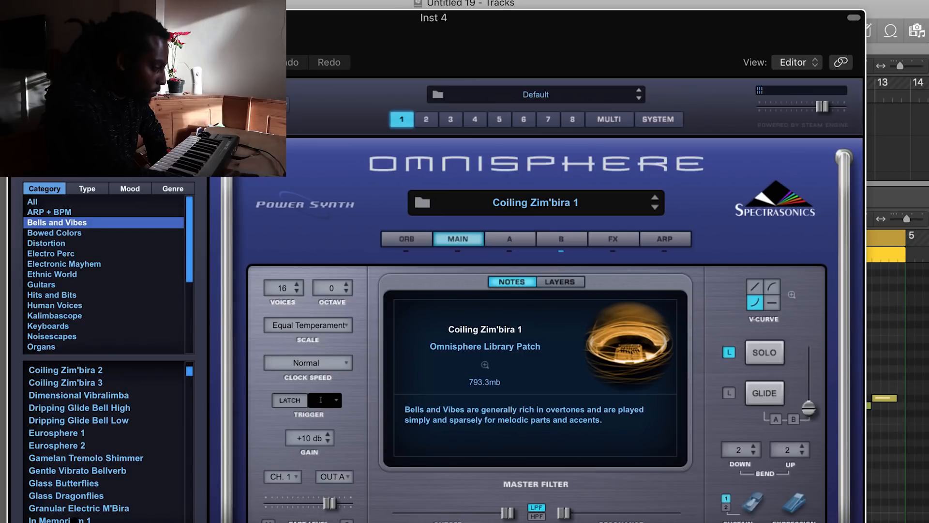
pyautogui.scroll(-3, 73, 483)
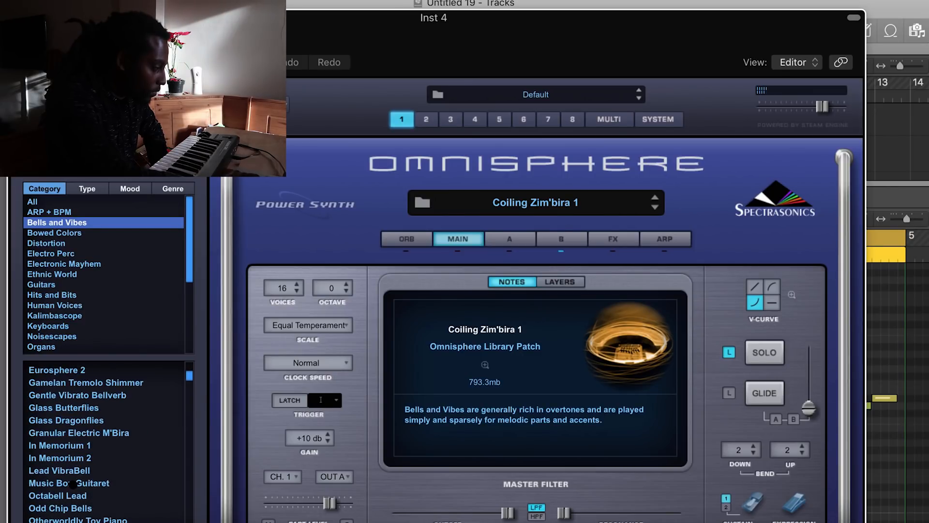
pyautogui.click(73, 447)
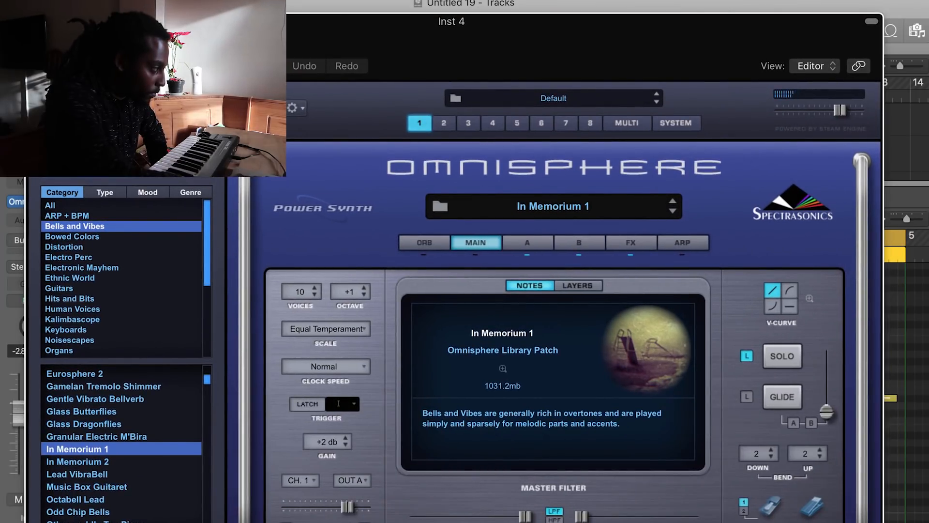
pyautogui.click(35, 21)
# Select all notes in Inst 4's region and transpose them down one octave, then play it back
pyautogui.press('space')
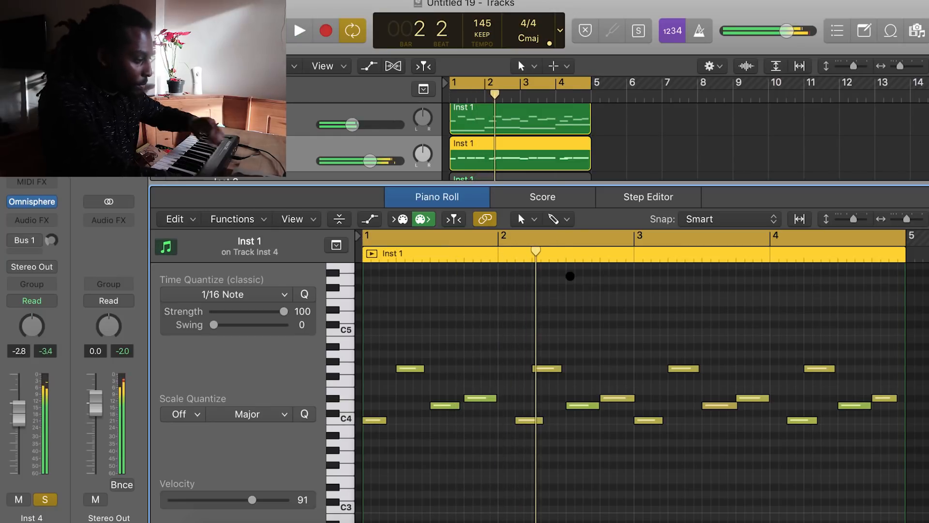
pyautogui.press('super+a')
pyautogui.hotkey('alt', 'shift', 'Down')
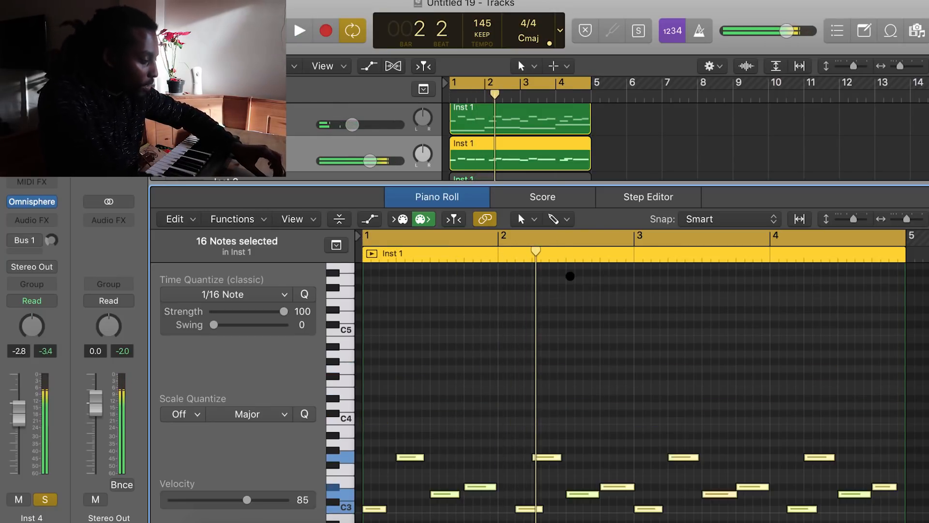
pyautogui.hotkey('shift', 'space')
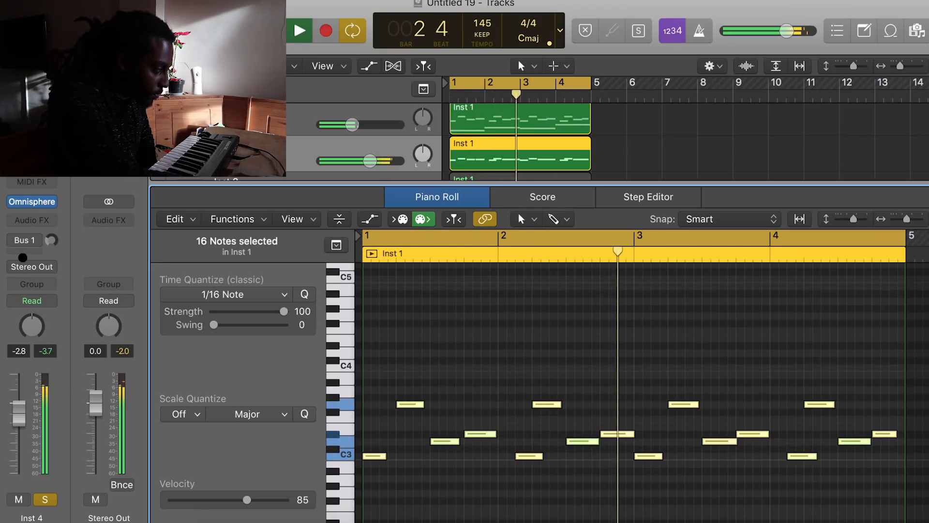
pyautogui.press('space')
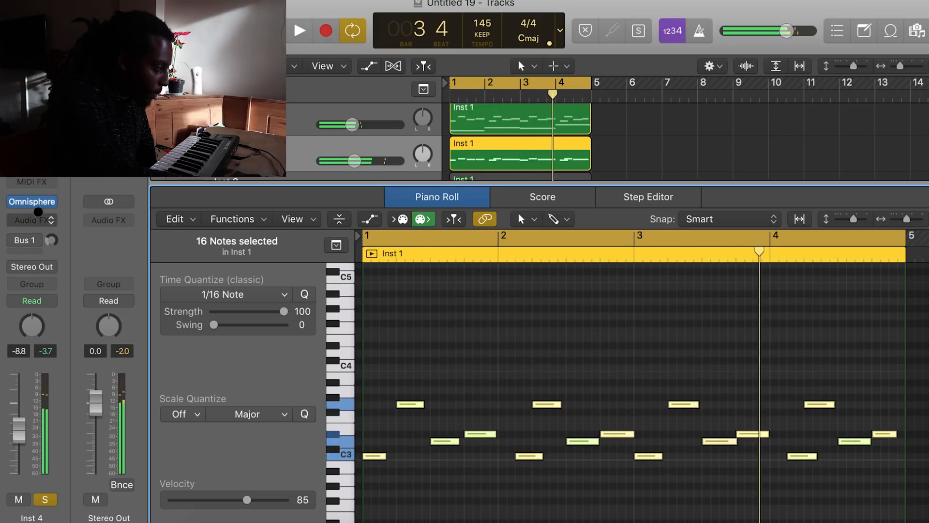
# Insert a stereo MRhythmizer as an audio effect on Inst 4 and preview it
pyautogui.click(31, 220)
pyautogui.moveTo(72, 256)
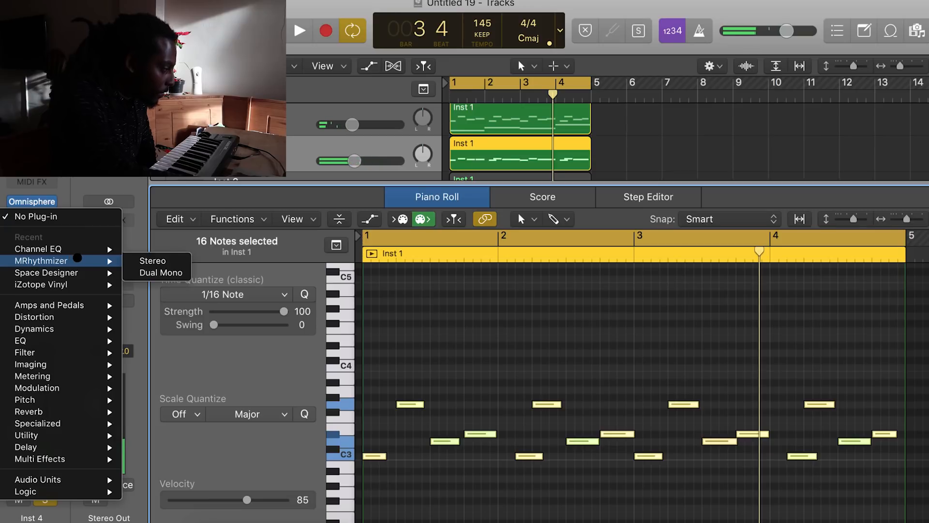
pyautogui.click(152, 261)
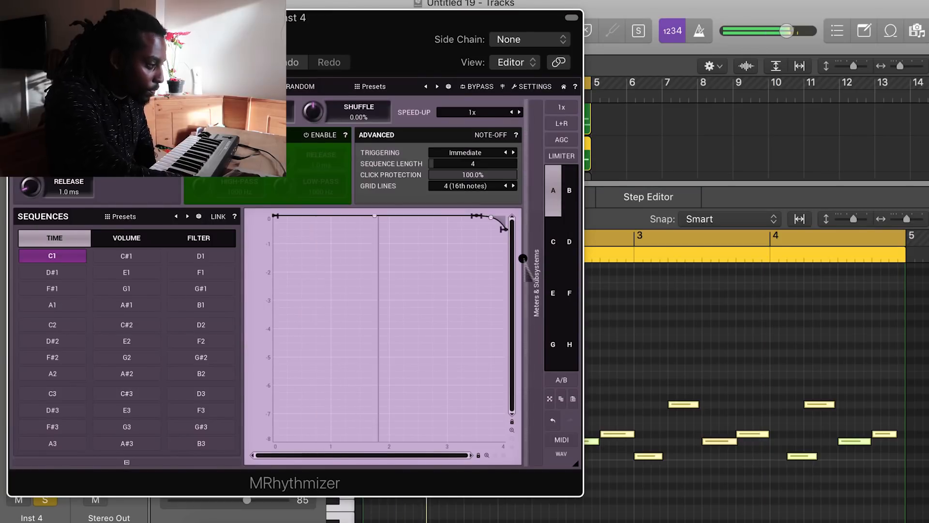
pyautogui.press('space')
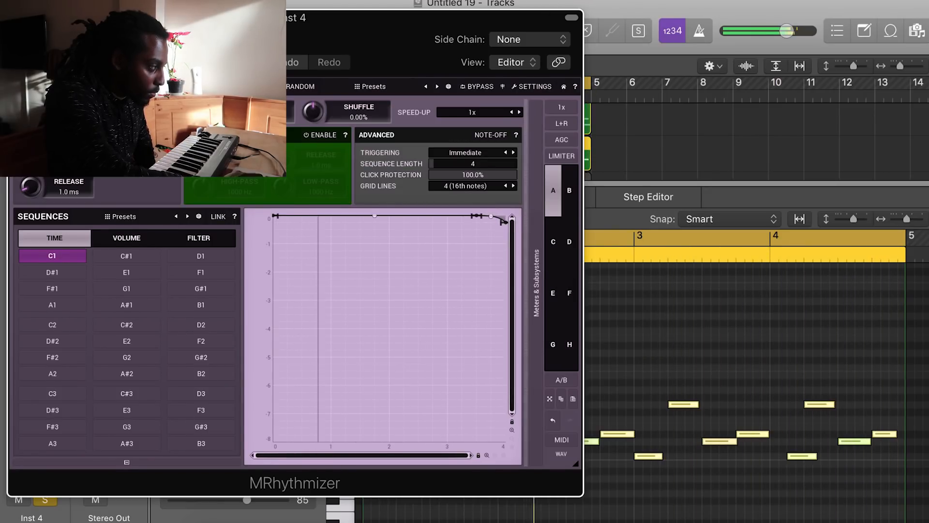
pyautogui.click(18, 17)
pyautogui.press('space')
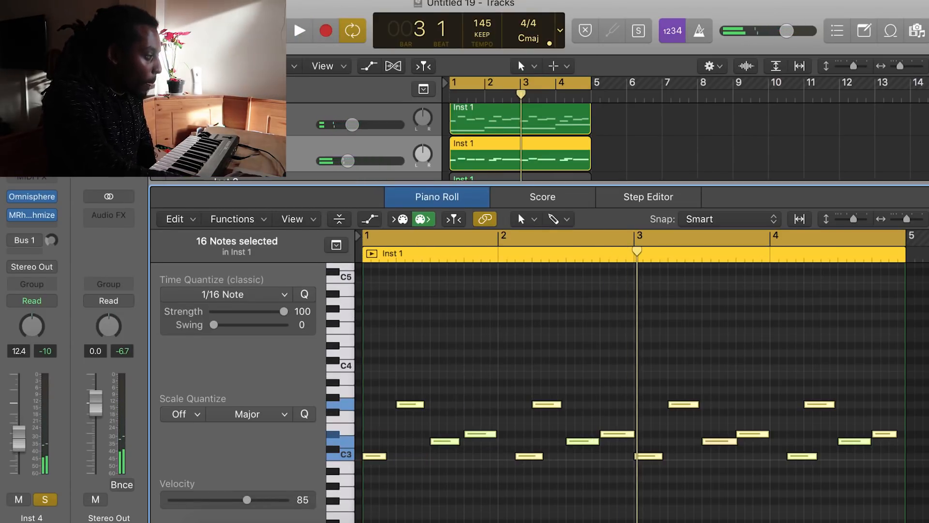
# Close the editor, play all tracks together and lower Inst 3's volume
pyautogui.press('p')
pyautogui.click(237, 236)
pyautogui.press('space')
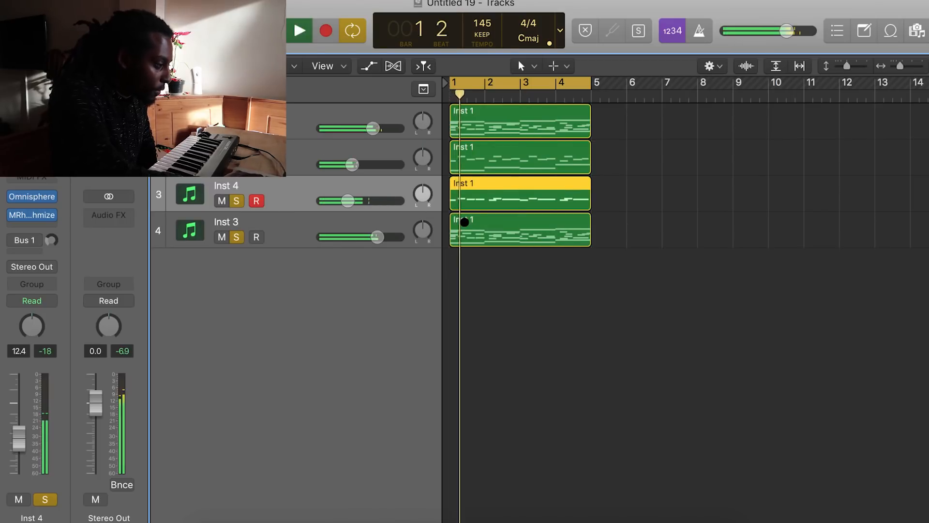
pyautogui.click(472, 239)
pyautogui.click(476, 265)
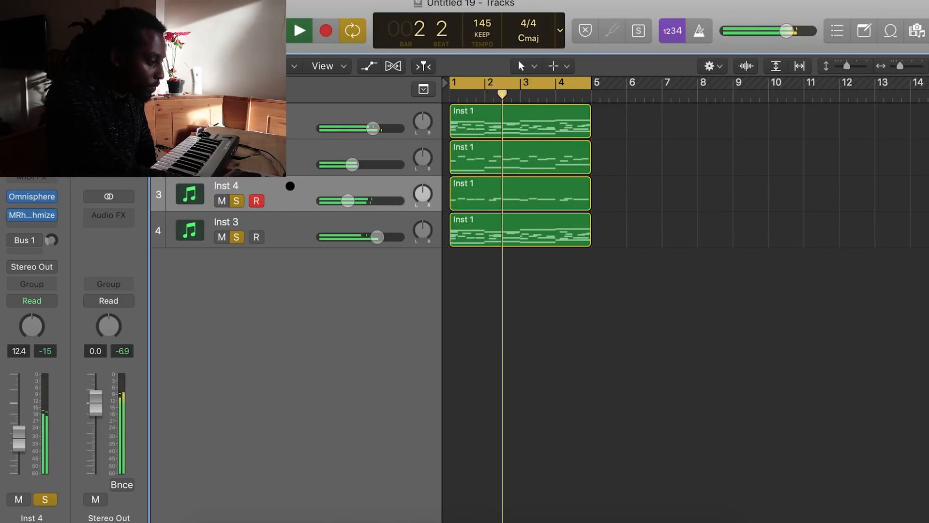
pyautogui.moveTo(374, 239); pyautogui.dragTo(307, 240)
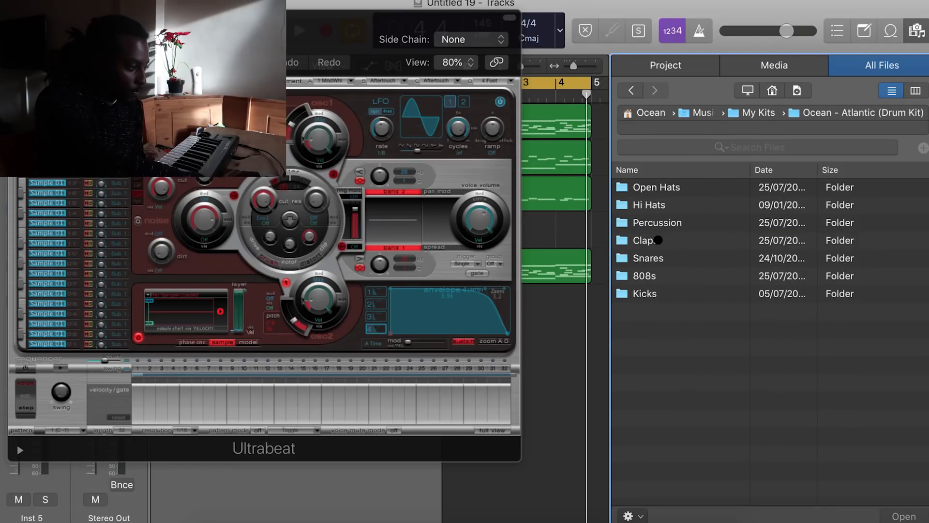
# Audition clap samples in the Ocean - Atlantic Claps folder for Ultrabeat on Inst 5, choosing Ocean - Loggerhead Clap
pyautogui.doubleClick(658, 240)
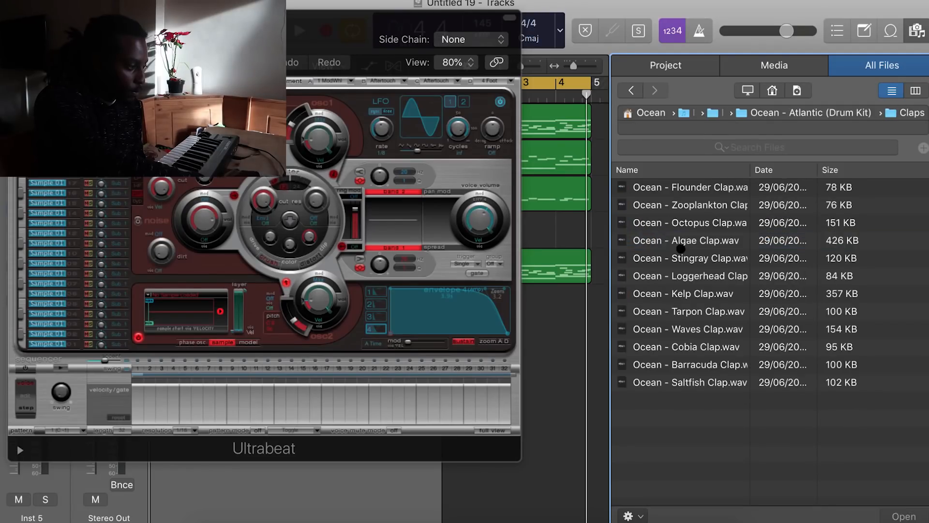
pyautogui.click(708, 241)
pyautogui.click(704, 274)
pyautogui.click(717, 258)
pyautogui.click(714, 241)
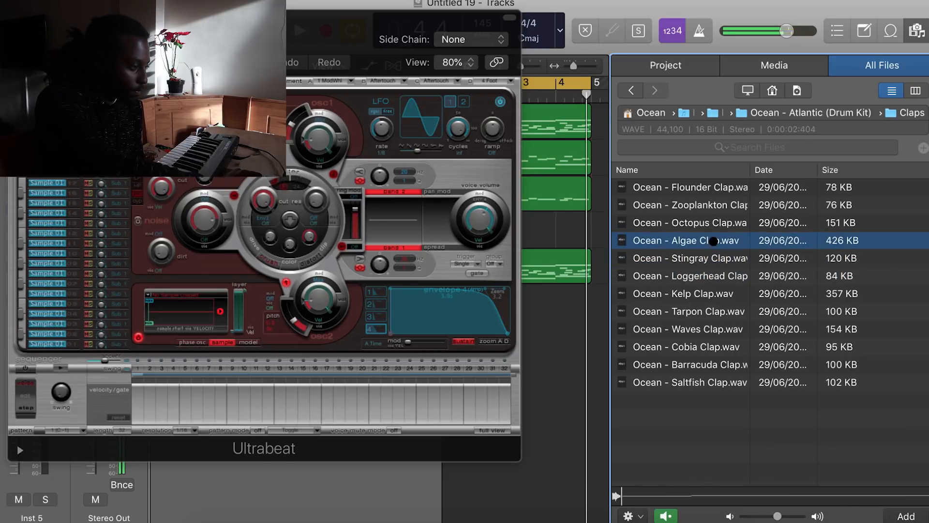
pyautogui.click(736, 258)
pyautogui.click(734, 275)
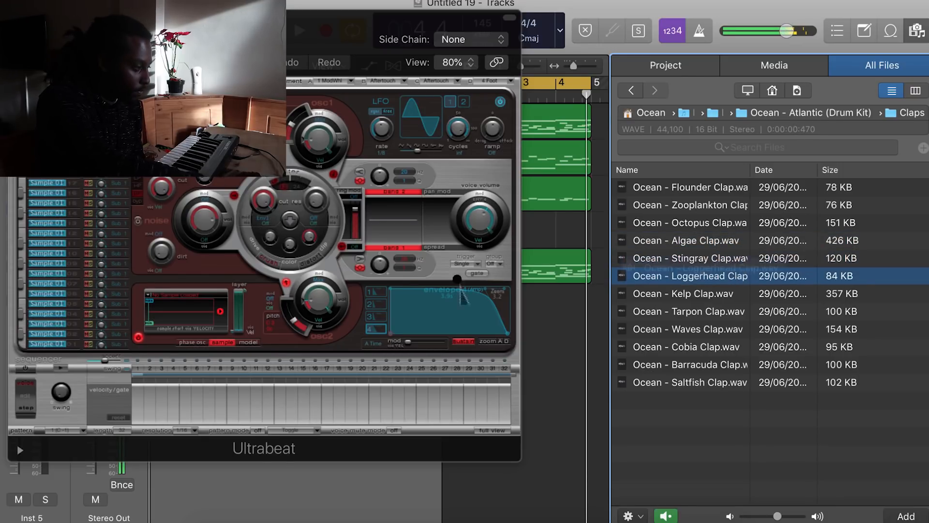
# Preview the clap pattern, drag the Ultrabeat pattern onto Inst 5 as a region, and close the plug-in window
pyautogui.moveTo(184, 17); pyautogui.dragTo(257, 33)
pyautogui.press('space')
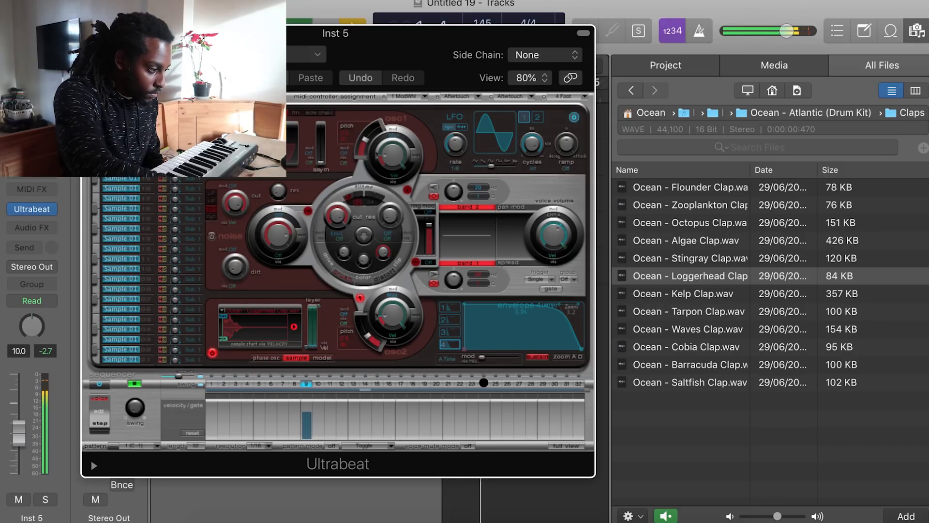
pyautogui.press('space')
pyautogui.moveTo(359, 55); pyautogui.dragTo(826, 25)
pyautogui.moveTo(577, 415); pyautogui.dragTo(537, 233)
pyautogui.press('super+w')
# Create a duplicate track Inst 6 and load Ocean - Elkhorn Kick from the Kicks folder into its Ultrabeat
pyautogui.press('super+d')
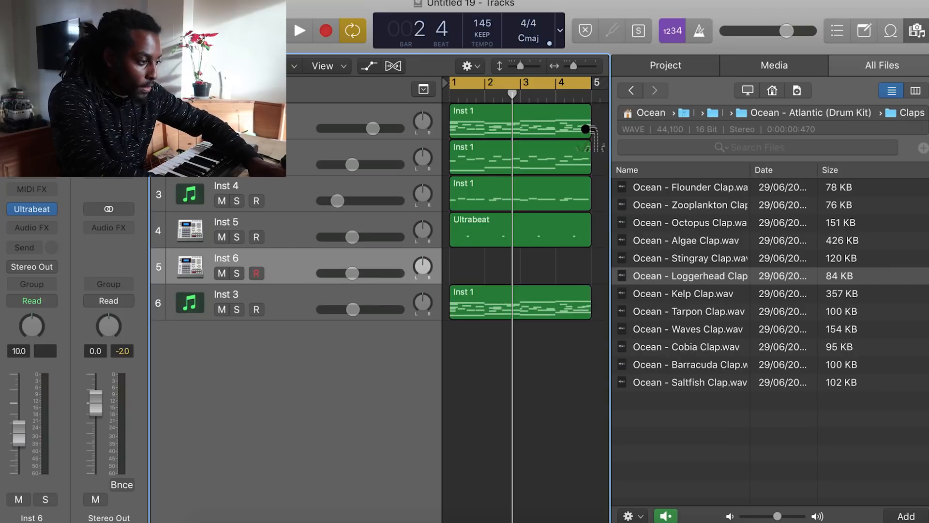
pyautogui.press('v')
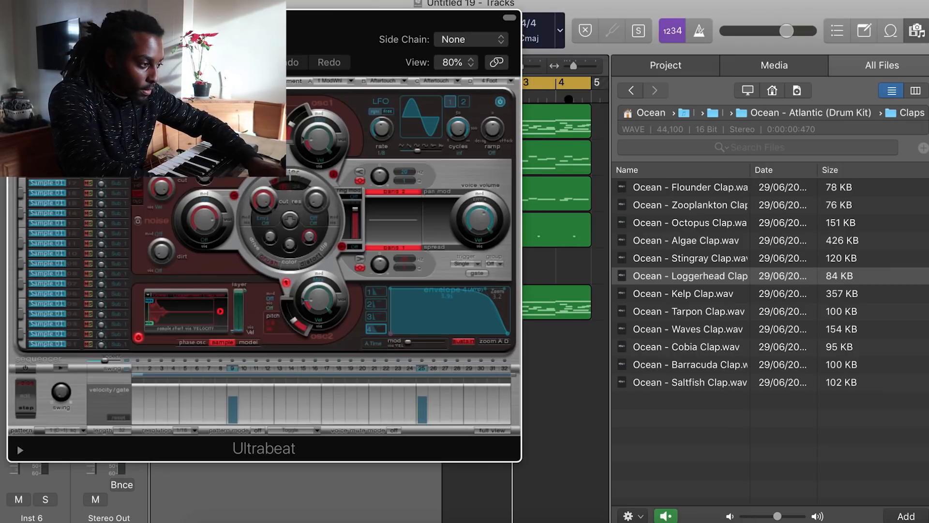
pyautogui.click(629, 91)
pyautogui.doubleClick(645, 292)
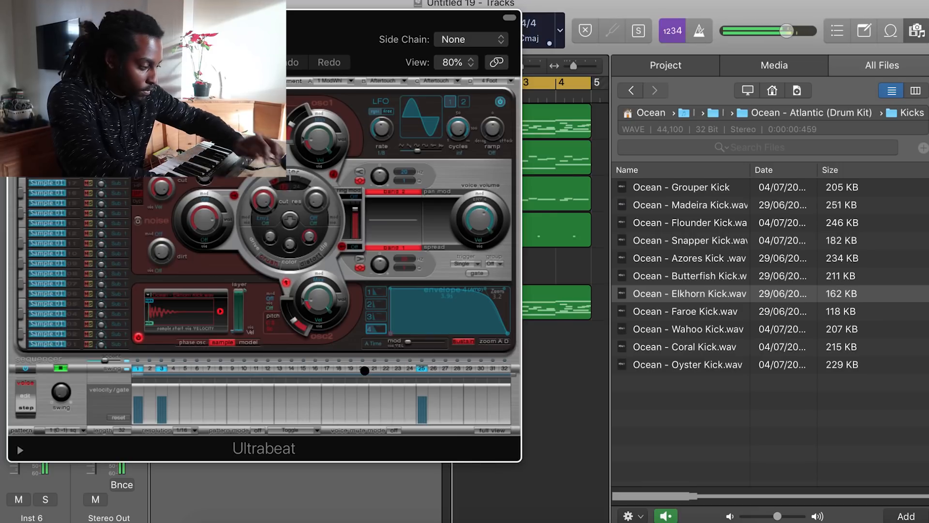
# Add another kick step in Ultrabeat's step sequencer and preview the pattern
pyautogui.click(374, 368)
pyautogui.moveTo(402, 18); pyautogui.dragTo(492, 101)
pyautogui.moveTo(435, 102); pyautogui.dragTo(428, 4)
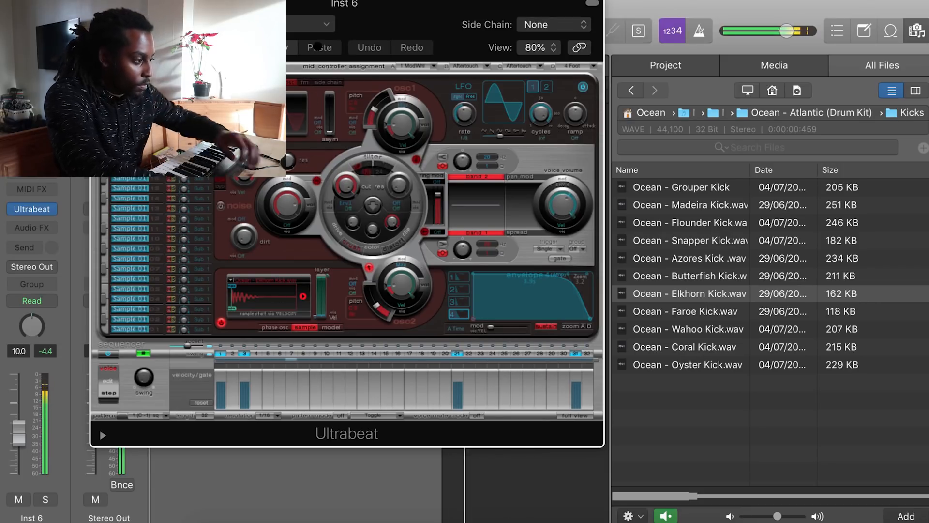
pyautogui.press('space')
# Place the kick pattern on Inst 6 as a one-bar region and play it back
pyautogui.moveTo(377, 3); pyautogui.dragTo(915, 3)
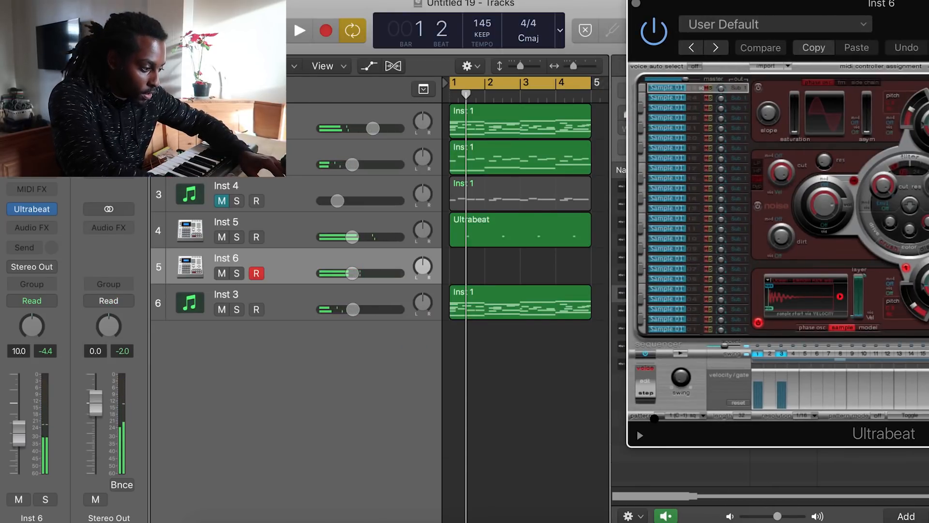
pyautogui.moveTo(476, 284); pyautogui.dragTo(458, 273)
pyautogui.press('space')
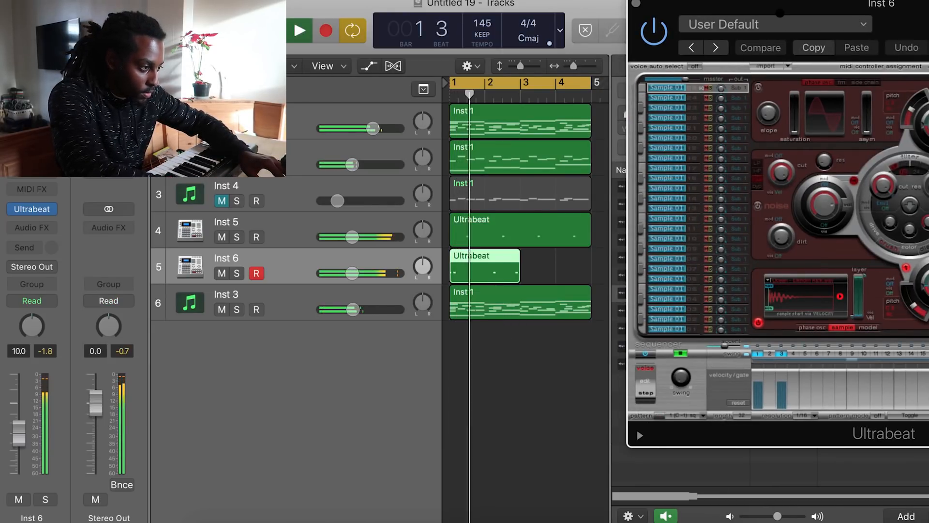
pyautogui.moveTo(780, 3); pyautogui.dragTo(519, 3)
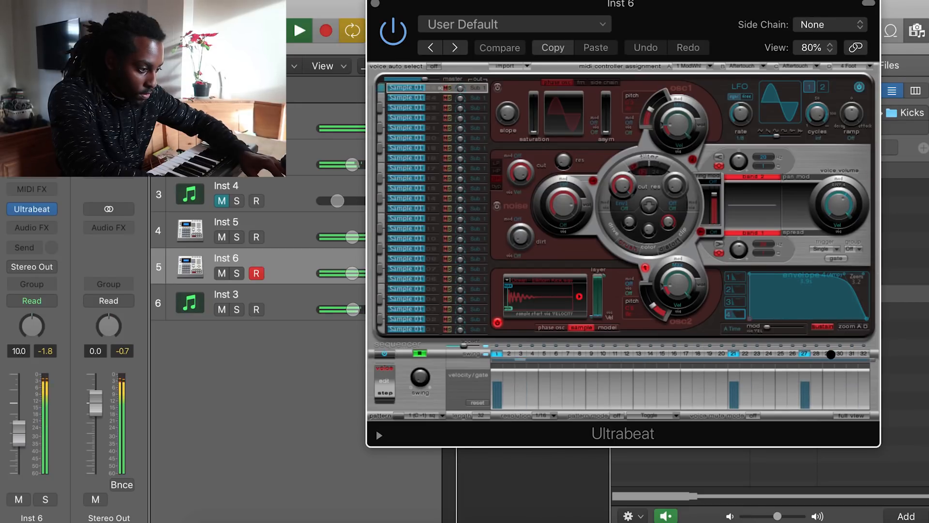
# Program a hi-hat pattern on every step in Inst 7's Ultrabeat and place it on the track as a region
pyautogui.moveTo(532, 4); pyautogui.dragTo(753, 4)
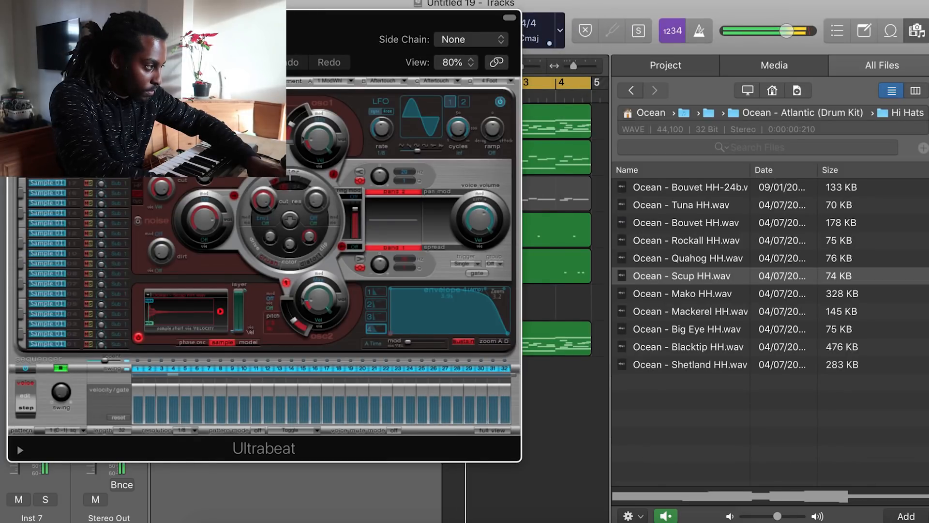
pyautogui.moveTo(130, 17); pyautogui.dragTo(261, 2)
pyautogui.moveTo(14, 438); pyautogui.dragTo(15, 456)
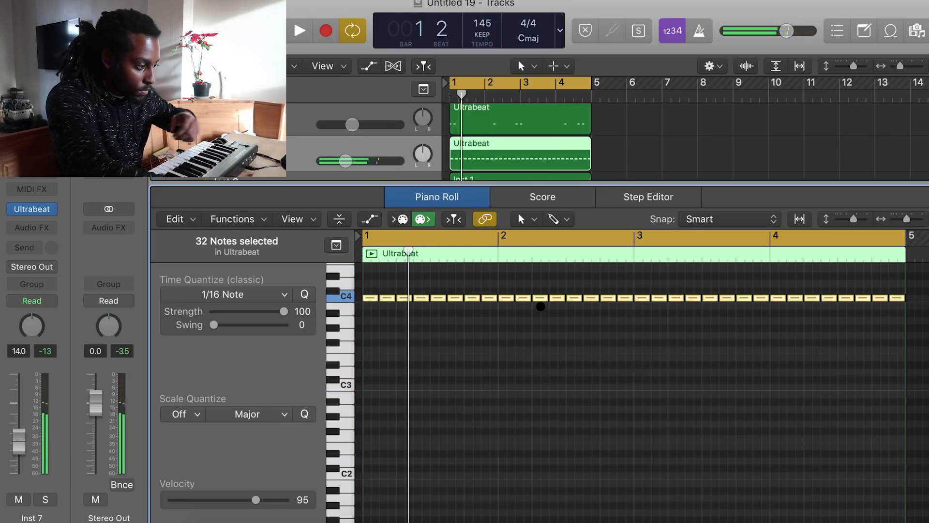
pyautogui.press('space')
pyautogui.click(616, 363)
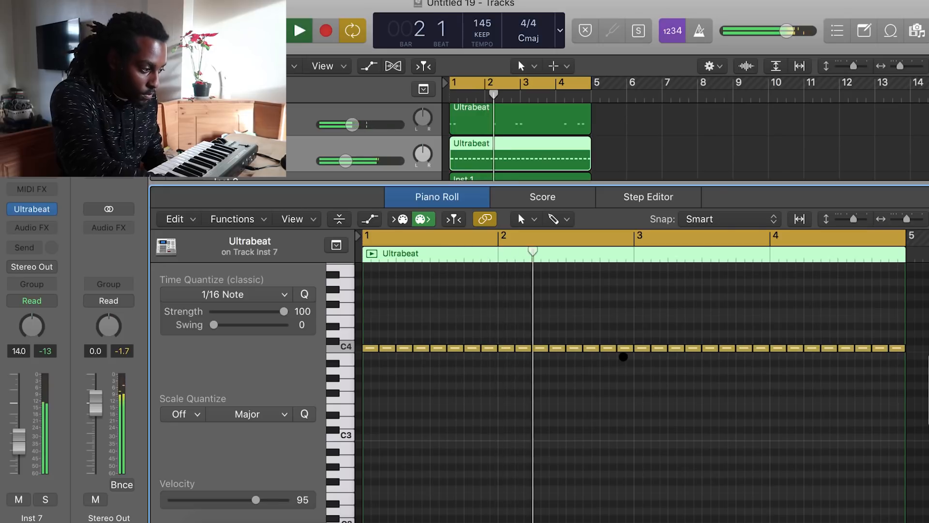
# Move two pairs of hi-hat notes down one pitch in the piano roll for variation, previewing the loop
pyautogui.press('space')
pyautogui.moveTo(606, 348); pyautogui.dragTo(606, 370)
pyautogui.press('space')
pyautogui.moveTo(889, 365)
pyautogui.mouseDown()
pyautogui.moveTo(869, 349)
pyautogui.moveTo(876, 368)
pyautogui.mouseUp()
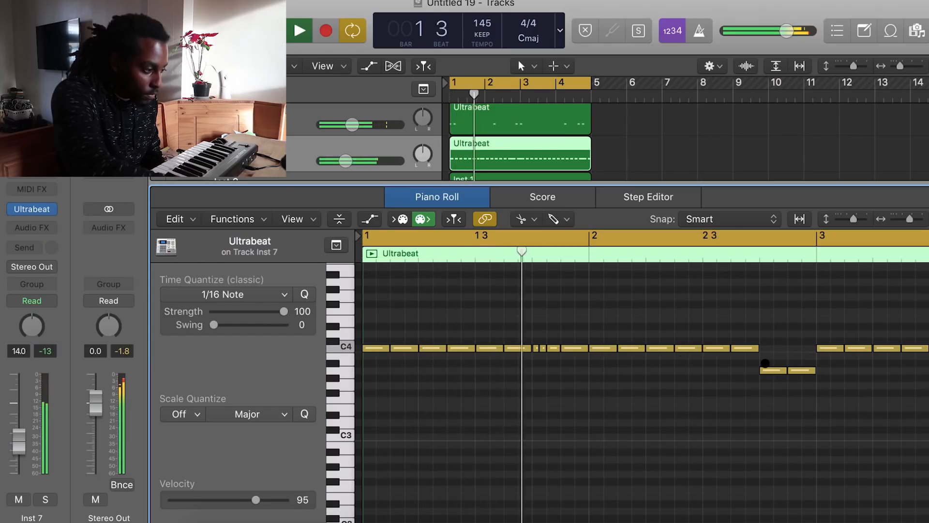
# Split hi-hat notes at the start of bar 3 and late in bar 3 into shorter rolled hits
pyautogui.hscroll(3, 765, 363)
pyautogui.hscroll(4, 815, 355)
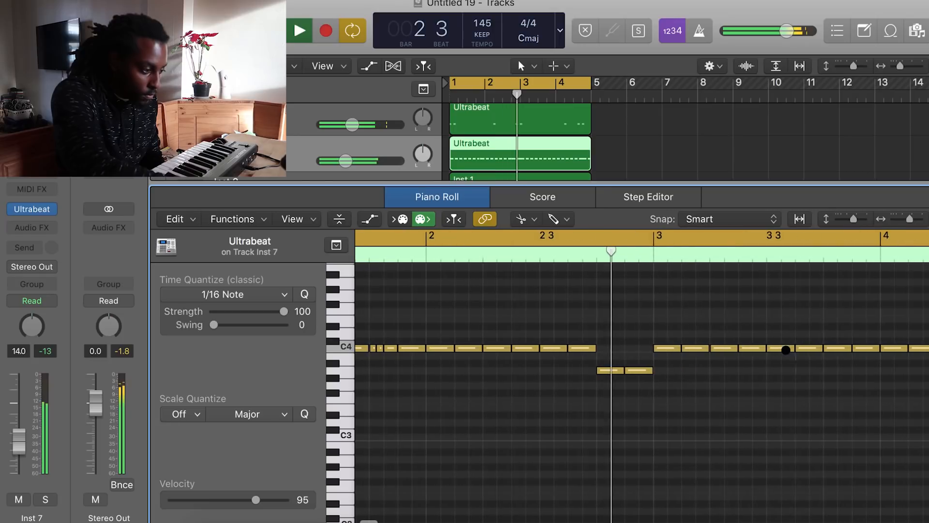
pyautogui.press('space')
pyautogui.click(667, 347)
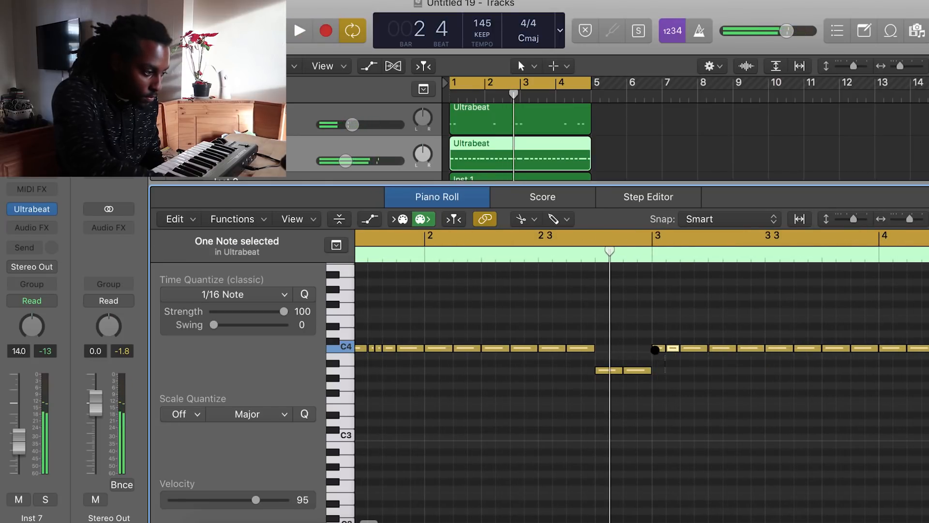
pyautogui.press('space')
pyautogui.hscroll(4, 769, 394)
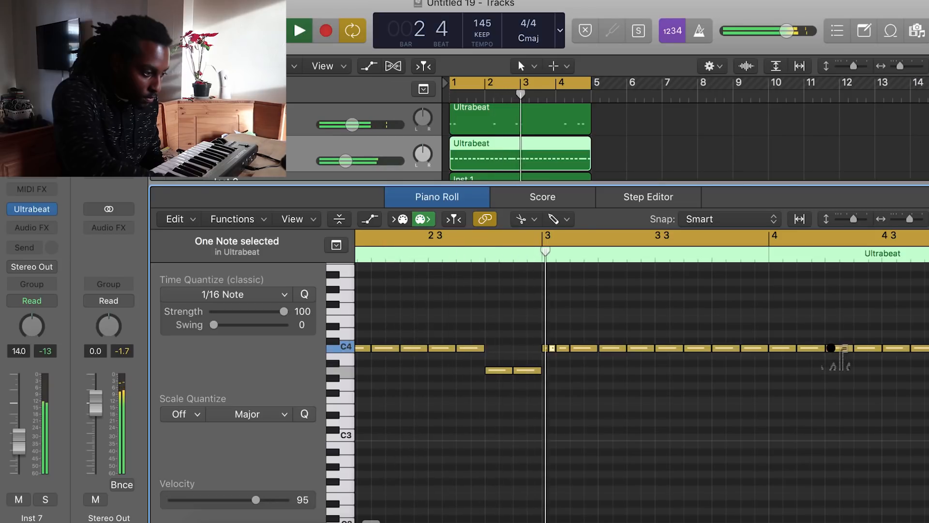
pyautogui.click(833, 347)
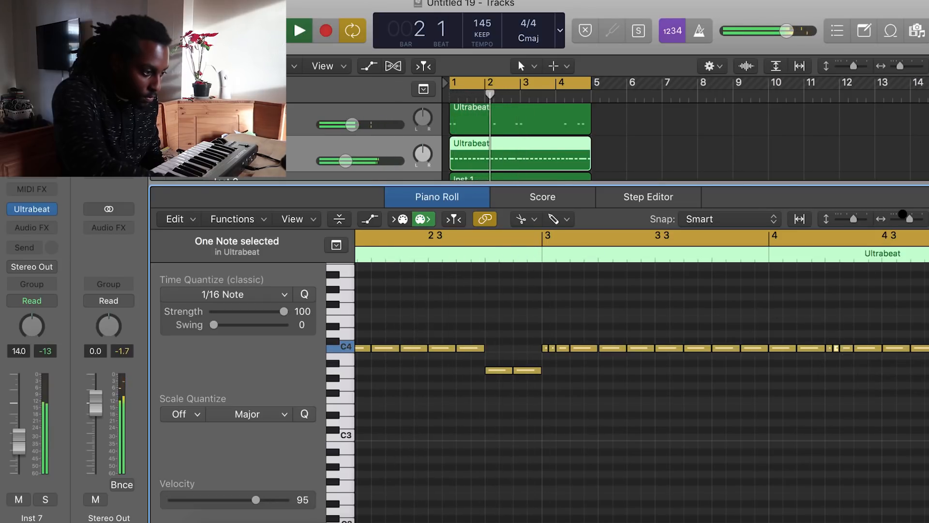
pyautogui.moveTo(906, 220); pyautogui.dragTo(903, 220)
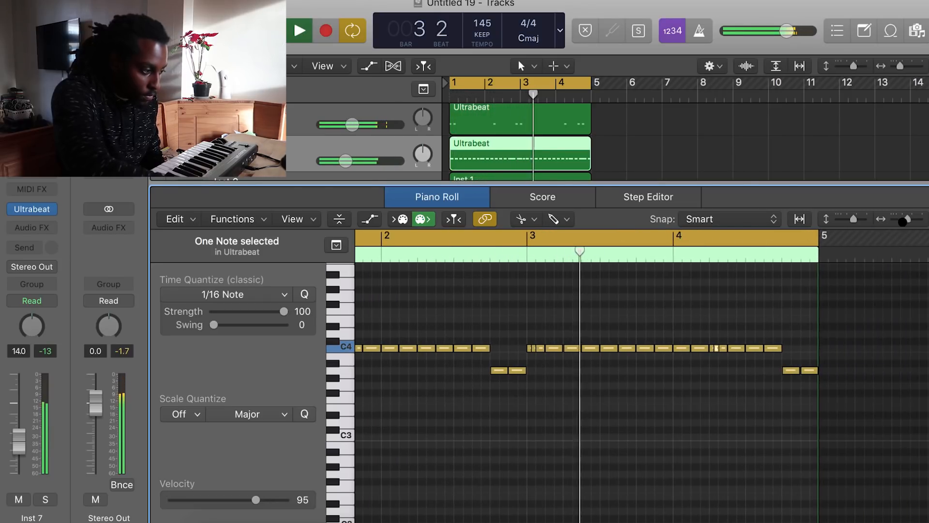
pyautogui.hscroll(-5, 827, 288)
pyautogui.hscroll(2, 830, 295)
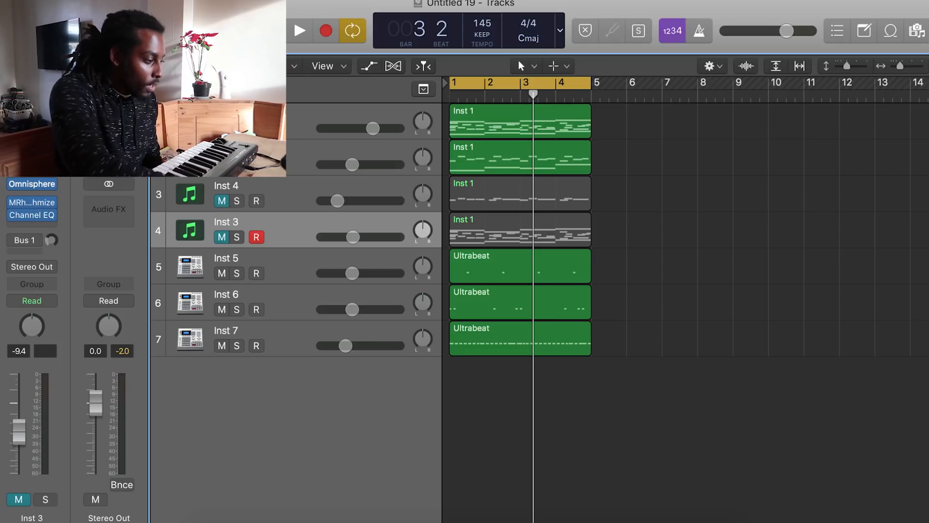
# Mute the second track and play back the arrangement
pyautogui.click(221, 164)
pyautogui.press('space')
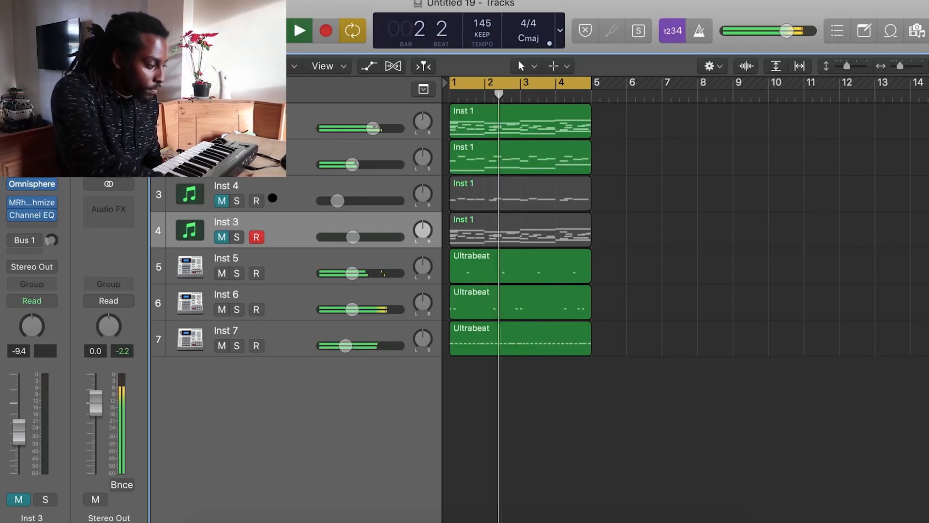
pyautogui.click(285, 343)
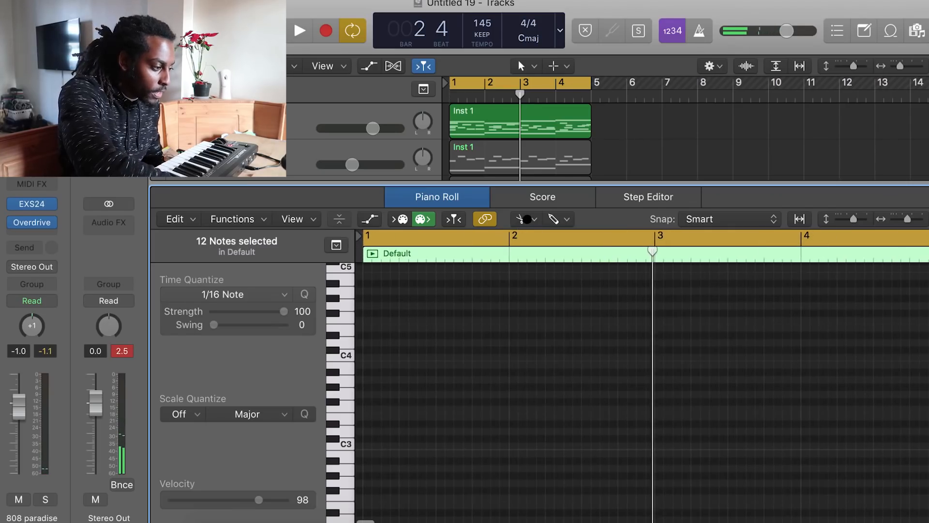
# Extend the 808 paradise bass region to three bars with its first note at C5, and preview it
pyautogui.click(521, 219)
pyautogui.click(548, 258)
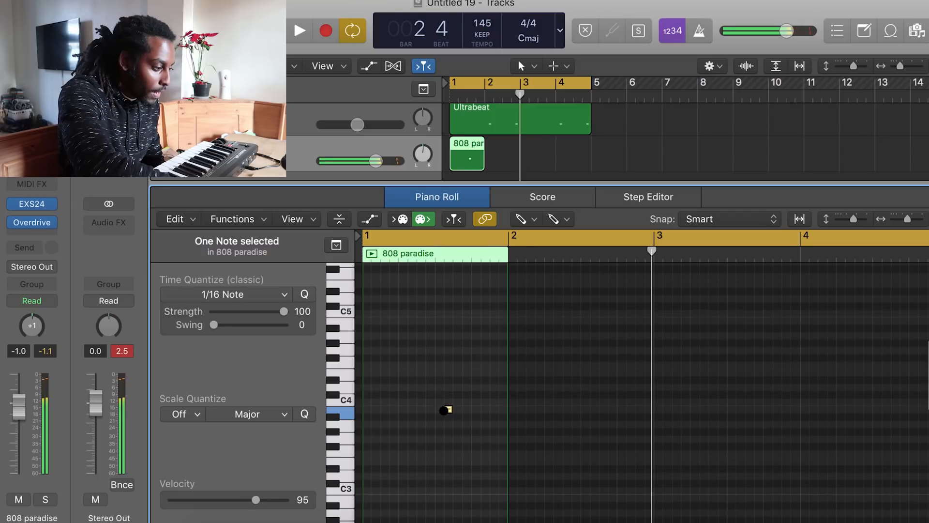
pyautogui.moveTo(448, 409); pyautogui.dragTo(800, 315)
pyautogui.scroll(2, 504, 308)
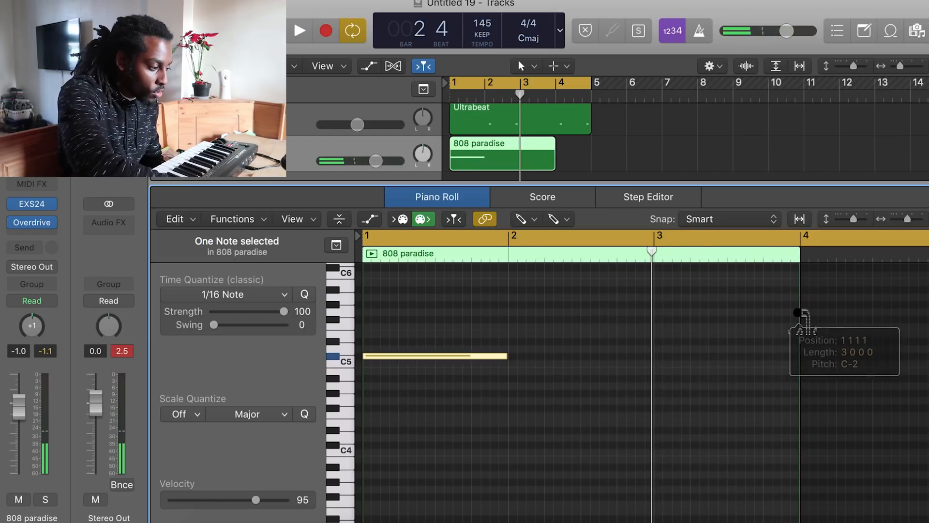
pyautogui.press('space')
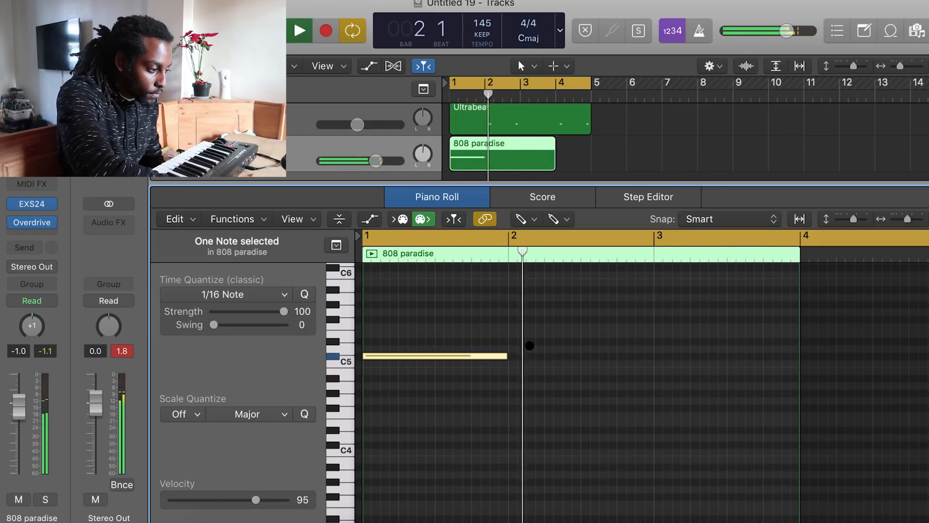
# Record and edit four 808 notes across the first bars, shifting and trimming their starts and ends
pyautogui.press('space')
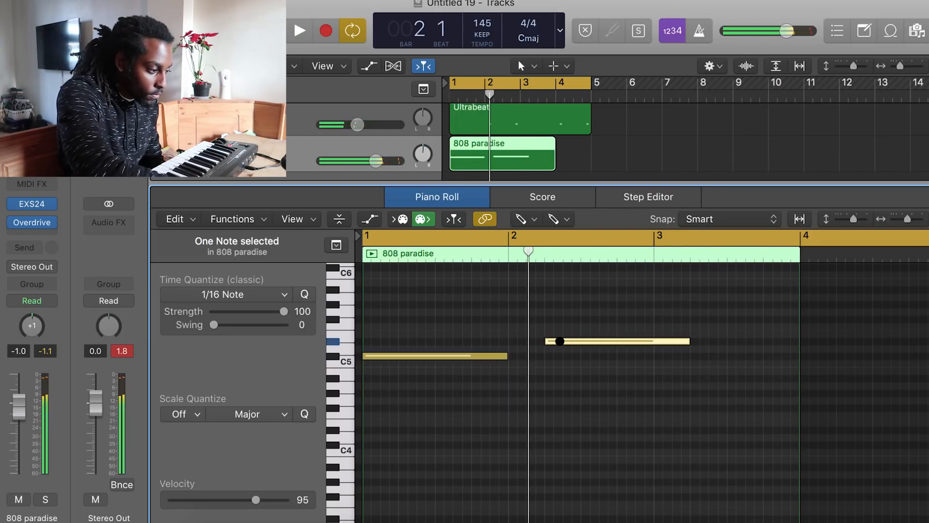
pyautogui.moveTo(560, 334)
pyautogui.mouseDown()
pyautogui.moveTo(548, 283)
pyautogui.moveTo(547, 305)
pyautogui.mouseUp()
pyautogui.scroll(3, 559, 332)
pyautogui.click(536, 319)
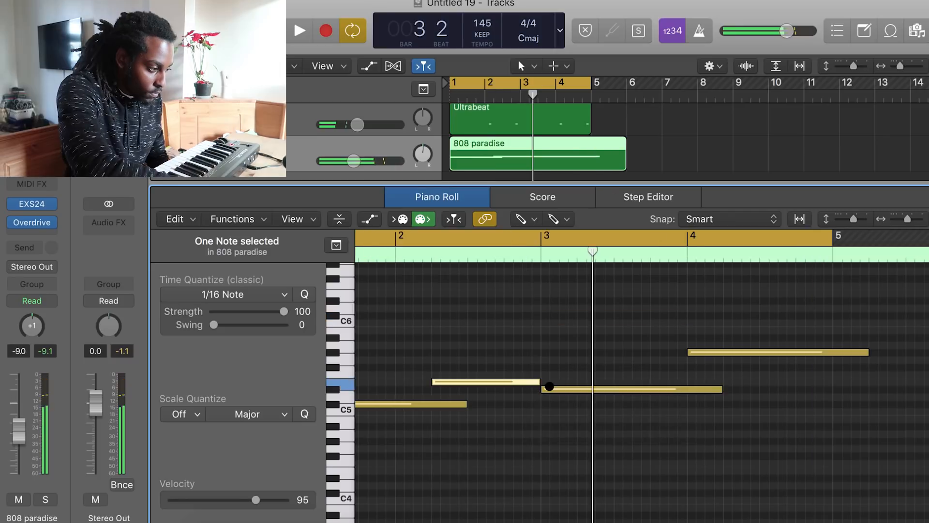
pyautogui.click(516, 249)
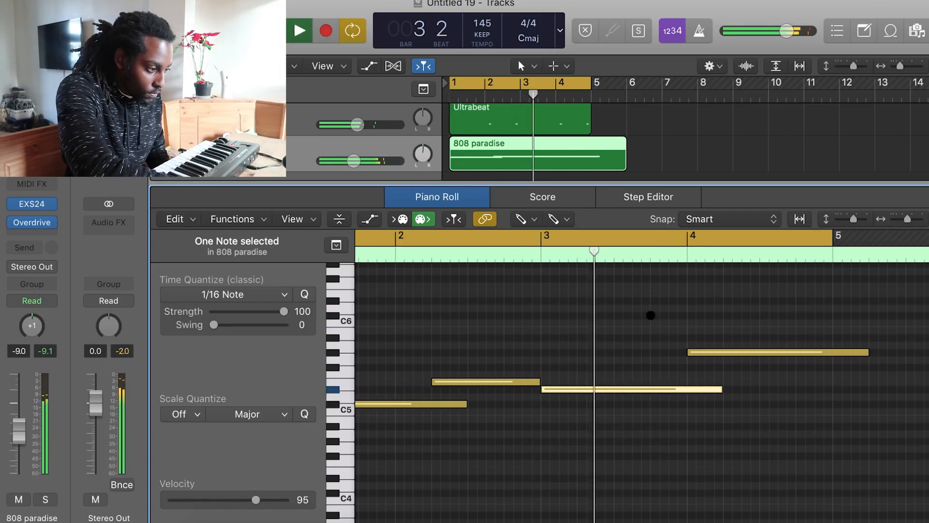
pyautogui.moveTo(697, 352); pyautogui.dragTo(725, 352)
pyautogui.press('space')
pyautogui.moveTo(719, 389); pyautogui.dragTo(708, 388)
pyautogui.moveTo(447, 404); pyautogui.dragTo(444, 404)
# Select all 808 notes and transpose them down one octave, previewing the result
pyautogui.press('super+a')
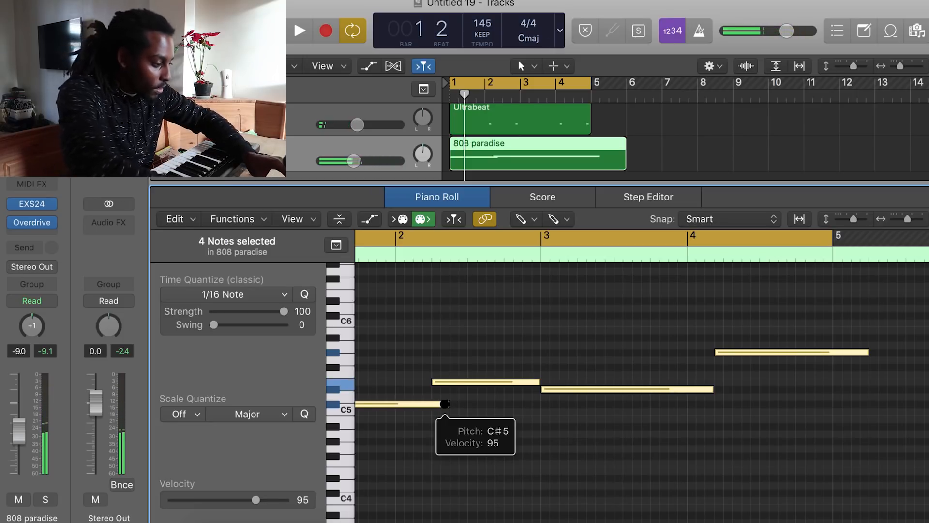
pyautogui.hscroll(-5, 444, 404)
pyautogui.hotkey('alt', 'shift', 'Down')
pyautogui.hotkey('alt', 'shift', 'Down')
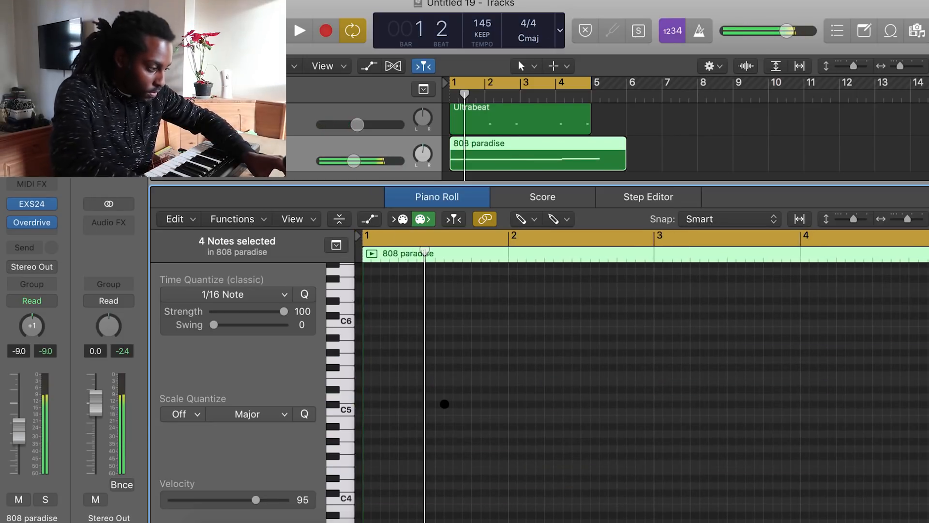
pyautogui.hotkey('alt', 'shift', 'Up')
pyautogui.press('space')
pyautogui.press('space')
pyautogui.press('space')
pyautogui.scroll(-1, 564, 396)
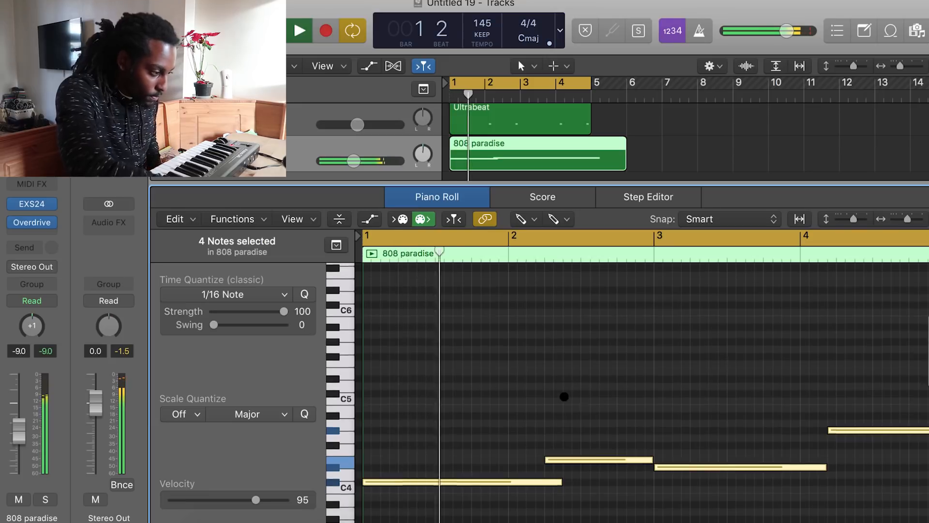
pyautogui.scroll(-3, 564, 396)
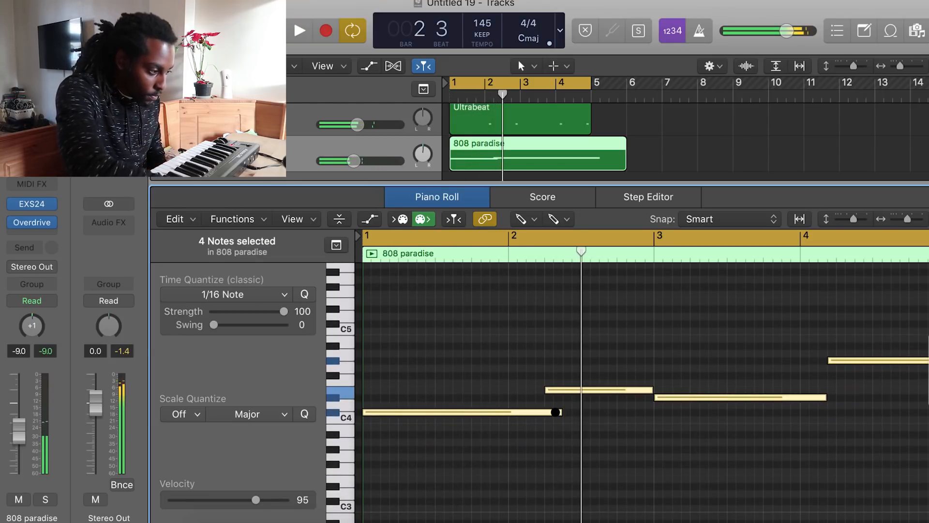
# Shorten the first 808 note and add a short high note near the end of bar 2
pyautogui.moveTo(561, 412); pyautogui.dragTo(557, 414)
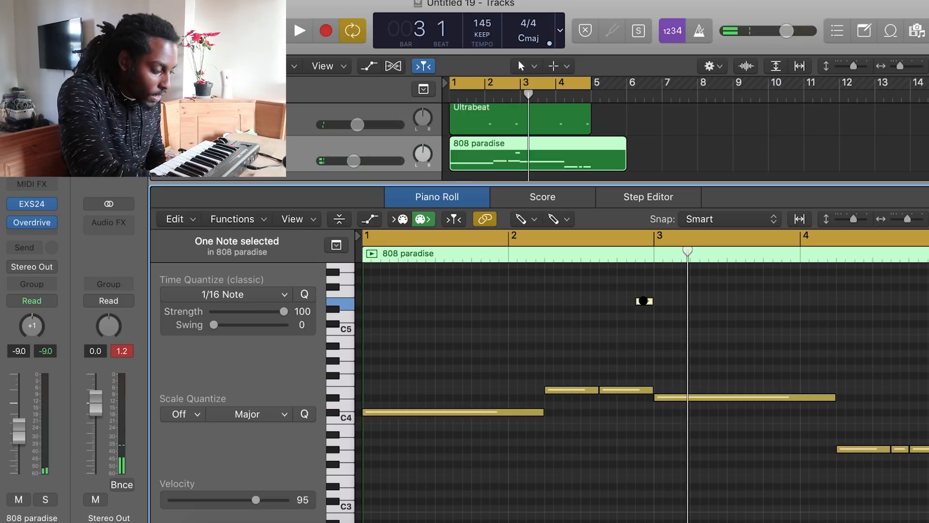
pyautogui.moveTo(643, 301)
pyautogui.mouseDown()
pyautogui.moveTo(643, 336)
pyautogui.moveTo(643, 301)
pyautogui.mouseUp()
pyautogui.press('space')
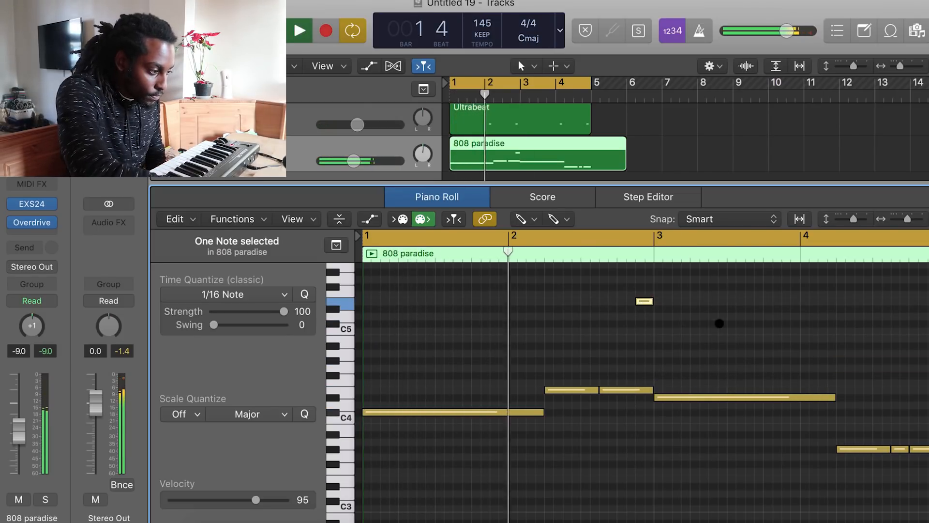
# Add a short 808 note at the very end of bar 4 and play the bass back
pyautogui.hscroll(1, 718, 326)
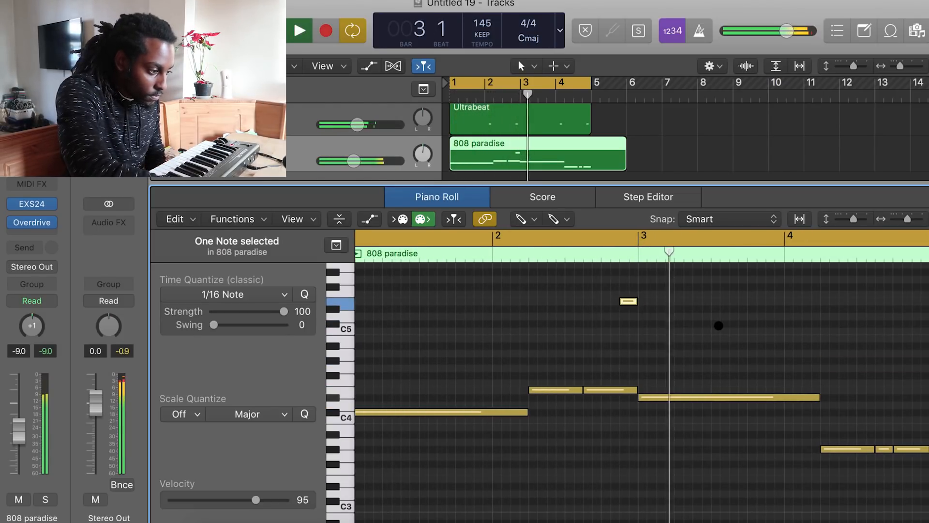
pyautogui.hscroll(1, 718, 326)
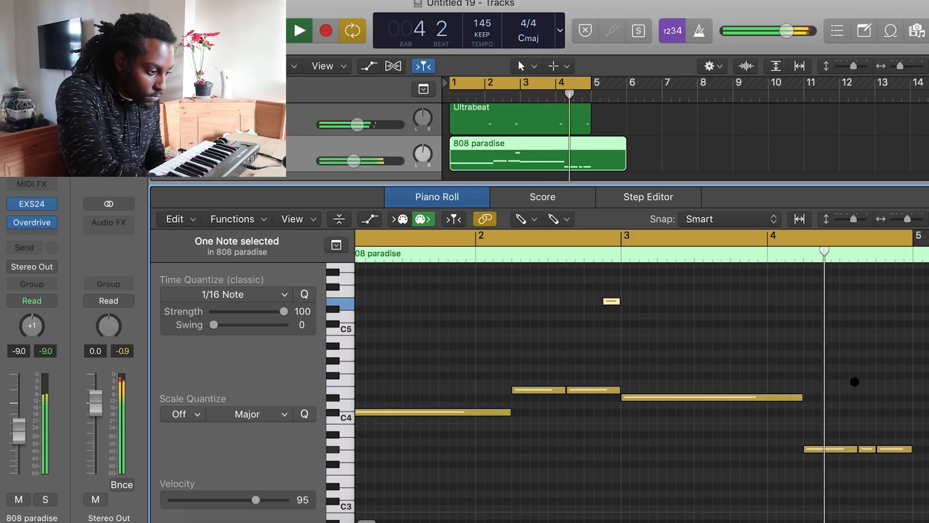
pyautogui.click(900, 360)
pyautogui.moveTo(902, 360); pyautogui.dragTo(903, 363)
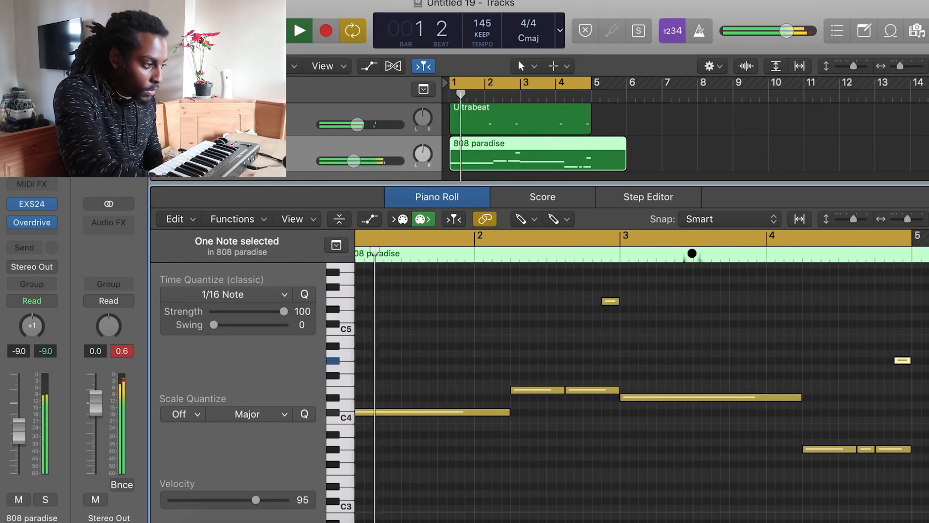
pyautogui.press('space')
# Trim the 808 paradise region to four bars and close the piano roll
pyautogui.moveTo(624, 161); pyautogui.dragTo(592, 158)
pyautogui.press('p')
# Select regions and set the cycle range over bars 5 to 9 for playback
pyautogui.moveTo(586, 484); pyautogui.dragTo(634, 120)
pyautogui.moveTo(497, 83); pyautogui.dragTo(572, 83)
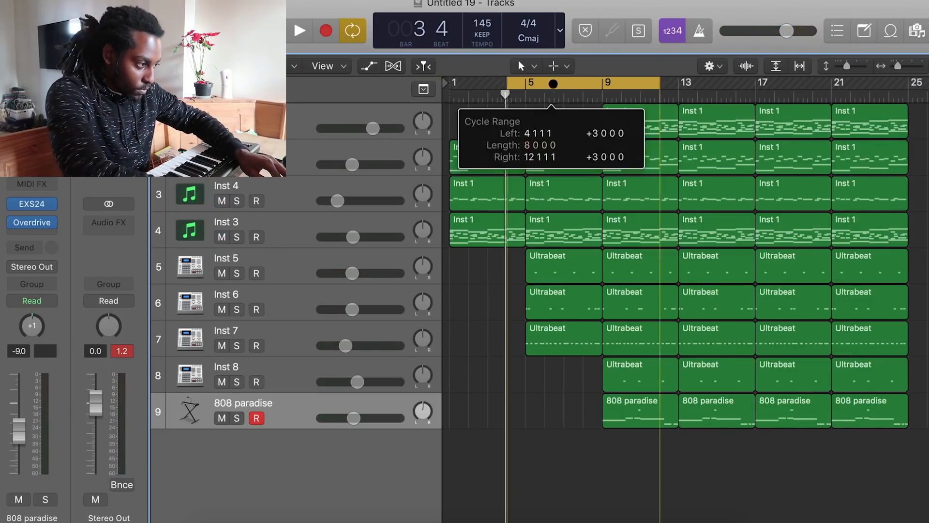
pyautogui.press('space')
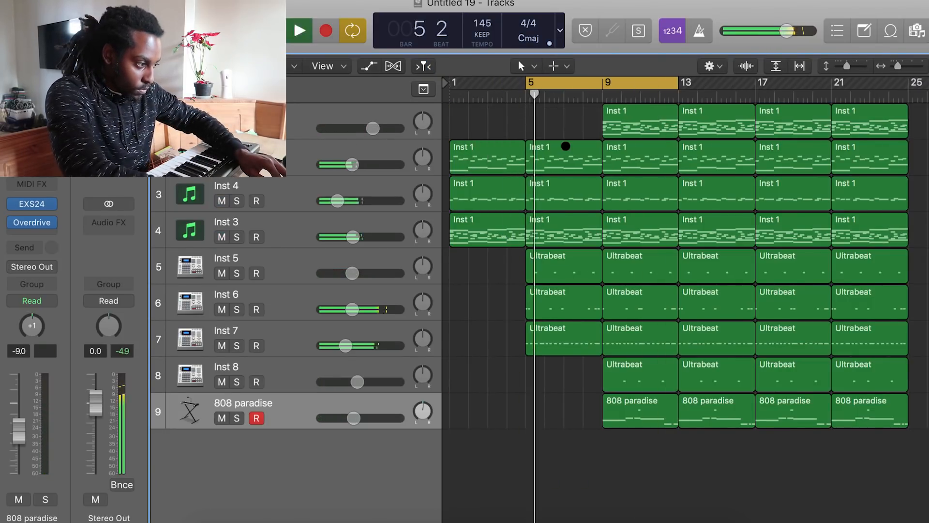
# Remove Inst 6's region at bar 5 and lower Inst 5's volume to -13.0 dB
pyautogui.click(566, 297)
pyautogui.moveTo(343, 273); pyautogui.dragTo(338, 272)
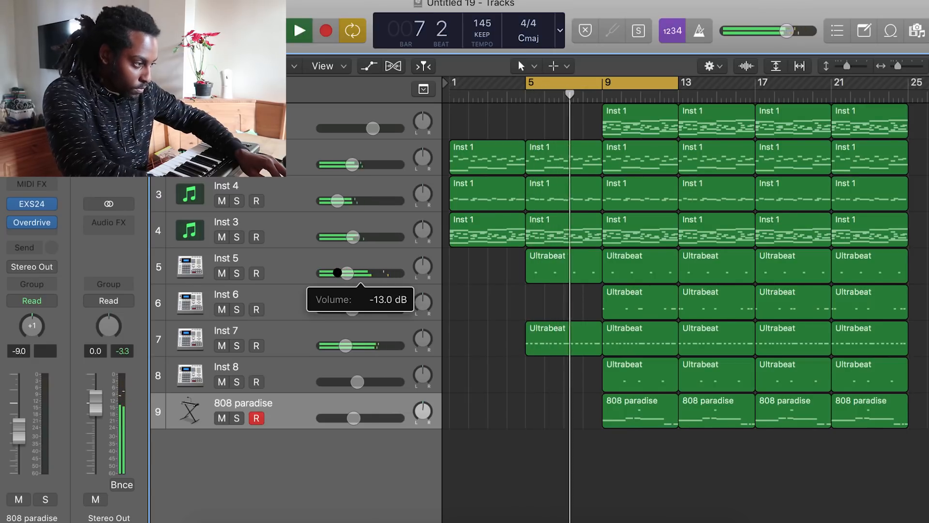
# Loop bars 9 to 13 and remove Inst 4's regions at bars 9 and 13
pyautogui.moveTo(597, 286); pyautogui.dragTo(591, 162)
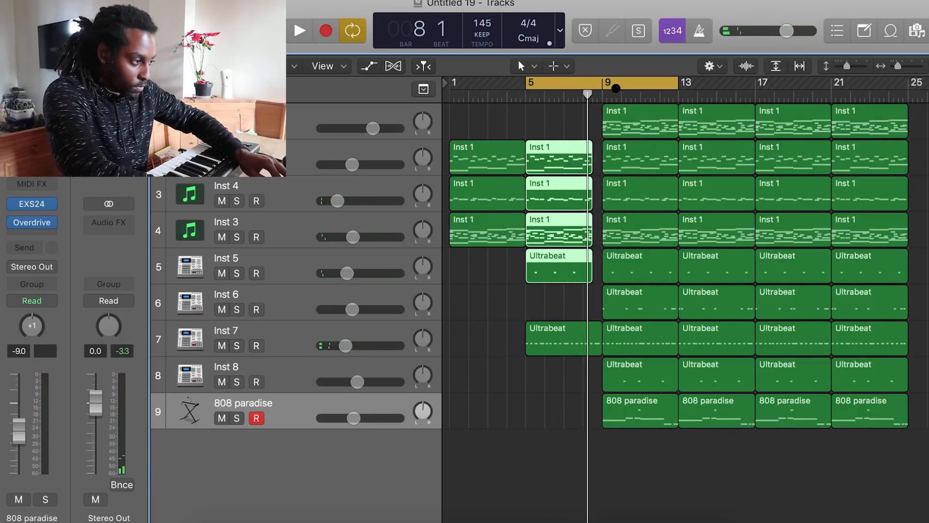
pyautogui.moveTo(616, 88); pyautogui.dragTo(693, 88)
pyautogui.click(643, 200)
pyautogui.click(702, 196)
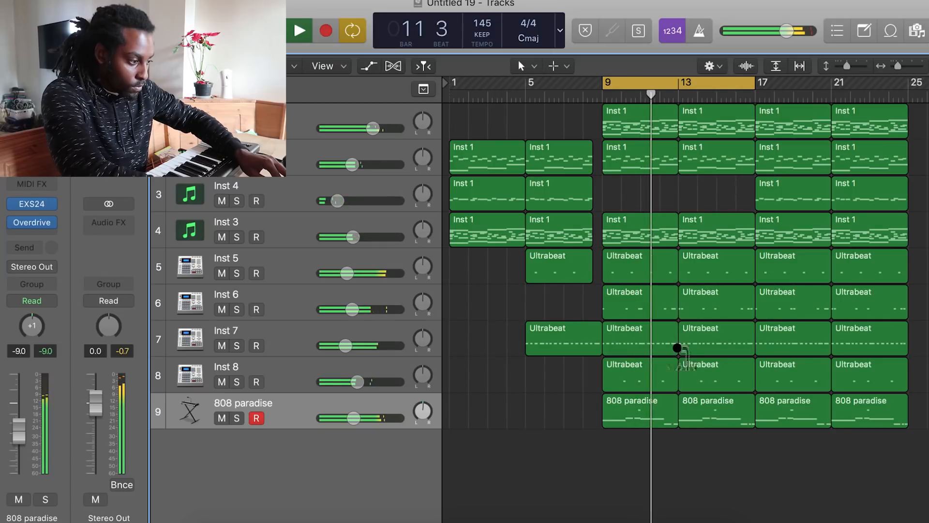
pyautogui.moveTo(356, 419); pyautogui.dragTo(351, 419)
# Delete Inst 3's region at bar 9 and move the cycle range further along the arrangement
pyautogui.hscroll(3, 726, 434)
pyautogui.moveTo(769, 447); pyautogui.dragTo(848, 123)
pyautogui.moveTo(598, 83); pyautogui.dragTo(749, 82)
pyautogui.click(562, 230)
pyautogui.press('Delete')
# Set the cycle range to bars 1 to 9 and play the arrangement from the start
pyautogui.click(615, 234)
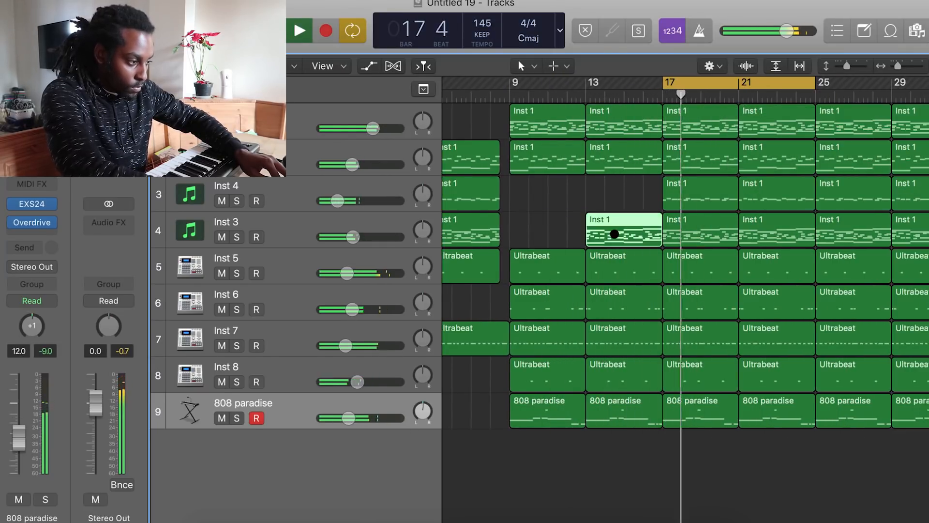
pyautogui.doubleClick(614, 234)
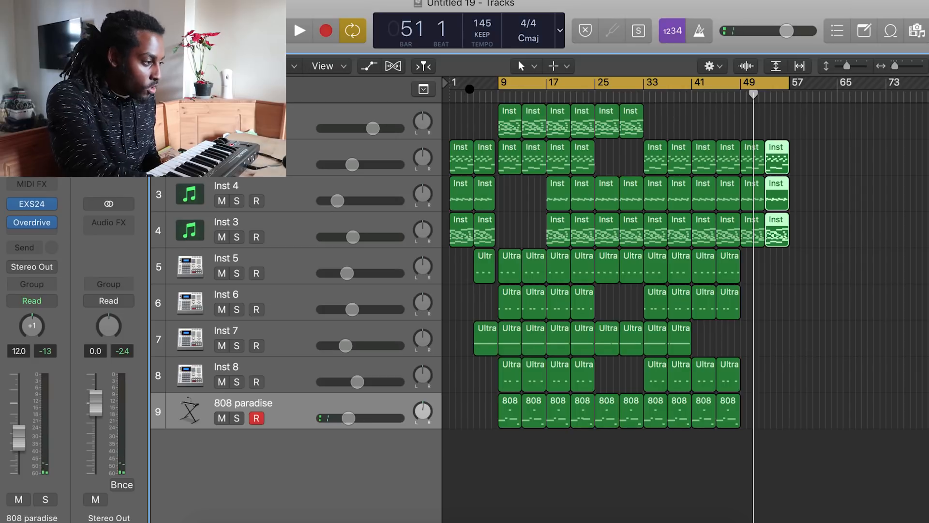
pyautogui.moveTo(451, 80); pyautogui.dragTo(496, 82)
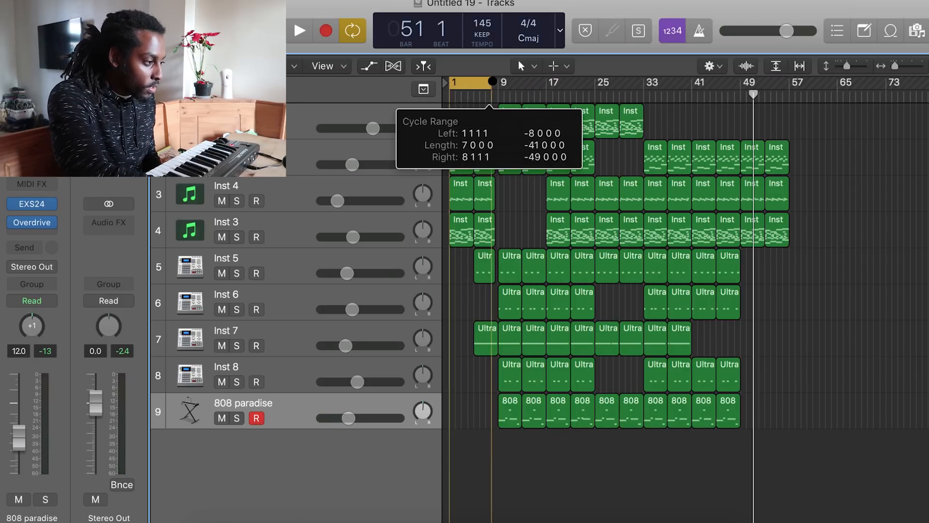
pyautogui.press('space')
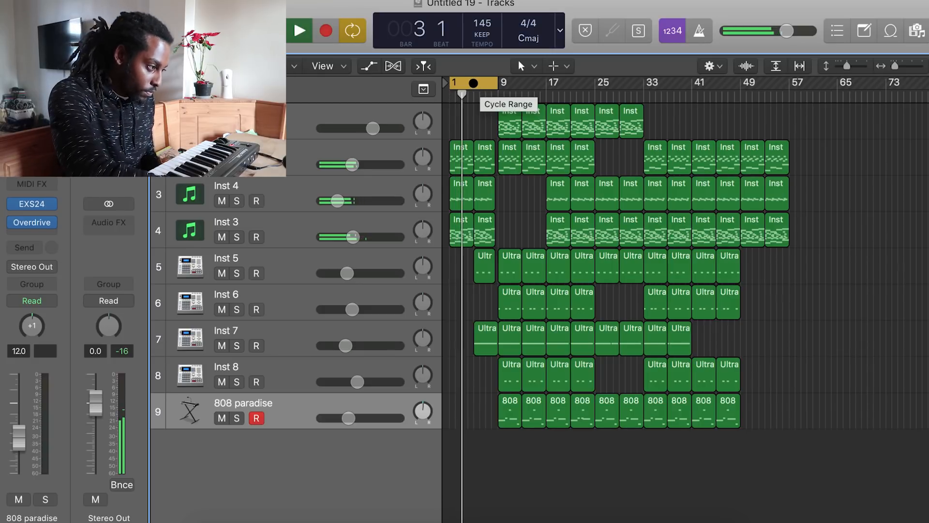
# Move the cycle range to bars 9 to 17 and play that section
pyautogui.moveTo(468, 86); pyautogui.dragTo(518, 85)
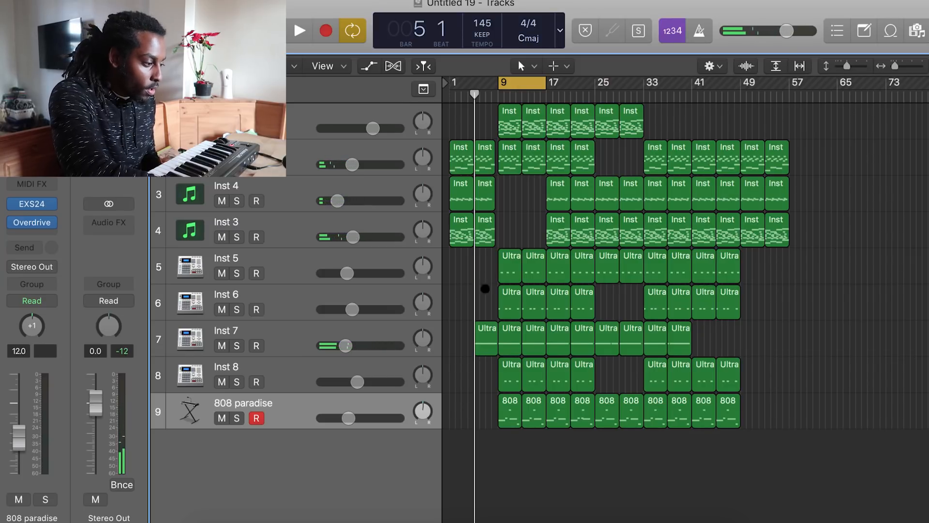
pyautogui.press('space')
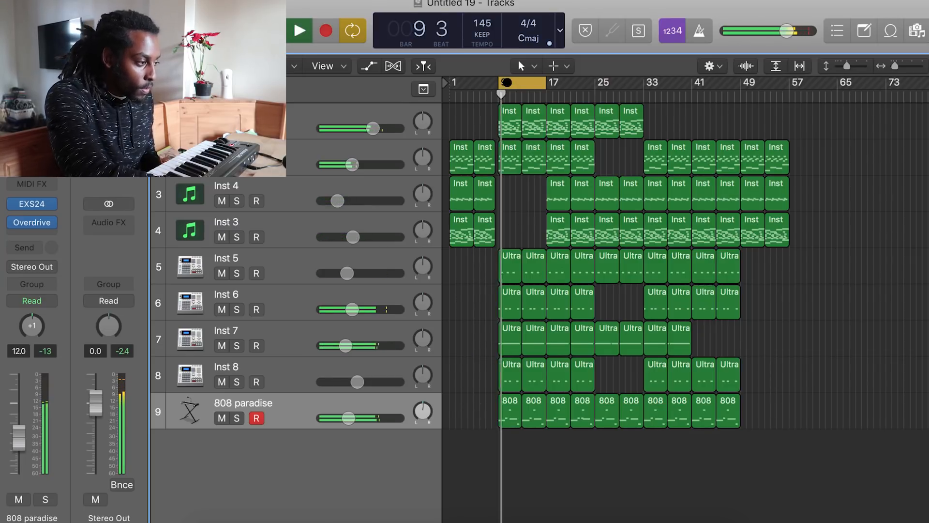
pyautogui.press('space')
# Shift the cycle range to bars 17 to 25, widen it to bar 33, then cycle bars 25 to 33 and play
pyautogui.moveTo(514, 83); pyautogui.dragTo(564, 83)
pyautogui.press('space')
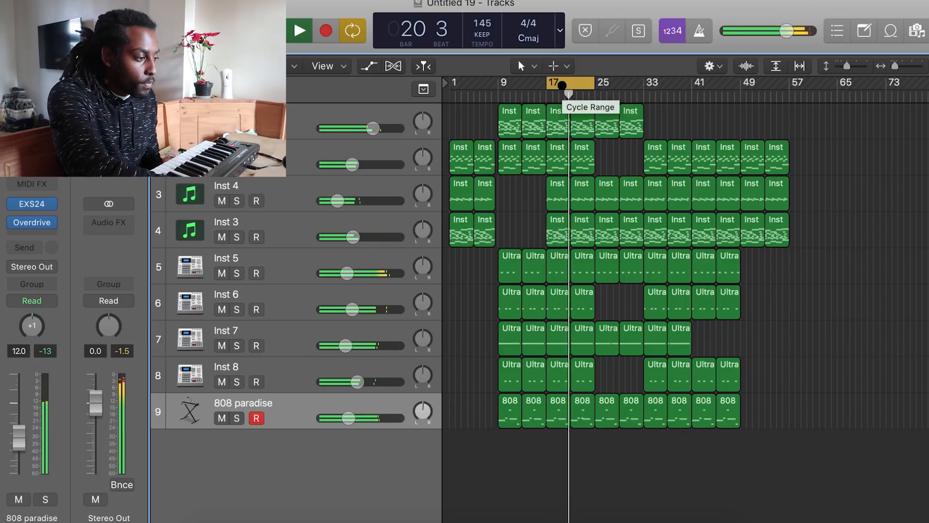
pyautogui.moveTo(591, 82); pyautogui.dragTo(649, 82)
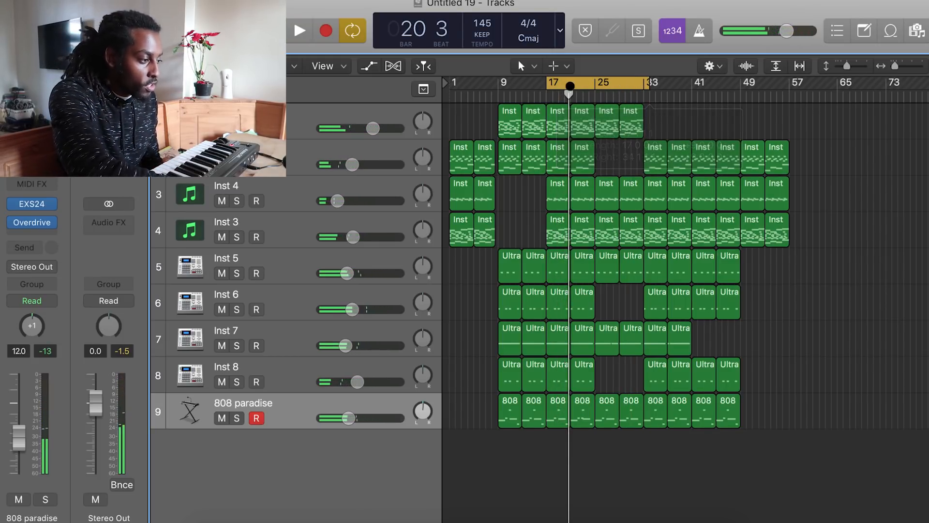
pyautogui.moveTo(547, 82); pyautogui.dragTo(643, 86)
pyautogui.press('space')
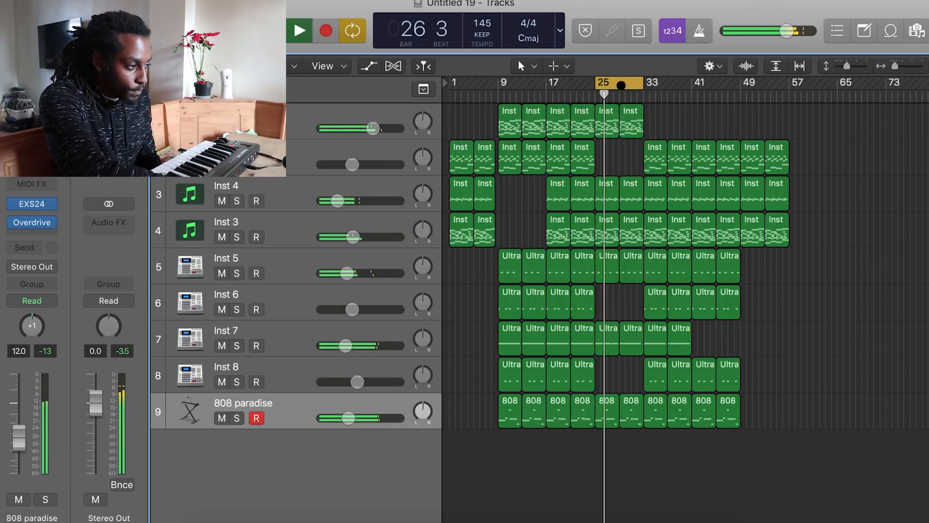
# Cycle bars 33 to 49, then move the cycle range to bars 49 to 73 and play each section
pyautogui.moveTo(622, 83); pyautogui.dragTo(789, 85)
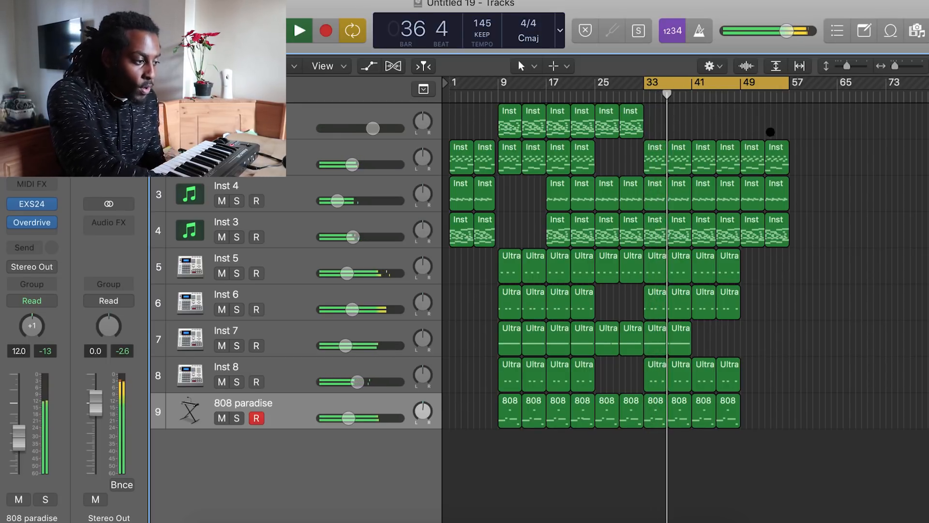
pyautogui.press('space')
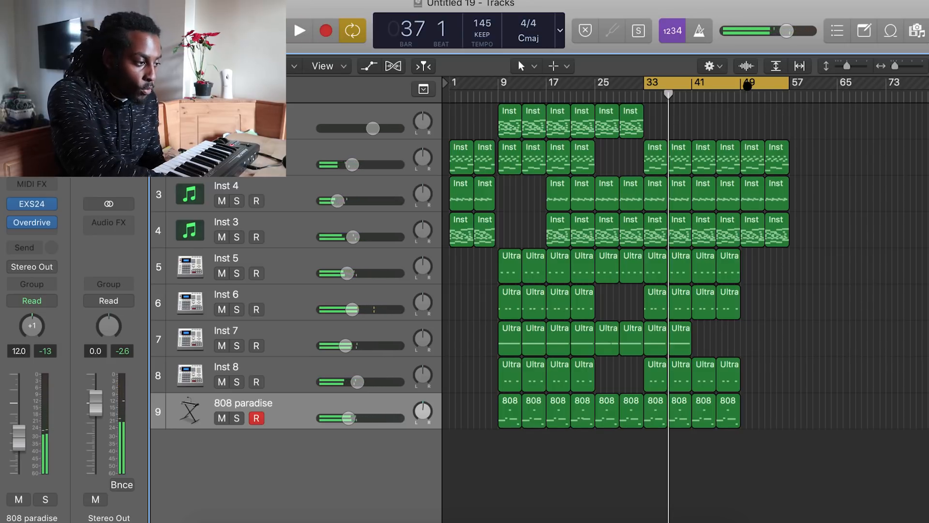
pyautogui.moveTo(747, 85); pyautogui.dragTo(848, 84)
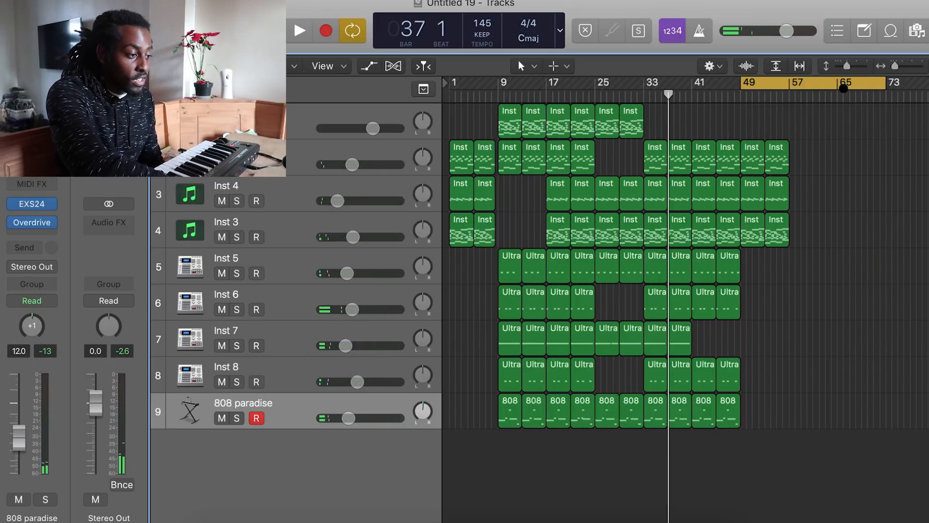
pyautogui.press('space')
# Set the cycle range to bars 9 to 57 and play the arrangement through it
pyautogui.moveTo(887, 83); pyautogui.dragTo(499, 87)
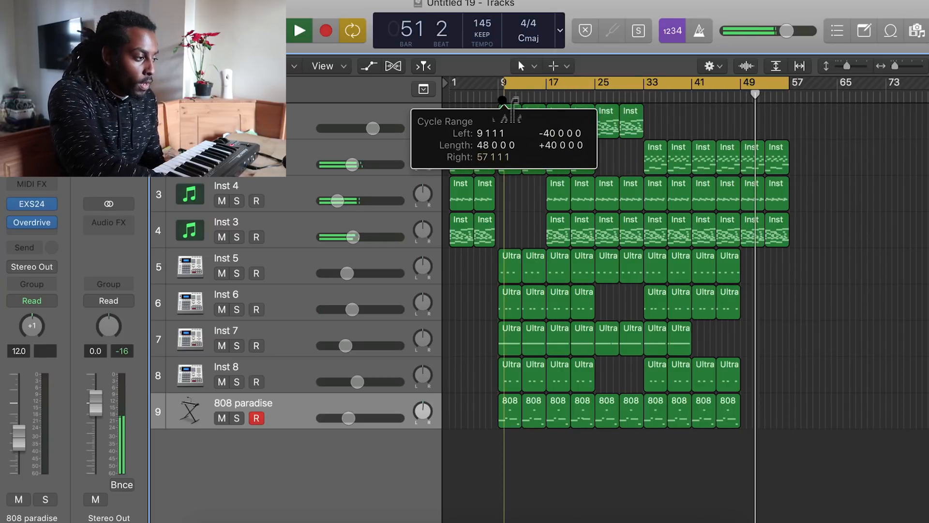
pyautogui.press('space')
pyautogui.press('space')
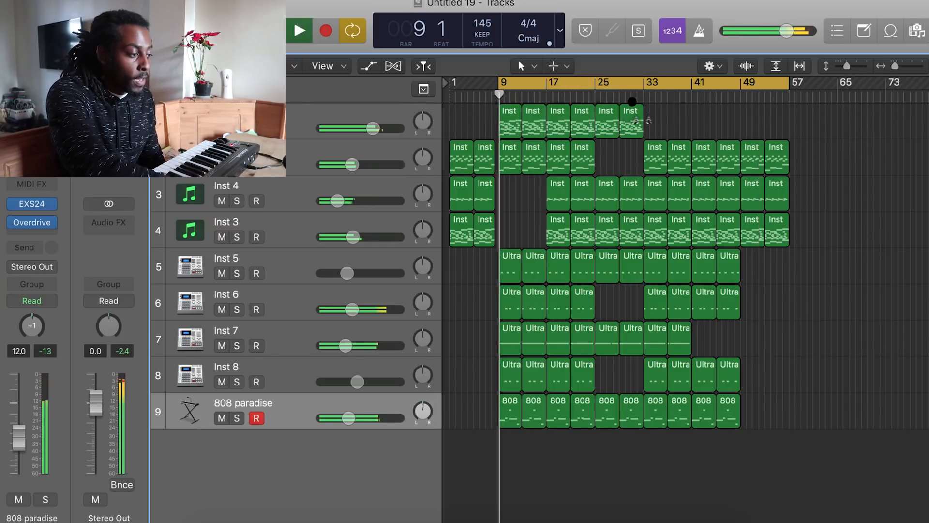